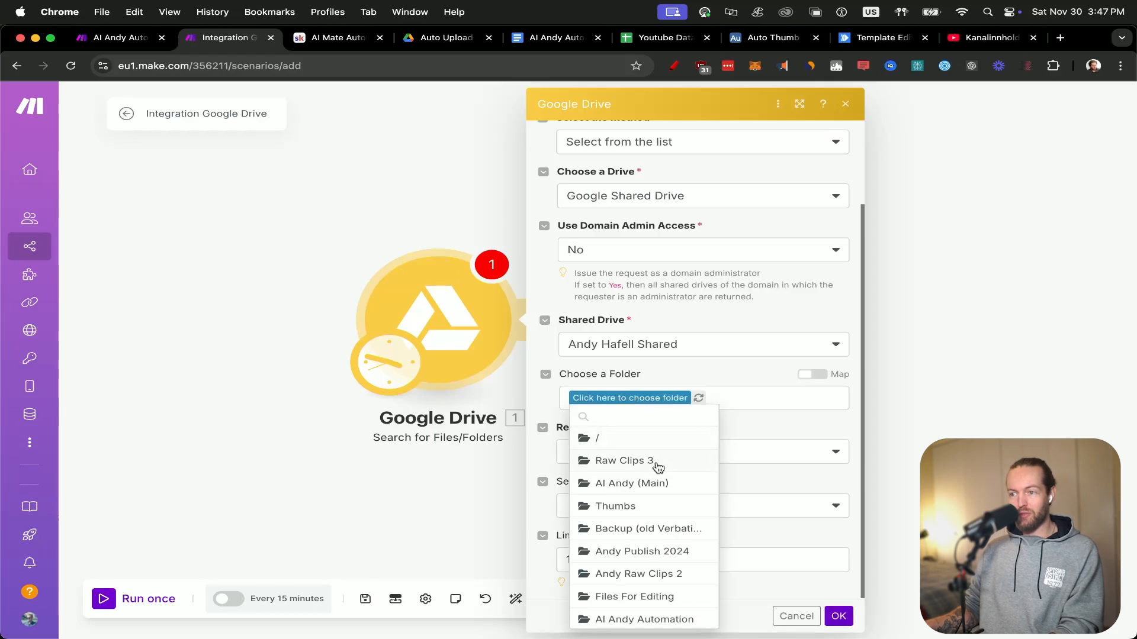
# Choose the AI Andy (Main) / Auto Upload folder on the shared drive for the Google Drive file search.
pyautogui.click(660, 485)
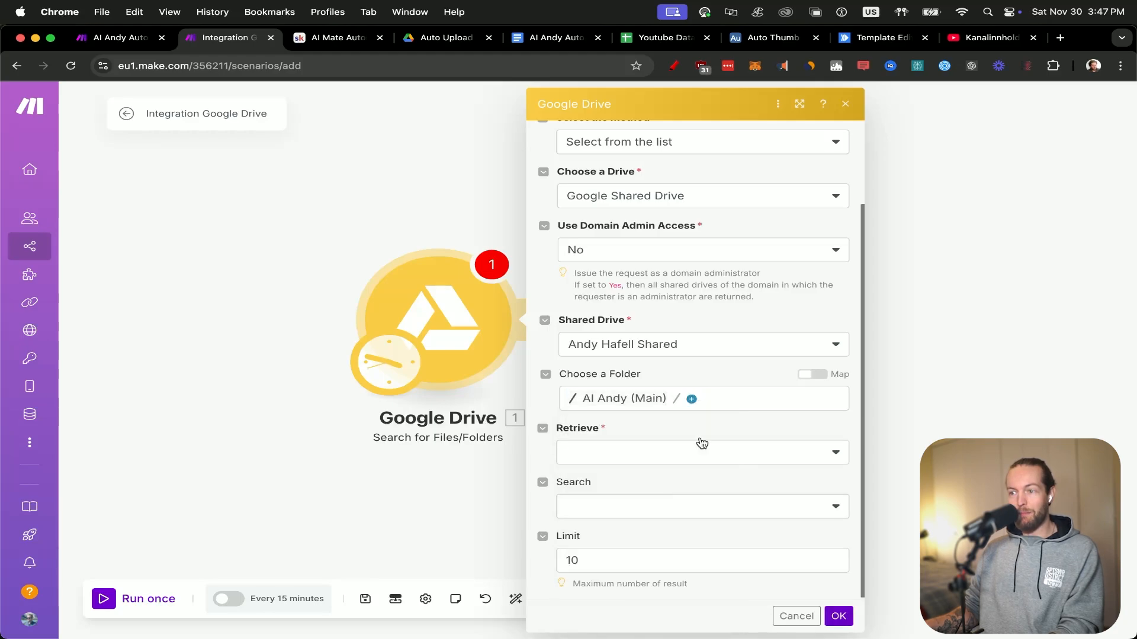
pyautogui.click(691, 400)
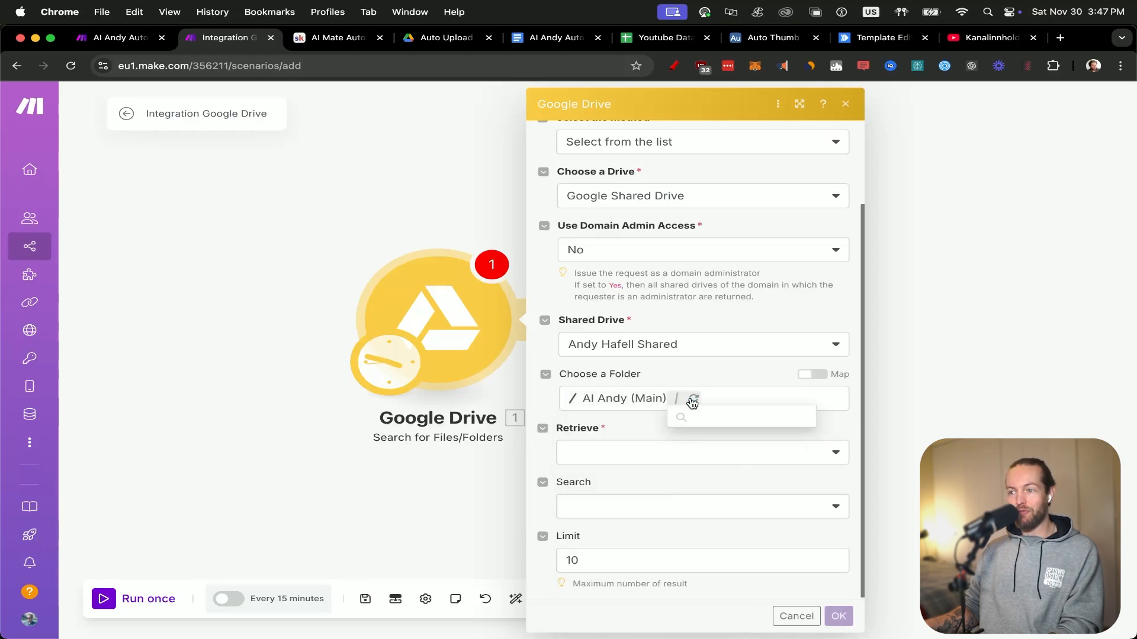
pyautogui.click(768, 425)
# Retrieve only Files and set the search mode to Search within file/folder names.
pyautogui.click(814, 460)
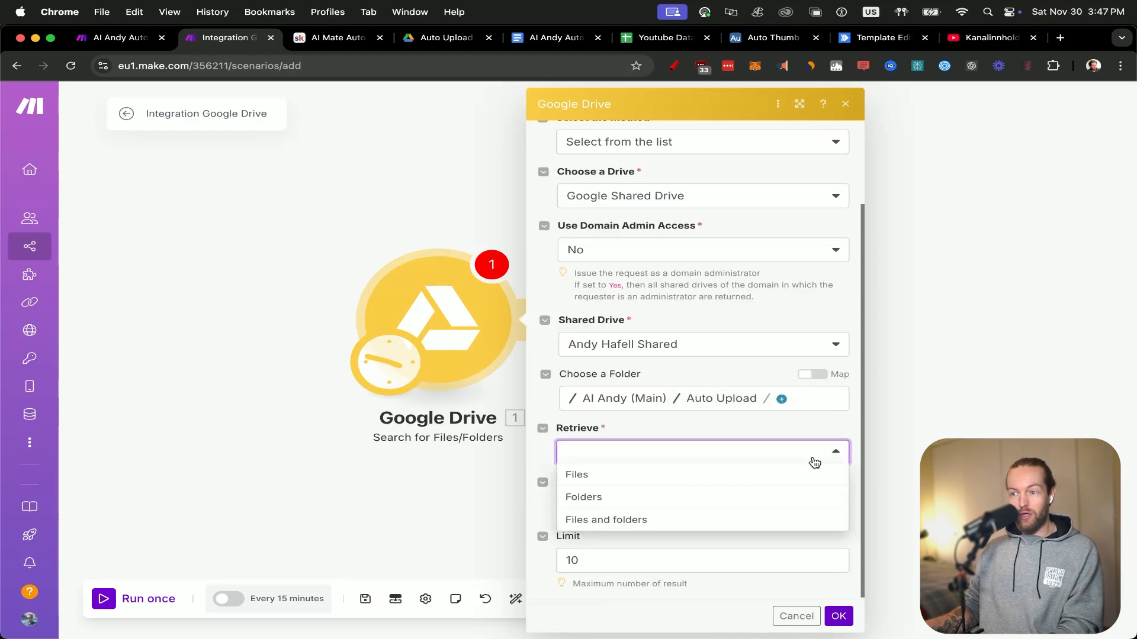
pyautogui.click(689, 484)
pyautogui.click(778, 507)
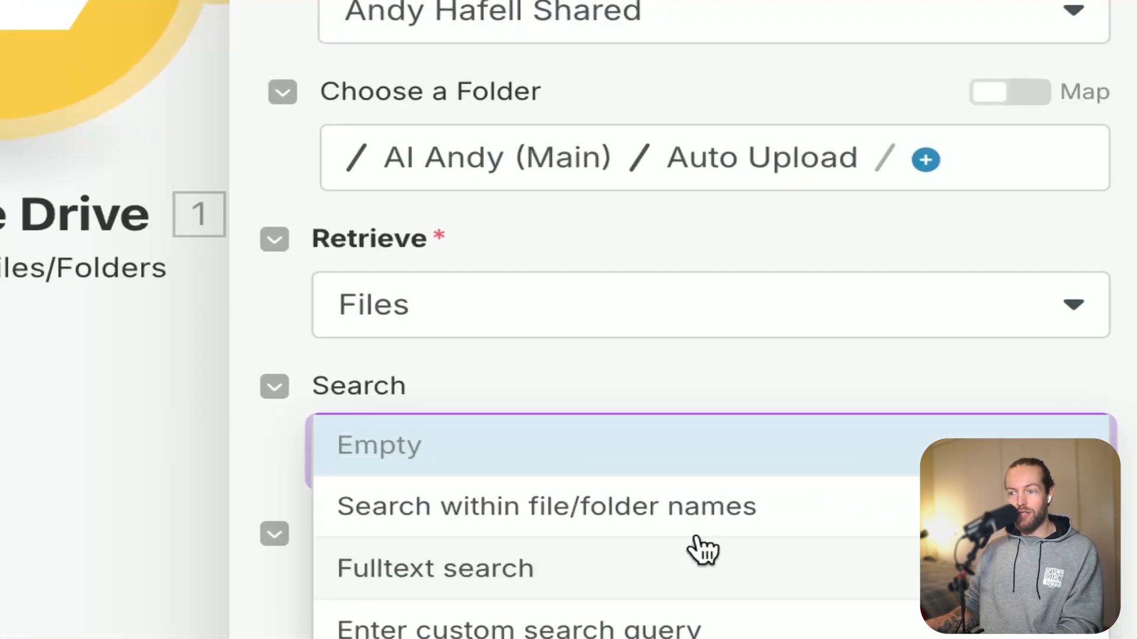
pyautogui.click(647, 521)
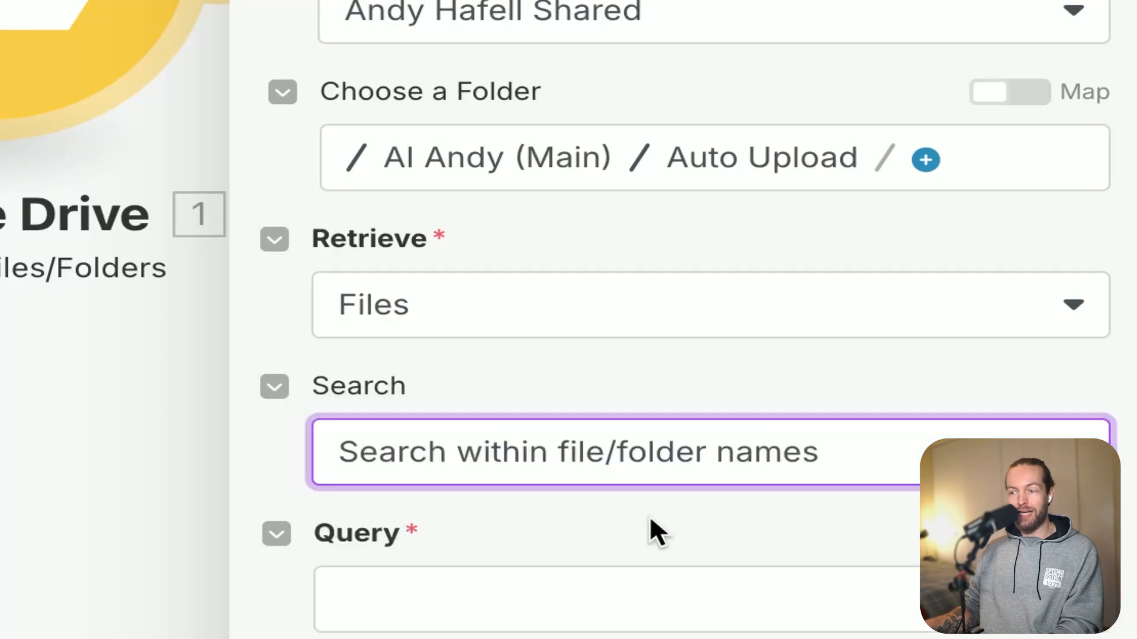
pyautogui.scroll(5, 649, 528)
pyautogui.scroll(-10, 649, 528)
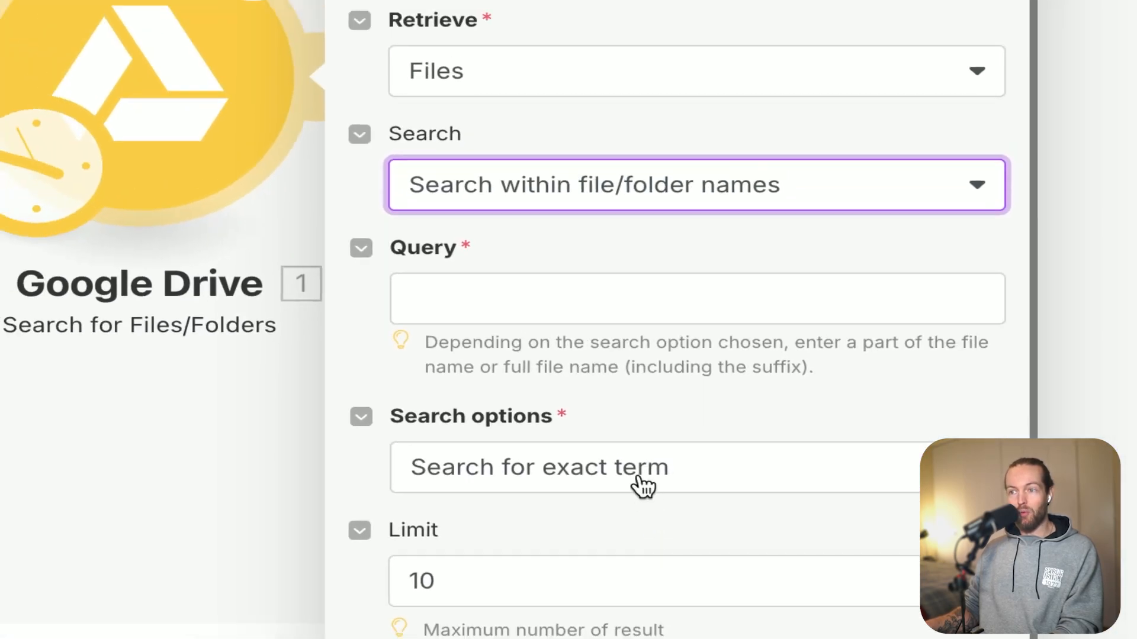
# Copy the file name AI Voice Note Transcripts.mp4 from the Auto Upload folder in Google Drive and enter it as the search query in Make.
pyautogui.click(454, 302)
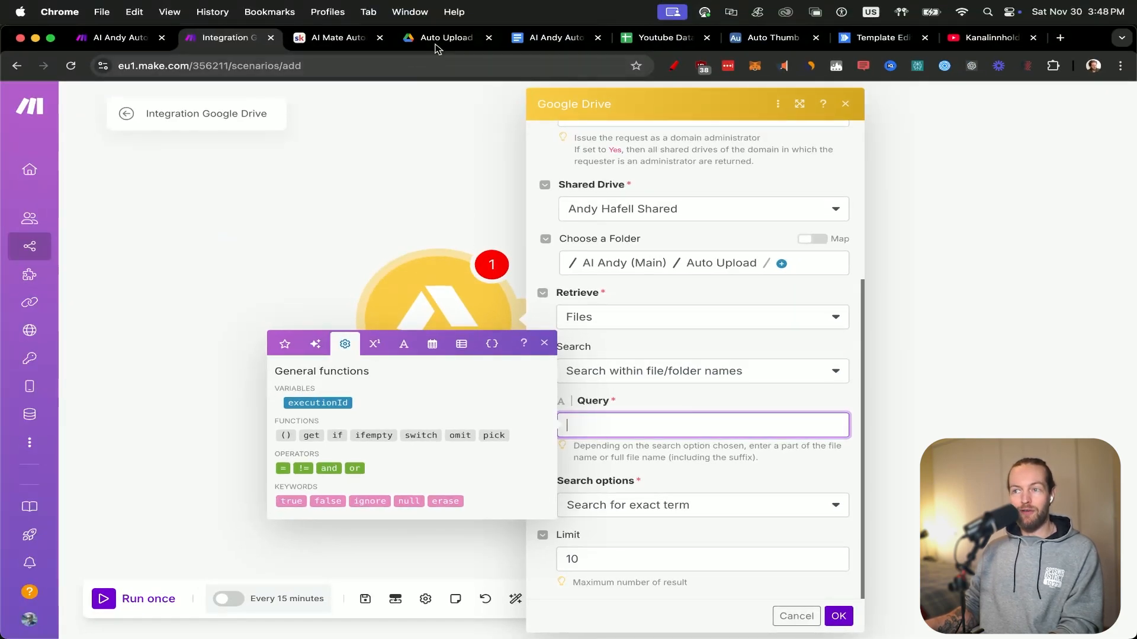
pyautogui.click(444, 37)
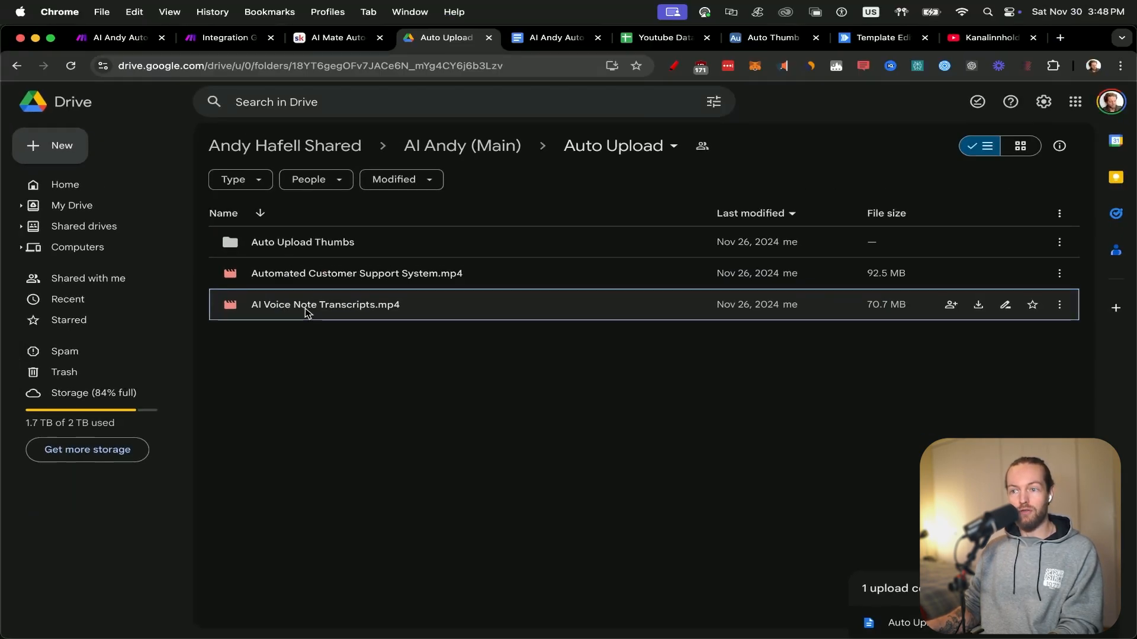
pyautogui.rightClick(306, 312)
pyautogui.click(342, 375)
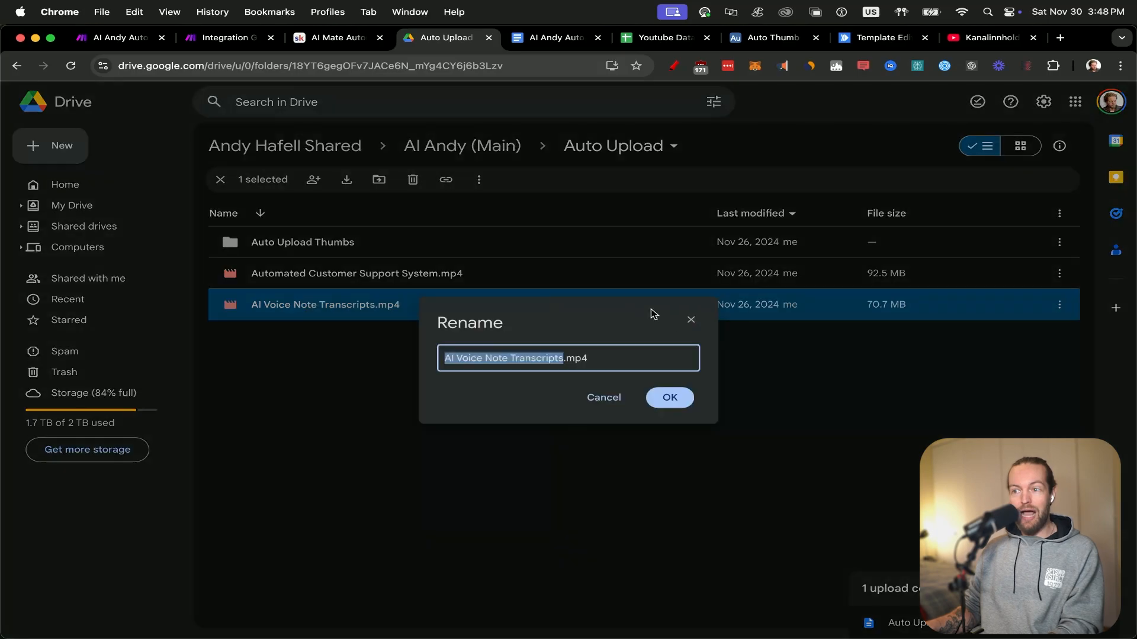
pyautogui.click(680, 395)
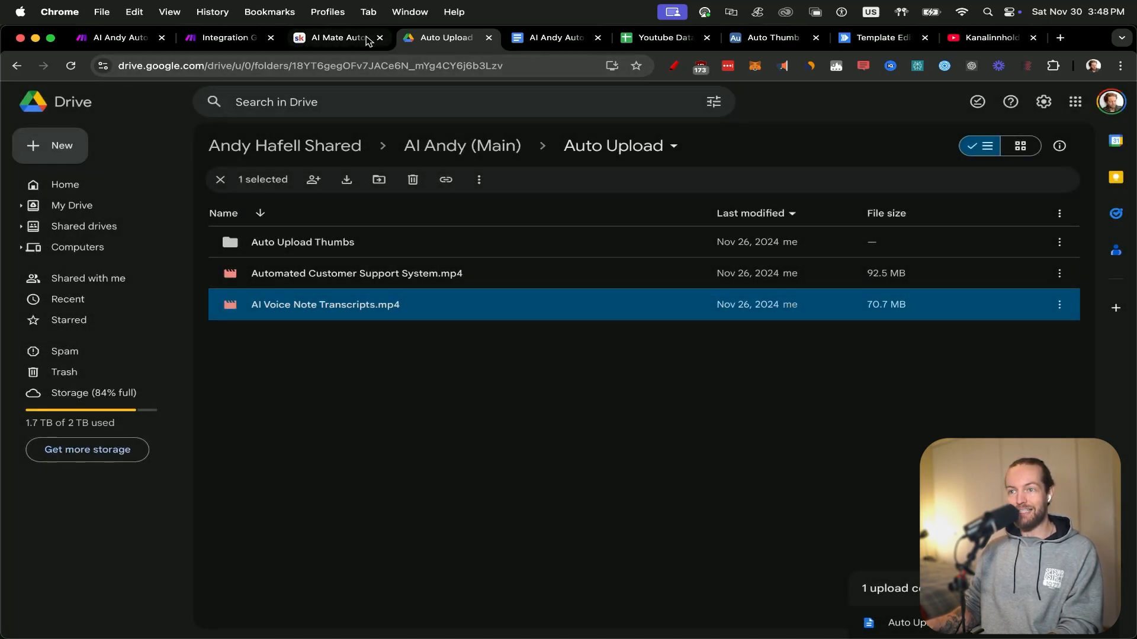
pyautogui.click(216, 37)
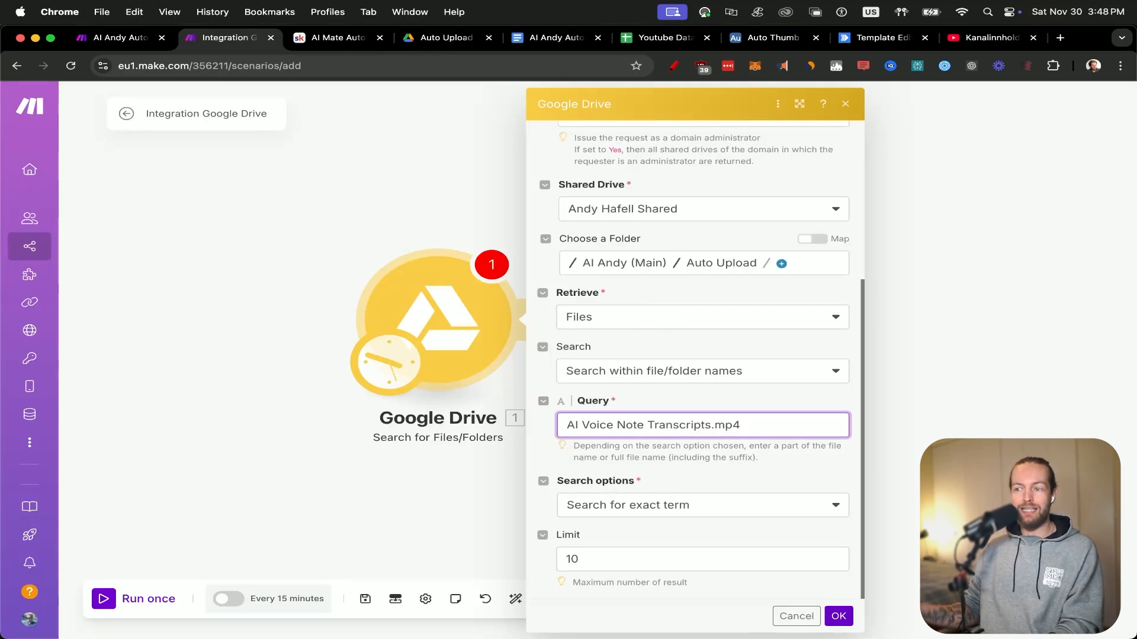
pyautogui.click(800, 472)
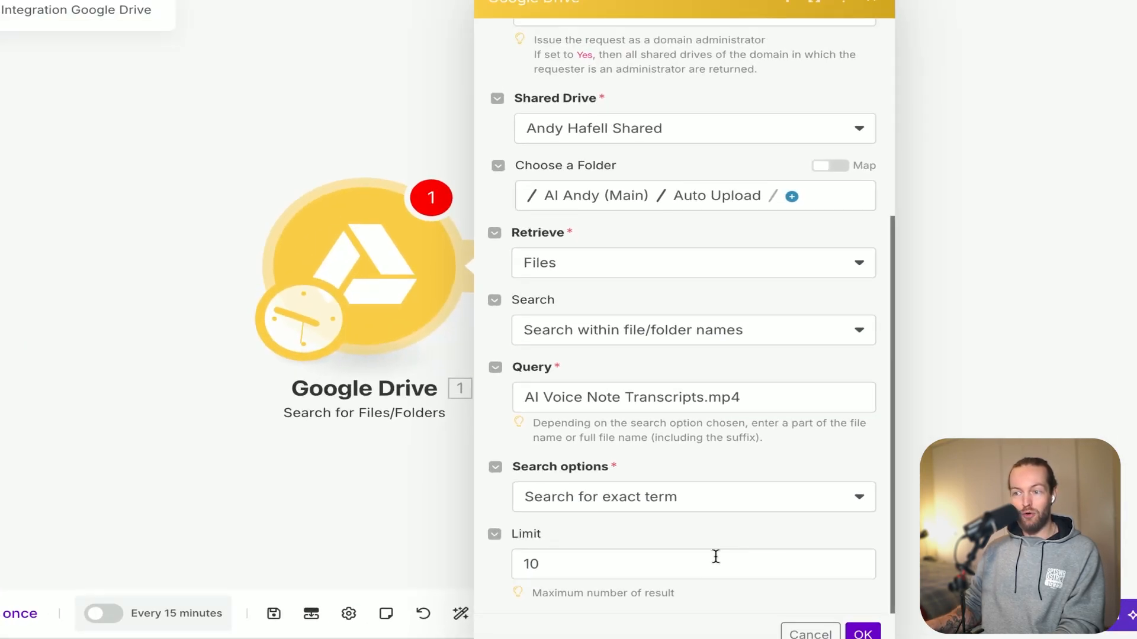
# Set the search result limit to 1 and save the Google Drive module's settings.
pyautogui.click(711, 561)
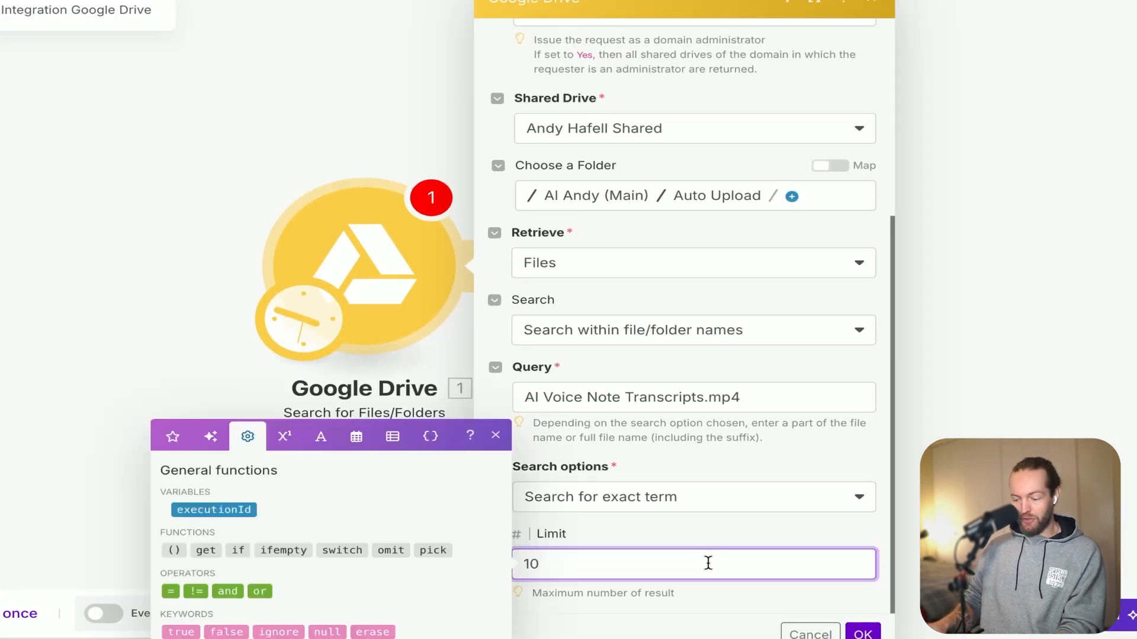
pyautogui.click(744, 531)
pyautogui.click(862, 633)
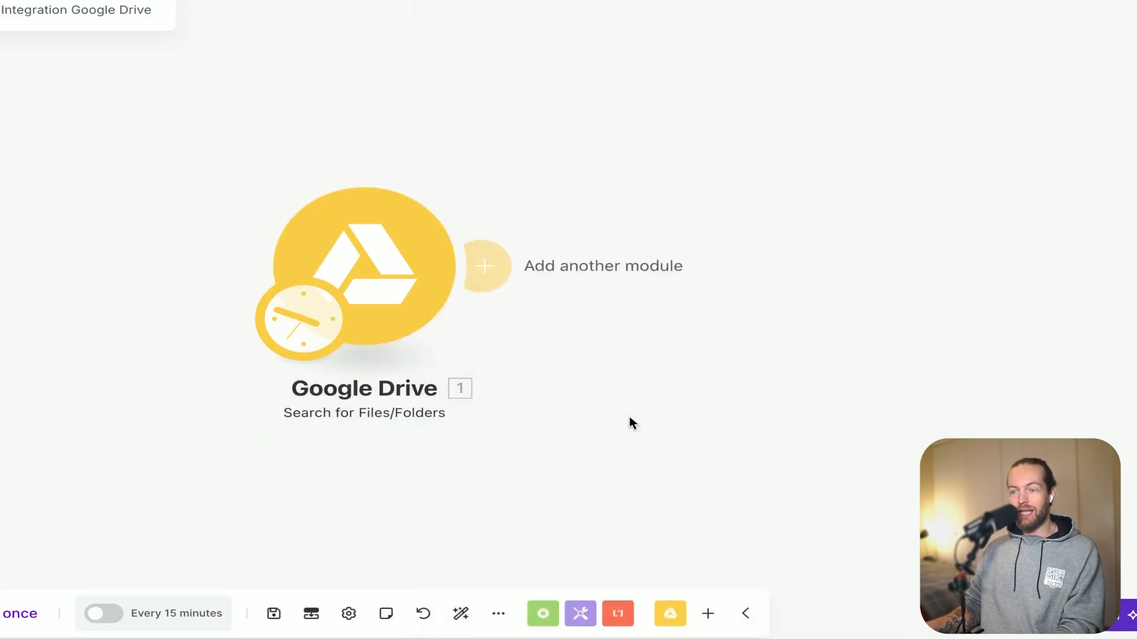
# Run only the Search for Files/Folders module and examine the file details in its output bundle.
pyautogui.rightClick(397, 283)
pyautogui.click(454, 327)
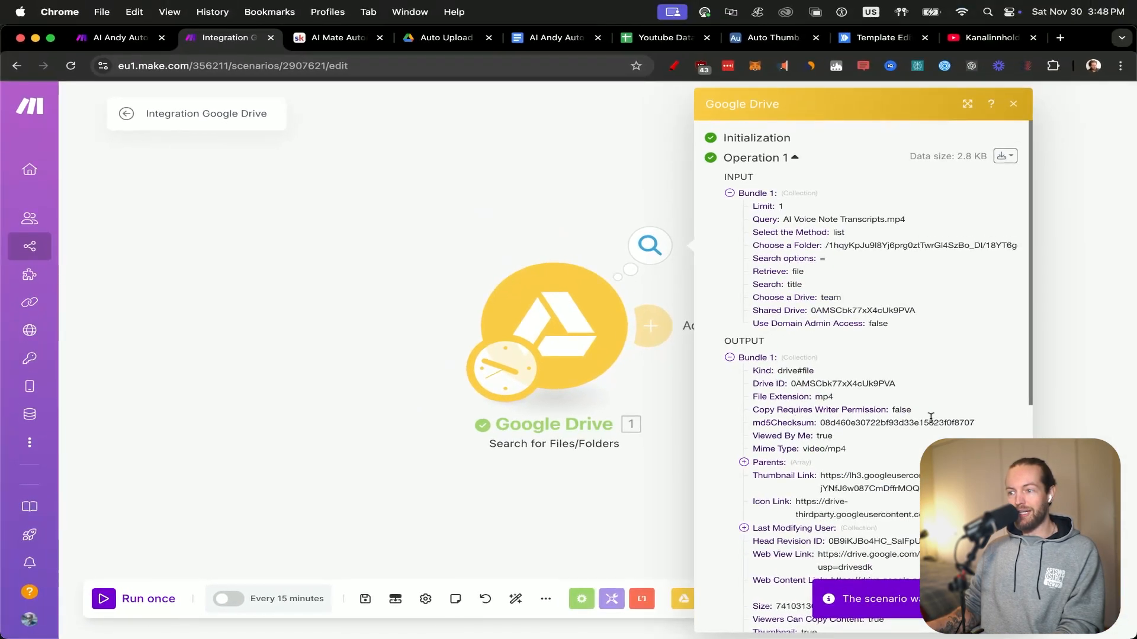
pyautogui.scroll(-10, 931, 418)
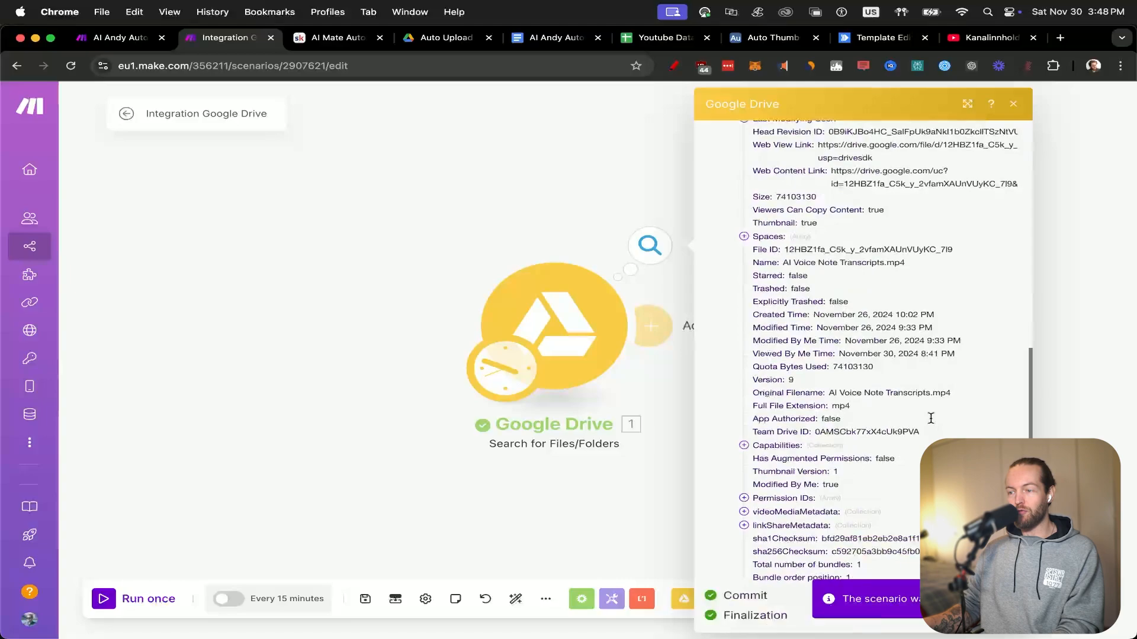
pyautogui.click(1060, 425)
# Add a Google Drive Download a File module after the Search for Files/Folders module.
pyautogui.moveTo(1060, 424); pyautogui.dragTo(682, 378)
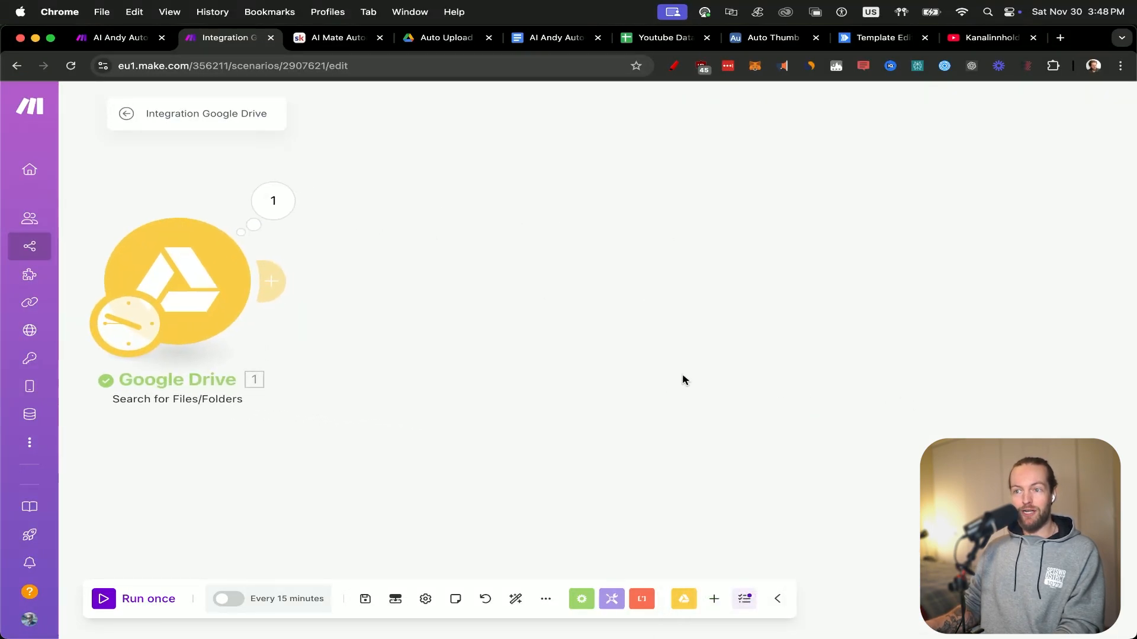
pyautogui.click(274, 282)
pyautogui.click(776, 171)
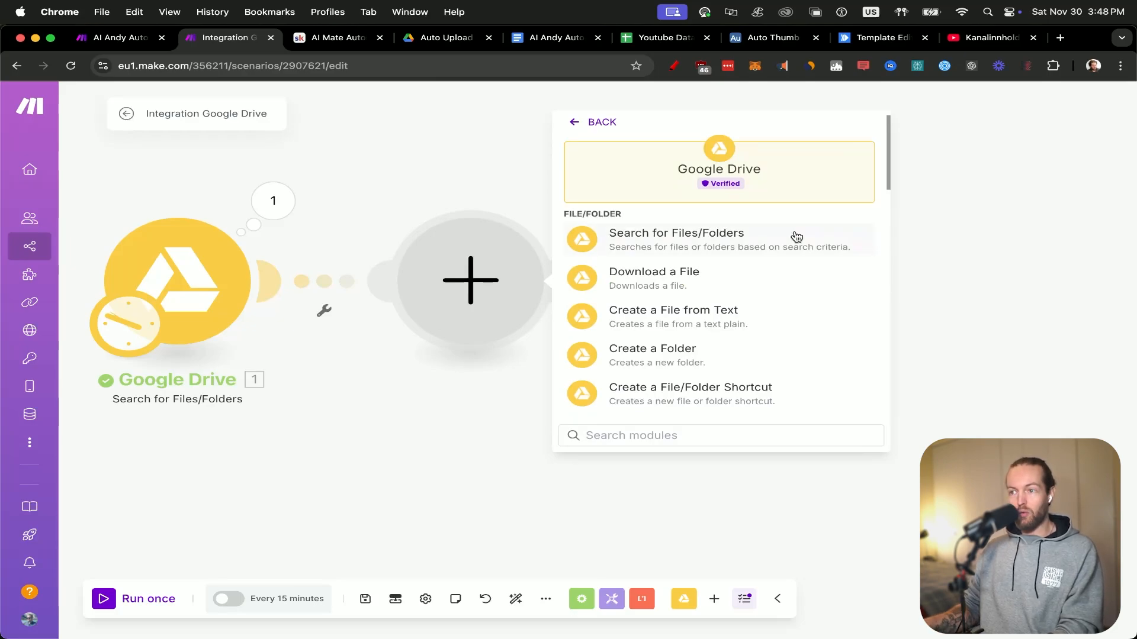
pyautogui.click(757, 278)
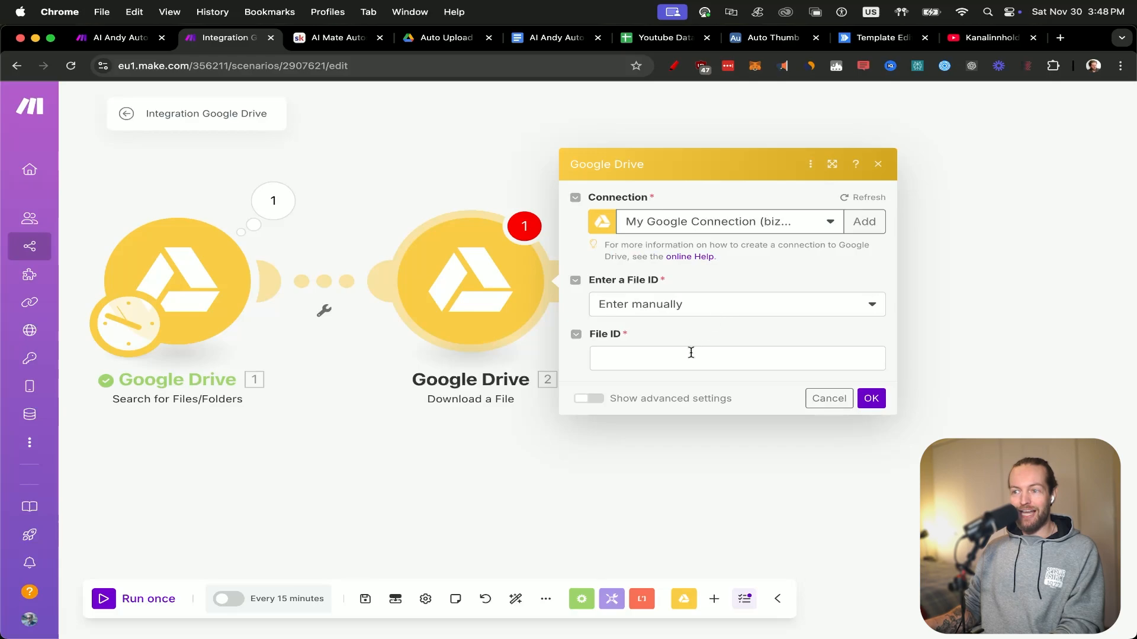
# Map the File ID from the Search for Files/Folders module into the download module's File ID and save it.
pyautogui.click(690, 354)
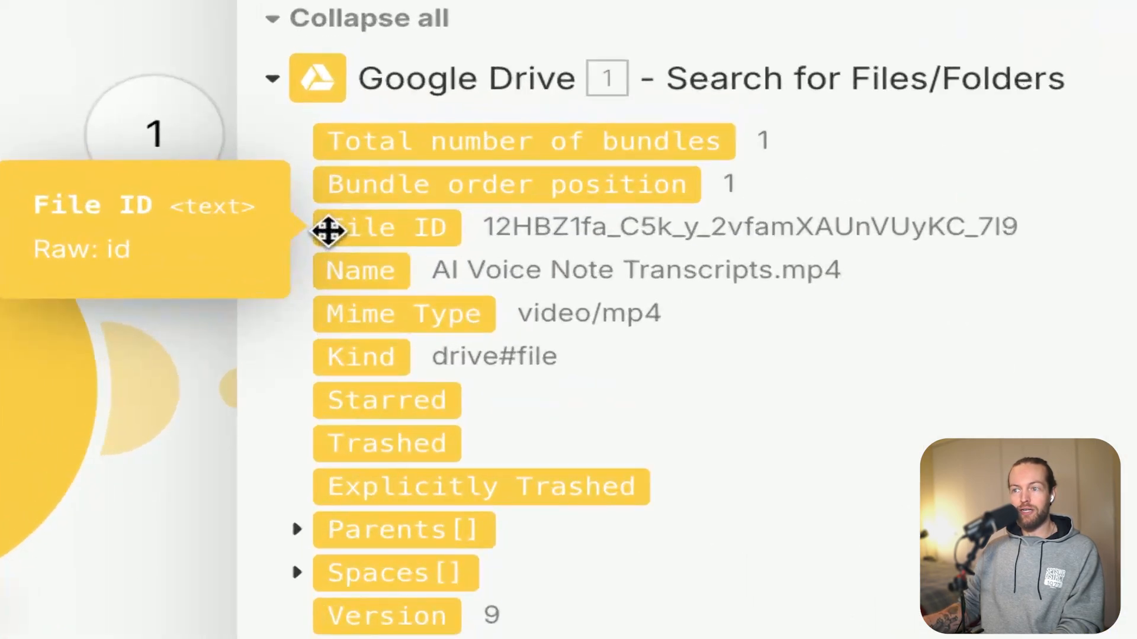
pyautogui.click(328, 229)
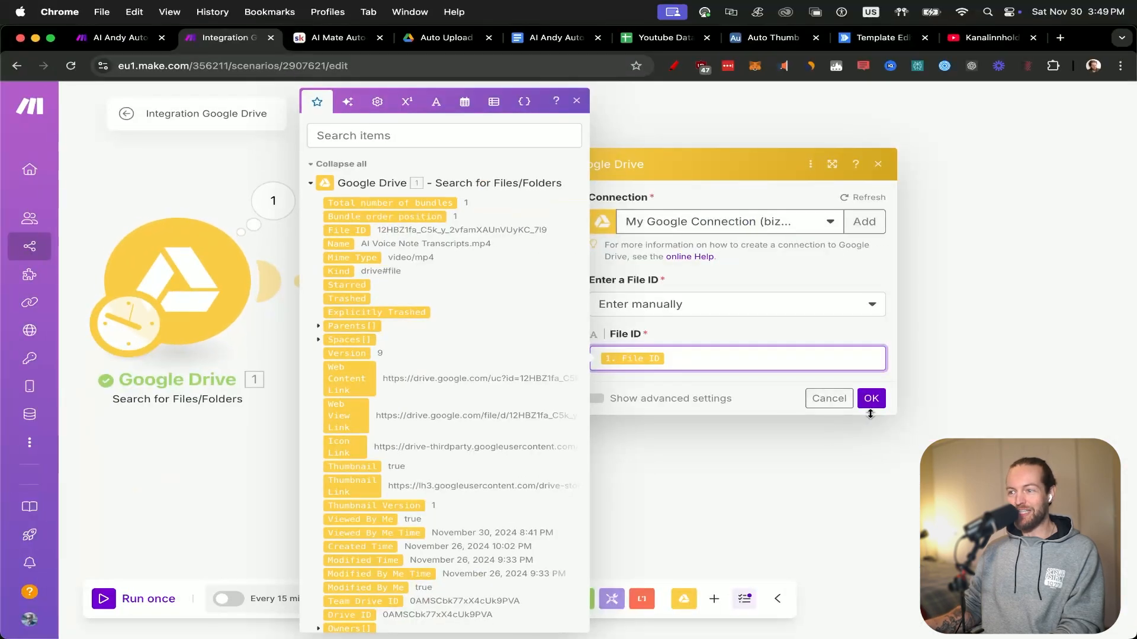
pyautogui.click(871, 399)
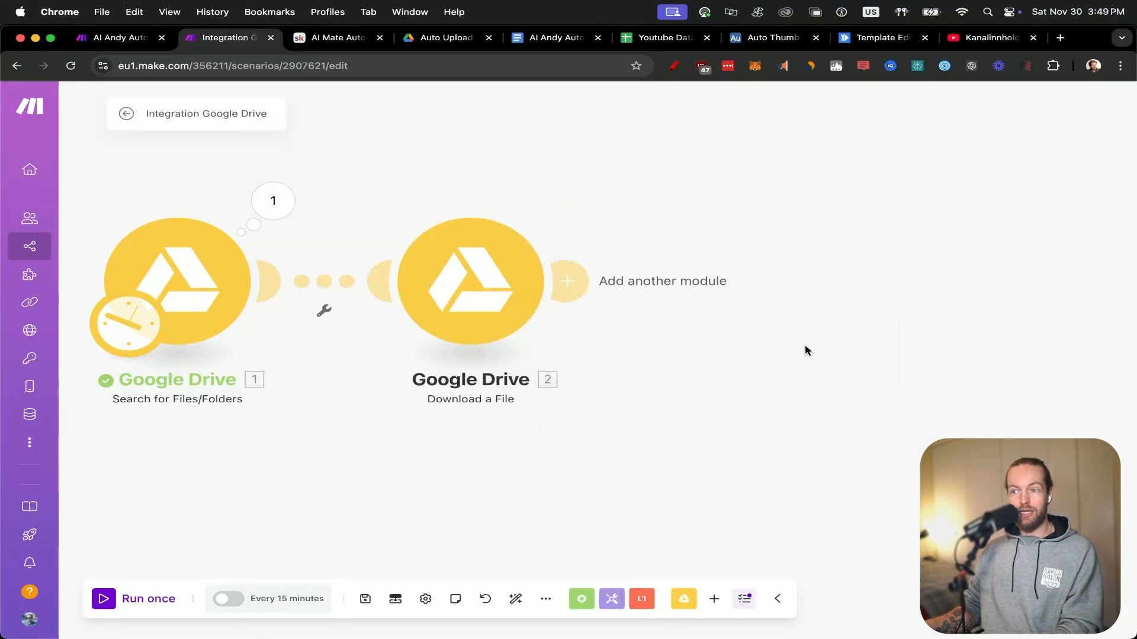
# Add a YouTube Upload a Video module after the Download a File module.
pyautogui.click(663, 327)
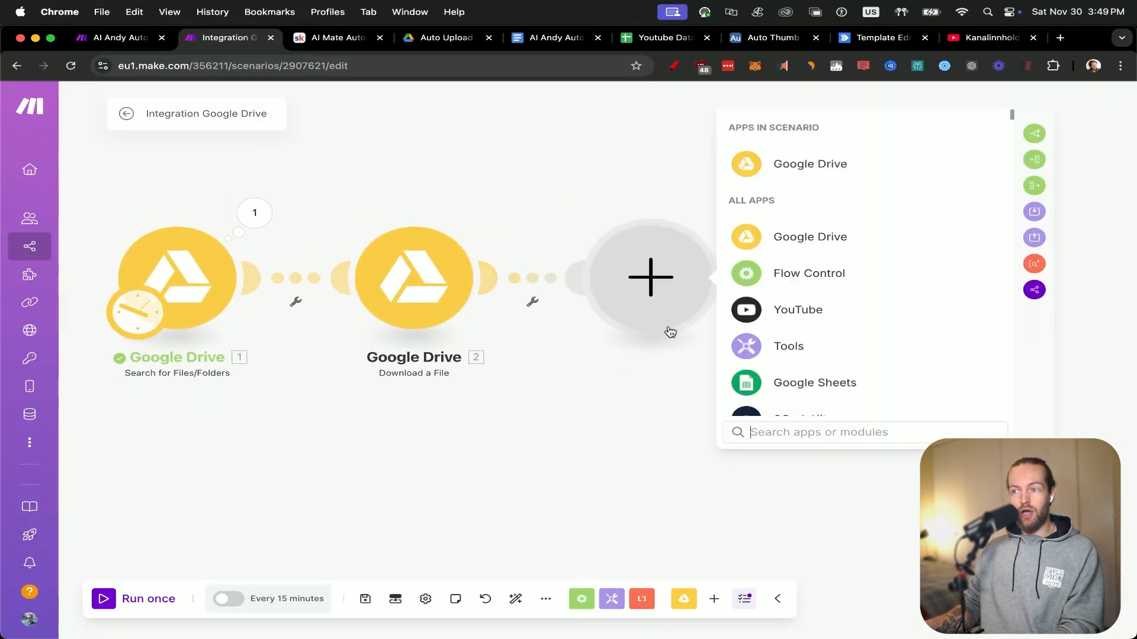
pyautogui.click(843, 309)
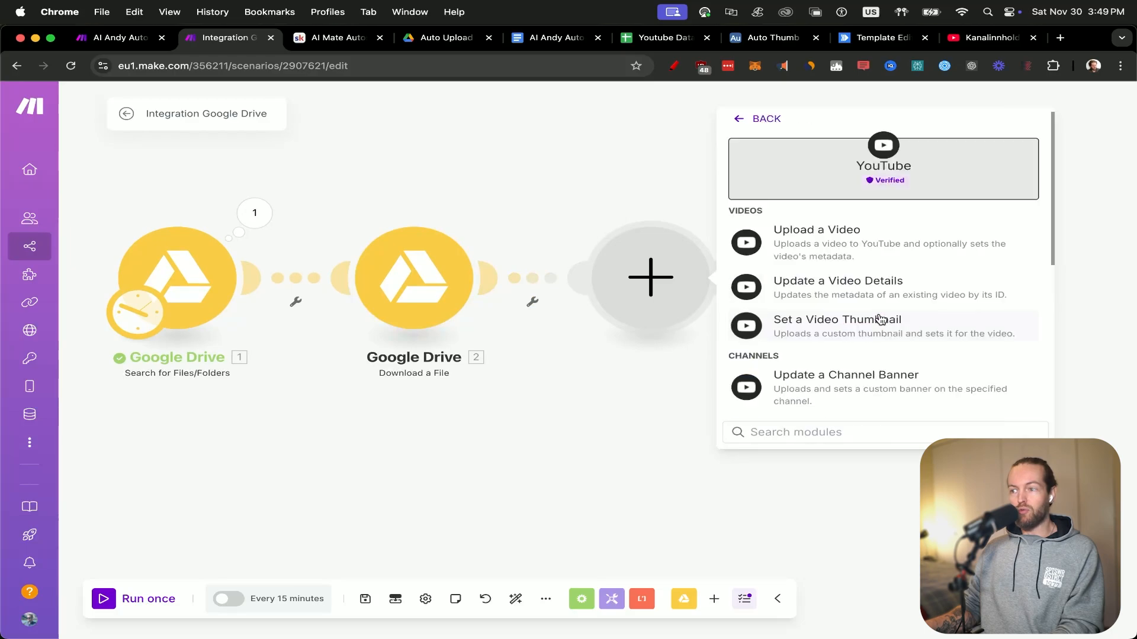
pyautogui.click(950, 246)
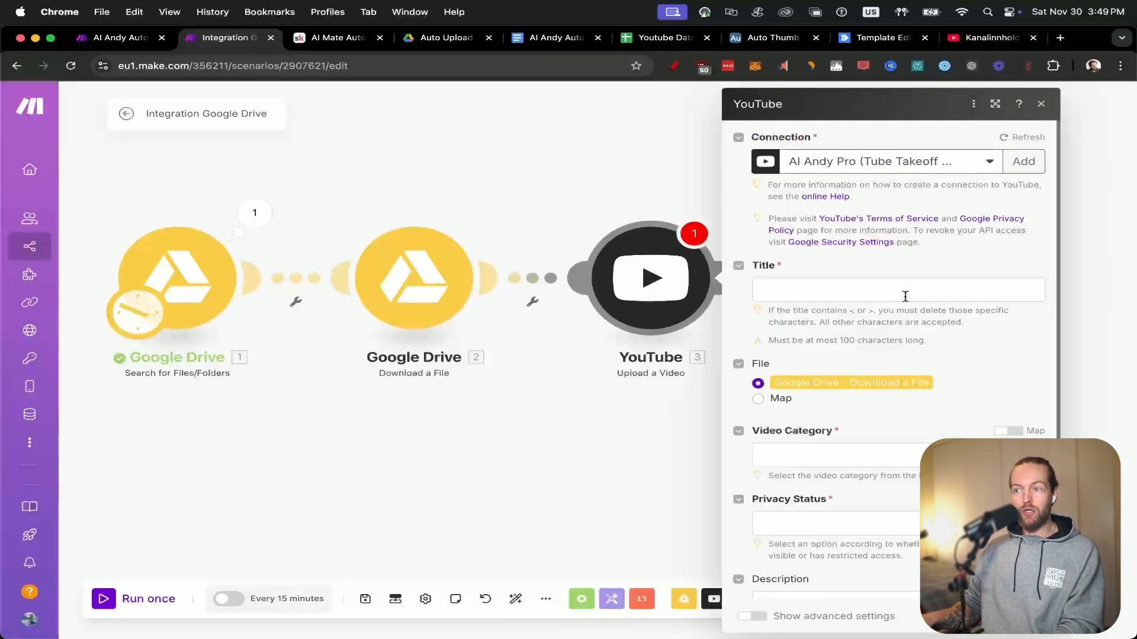
# Map the Name from the Download a File module as the YouTube video's title.
pyautogui.click(905, 297)
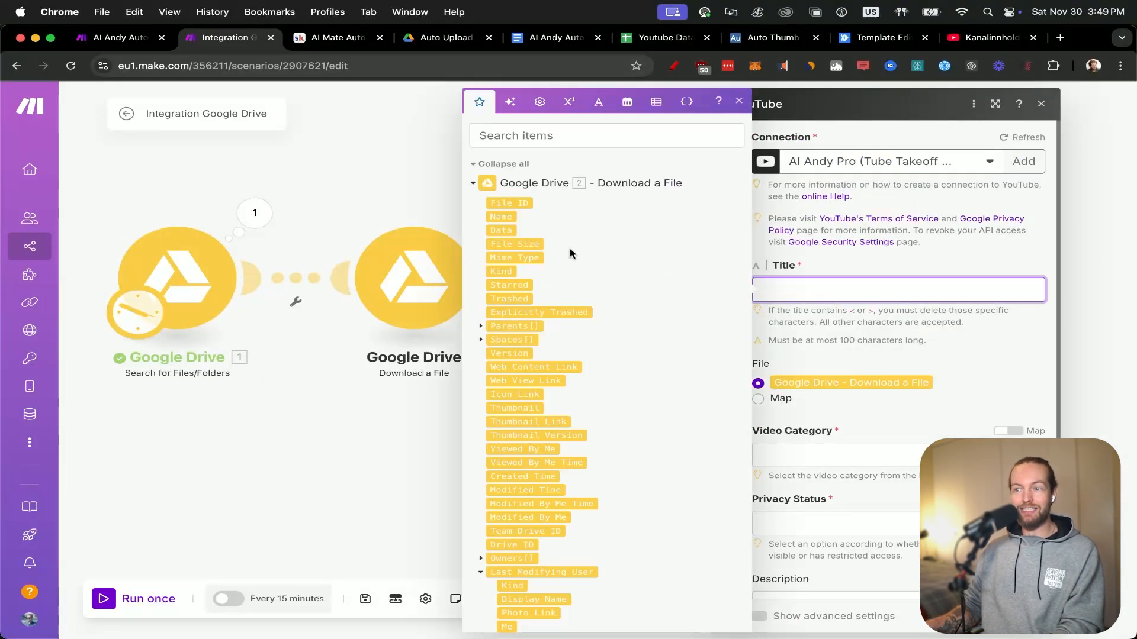
pyautogui.click(502, 217)
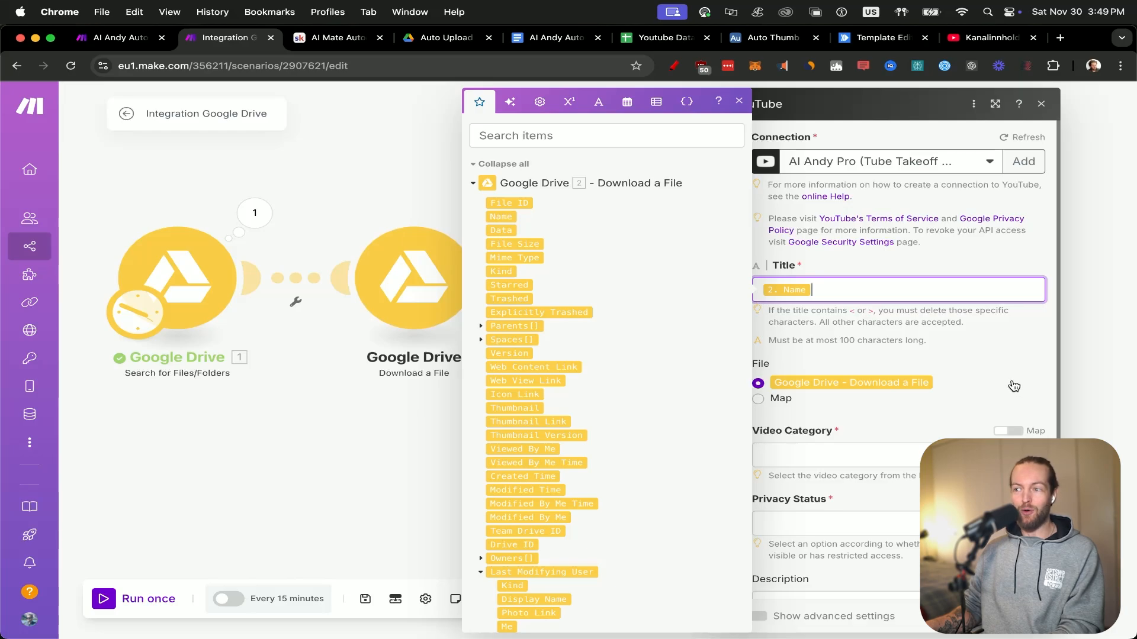
pyautogui.click(997, 358)
# Set the video category to Howto & Style and the privacy status to Unlisted.
pyautogui.scroll(-5, 995, 356)
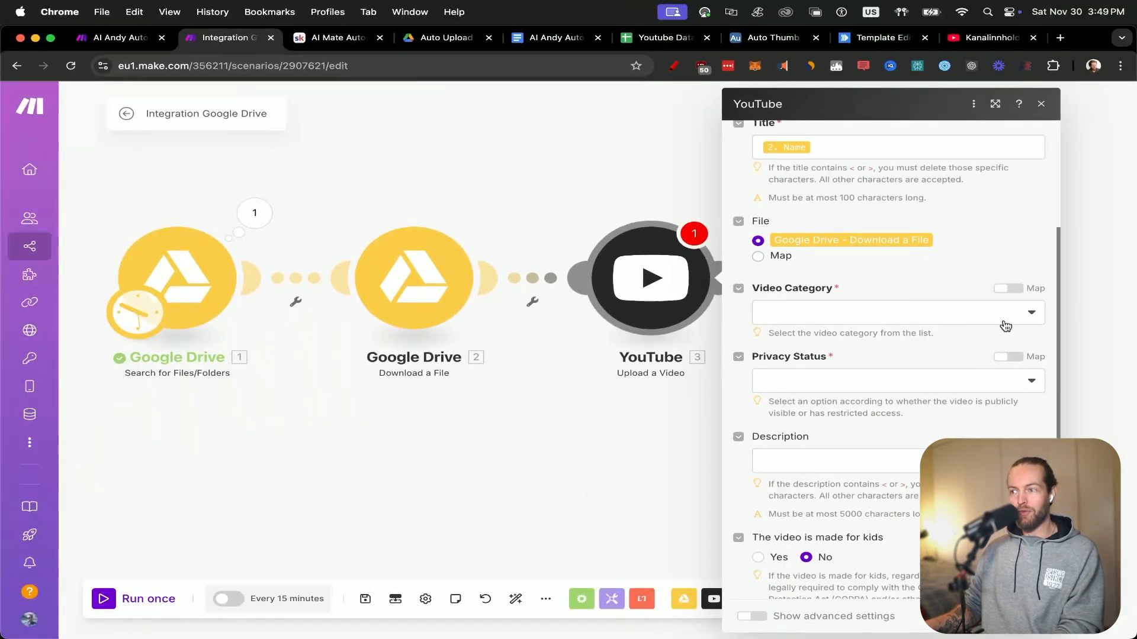
pyautogui.click(1007, 325)
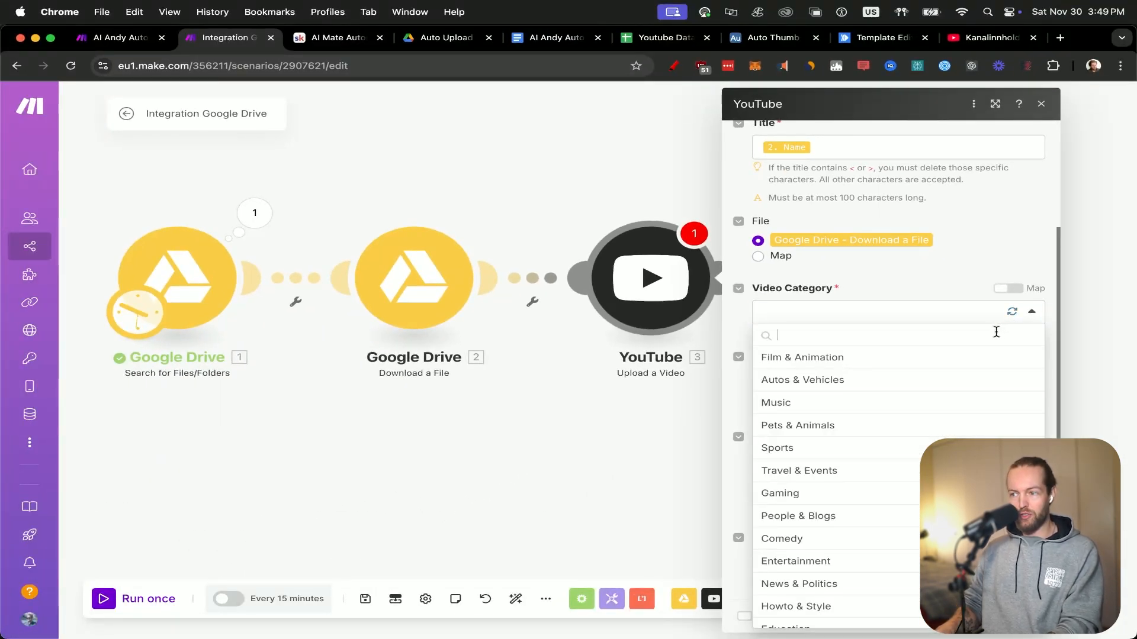
pyautogui.scroll(-1, 835, 474)
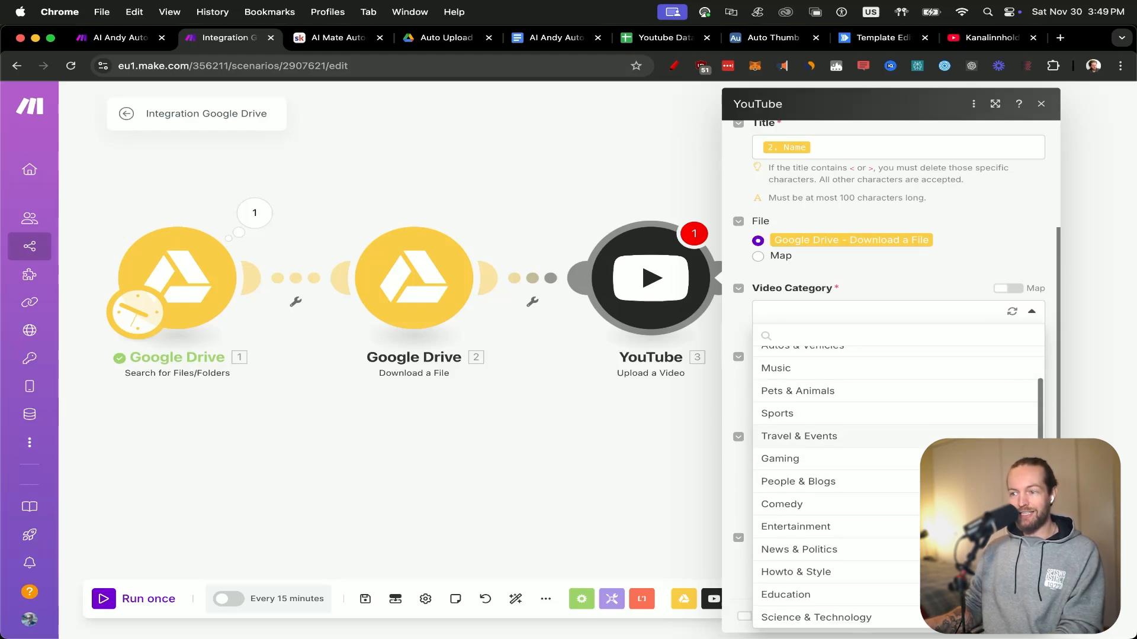
pyautogui.click(894, 573)
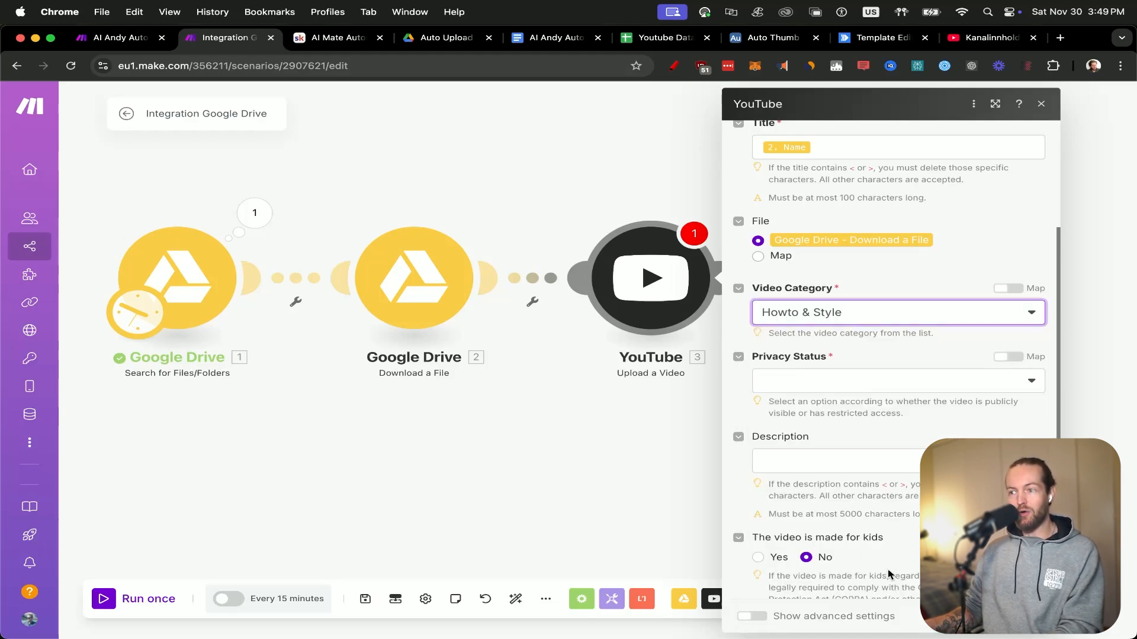
pyautogui.click(947, 391)
pyautogui.click(871, 429)
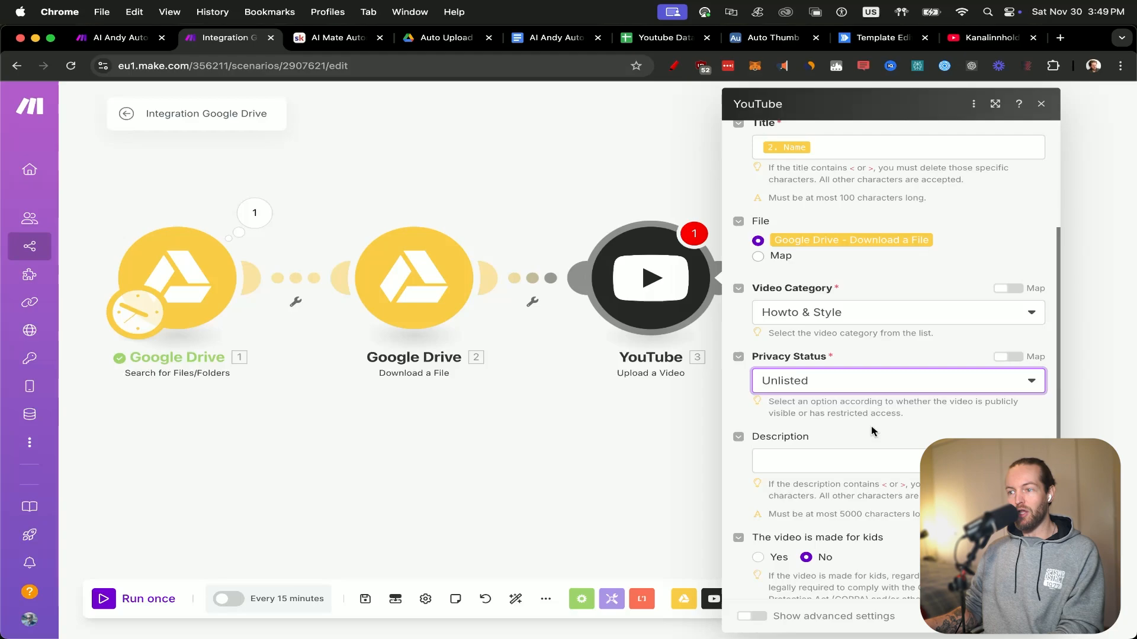
# Leave the video description empty and save the YouTube Upload a Video module's settings.
pyautogui.click(873, 462)
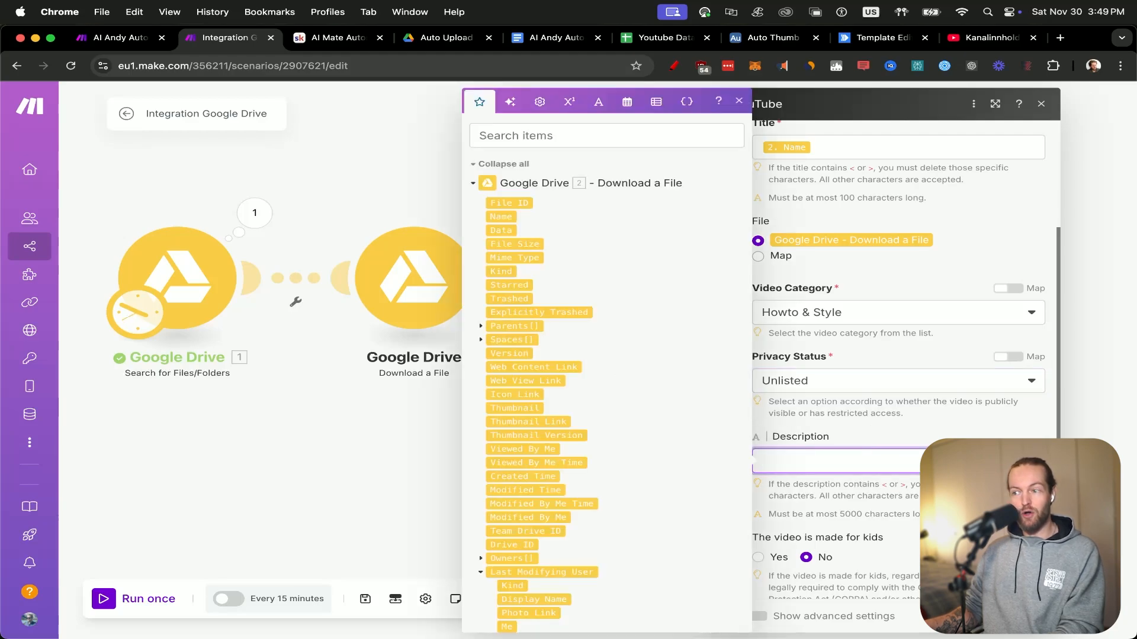
pyautogui.scroll(-1, 872, 456)
pyautogui.press('Escape')
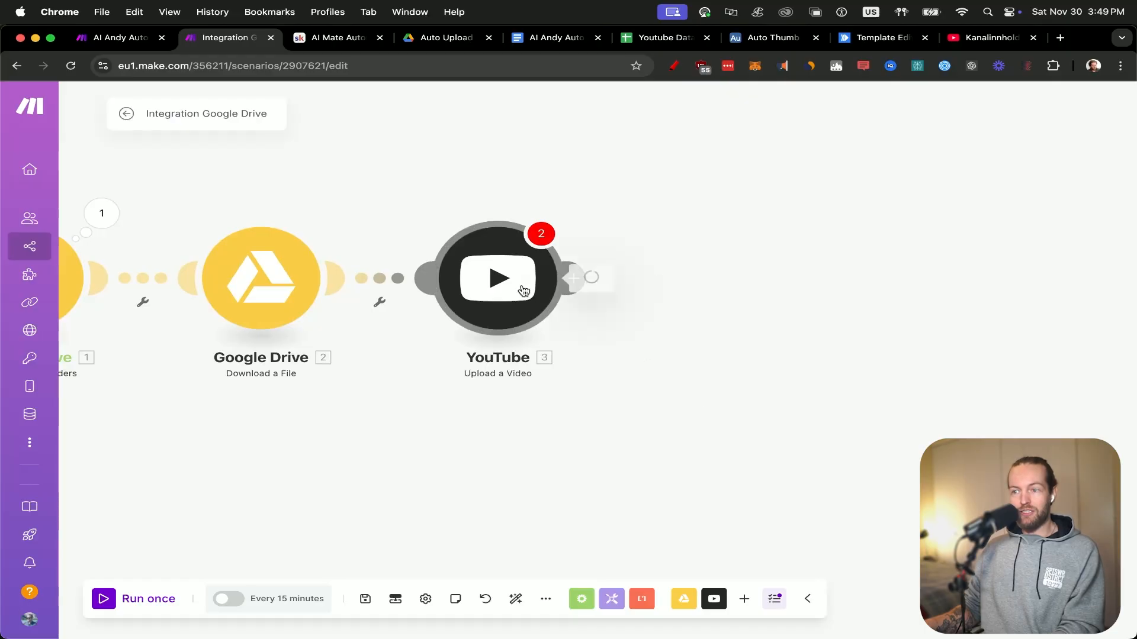
pyautogui.click(522, 286)
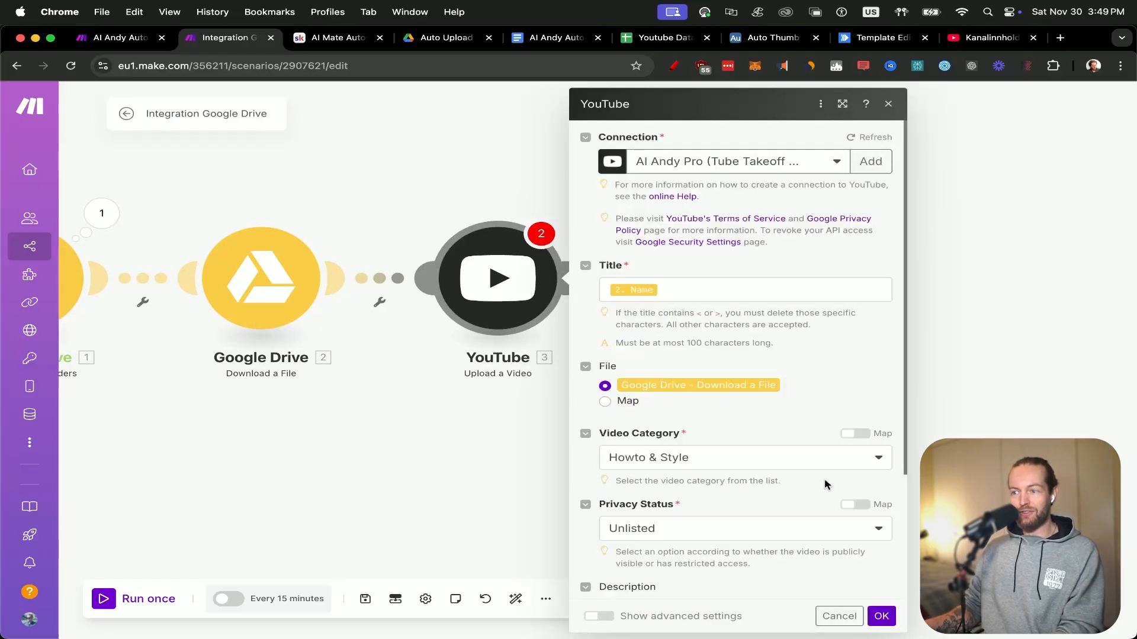
pyautogui.click(881, 615)
pyautogui.scroll(-2, 634, 474)
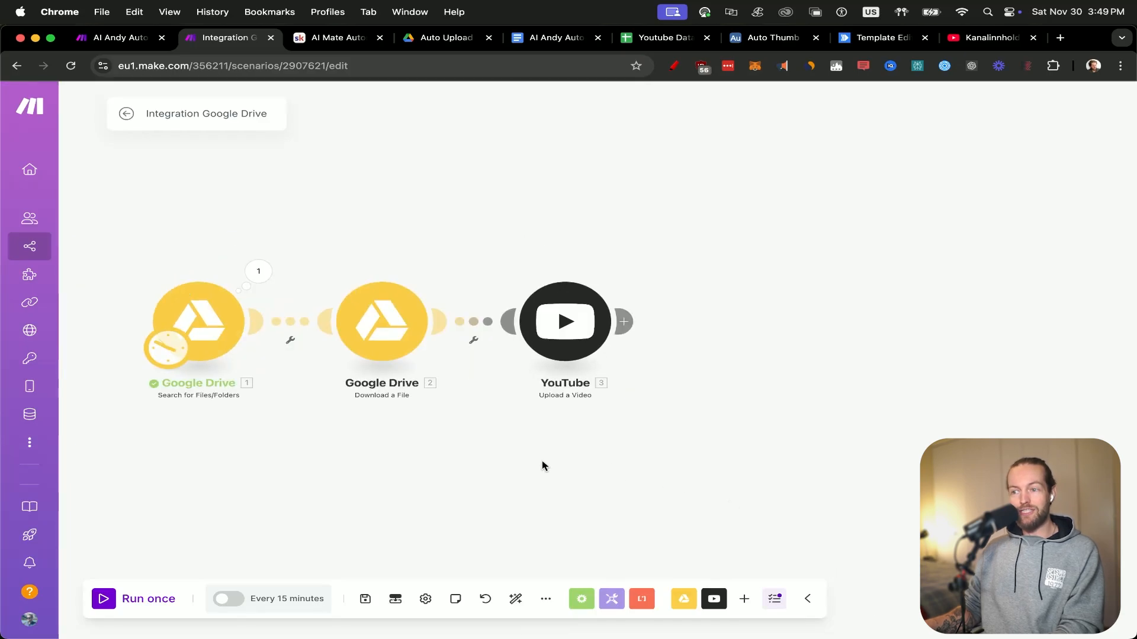
pyautogui.moveTo(541, 464); pyautogui.dragTo(563, 471)
pyautogui.moveTo(431, 462); pyautogui.dragTo(466, 460)
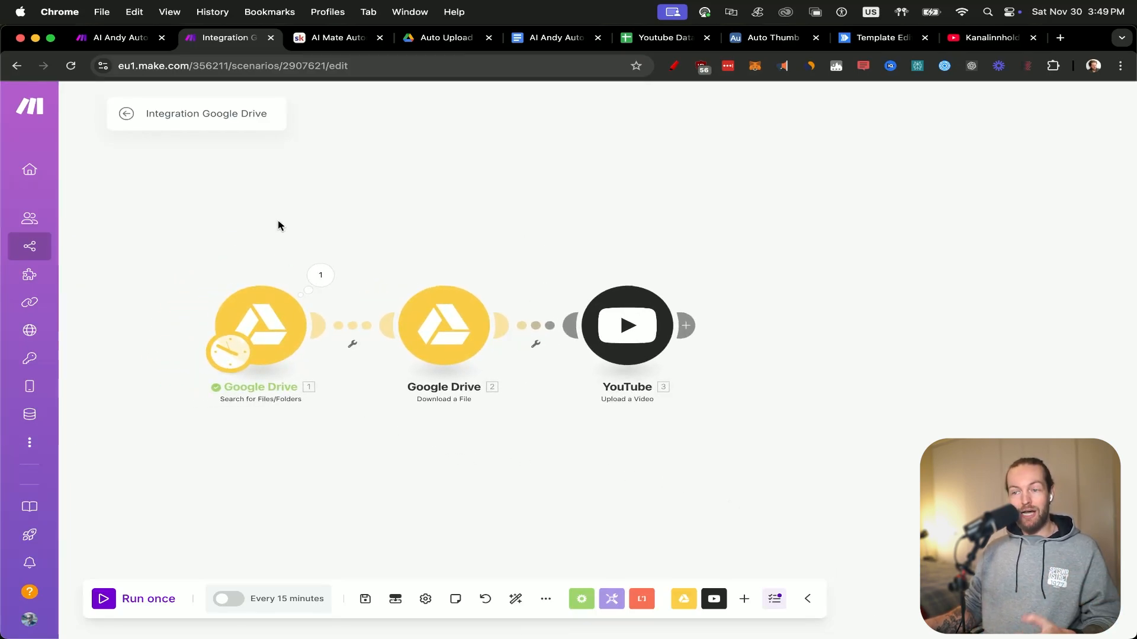
pyautogui.scroll(2, 188, 215)
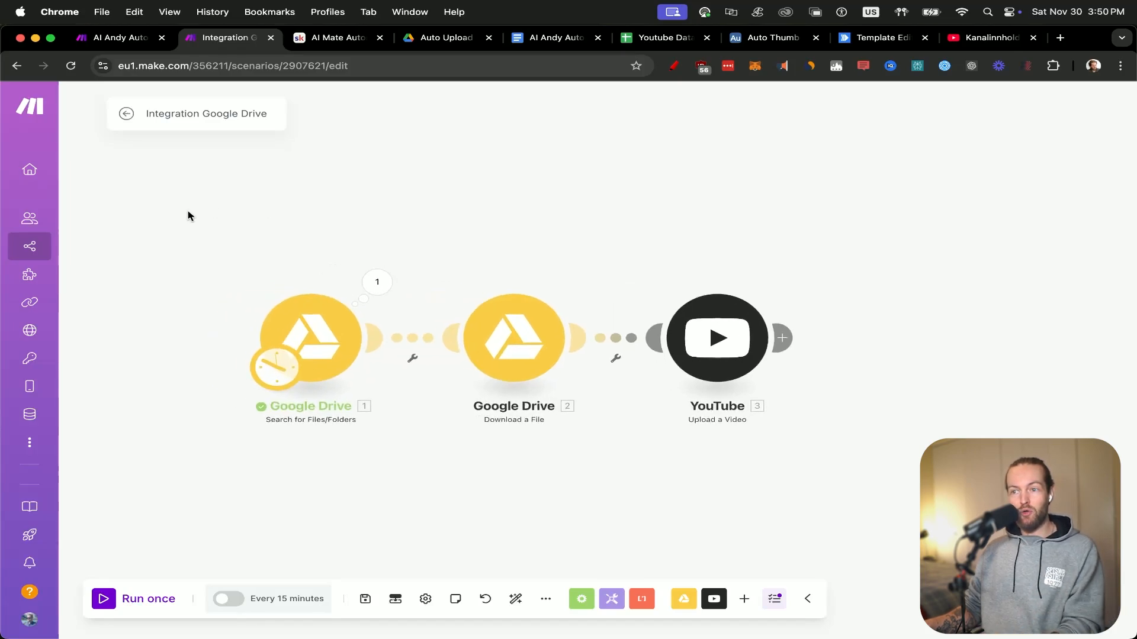
pyautogui.moveTo(225, 246); pyautogui.dragTo(257, 248)
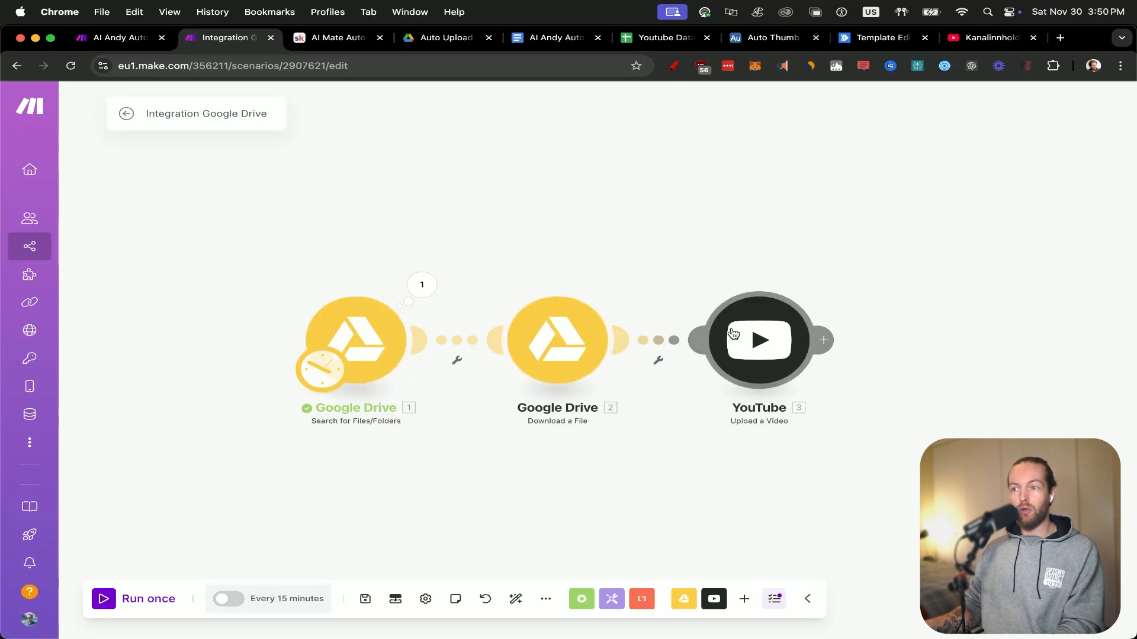
pyautogui.moveTo(660, 281); pyautogui.dragTo(592, 261)
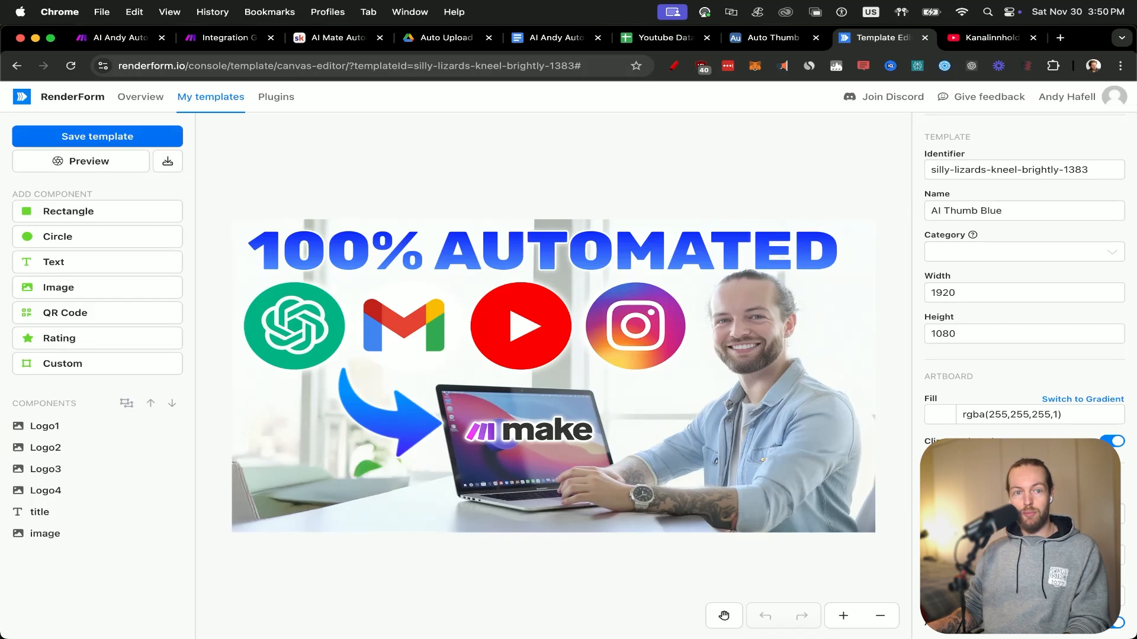
# Switch to Kittl, start a new project and load the Skullbeast design from the T-shirt templates.
pyautogui.click(718, 257)
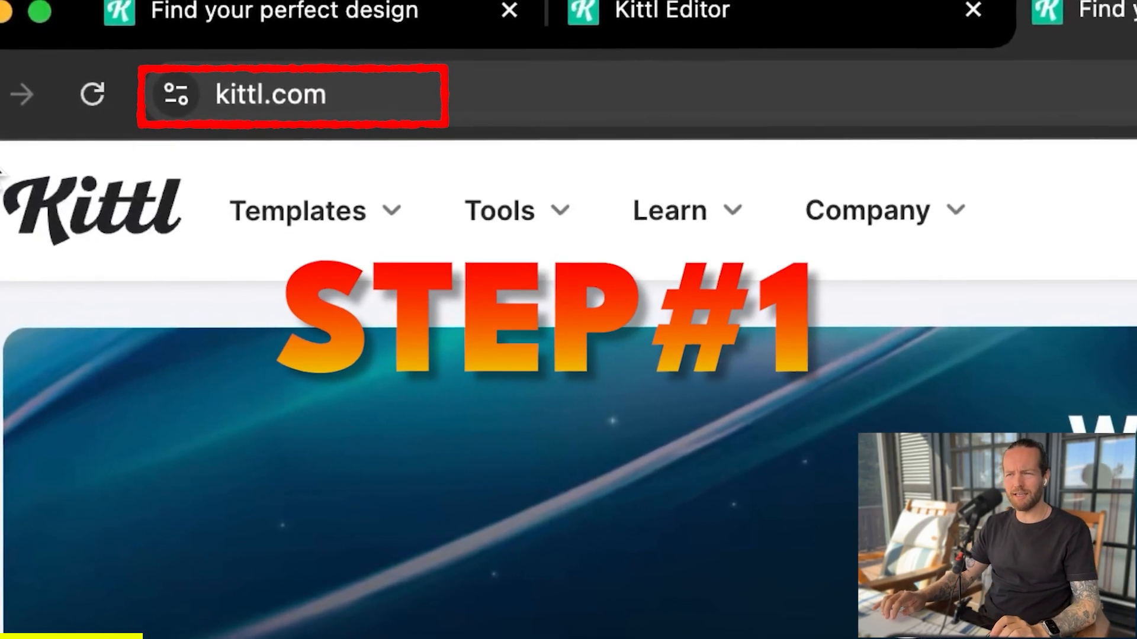
pyautogui.scroll(-6, 458, 534)
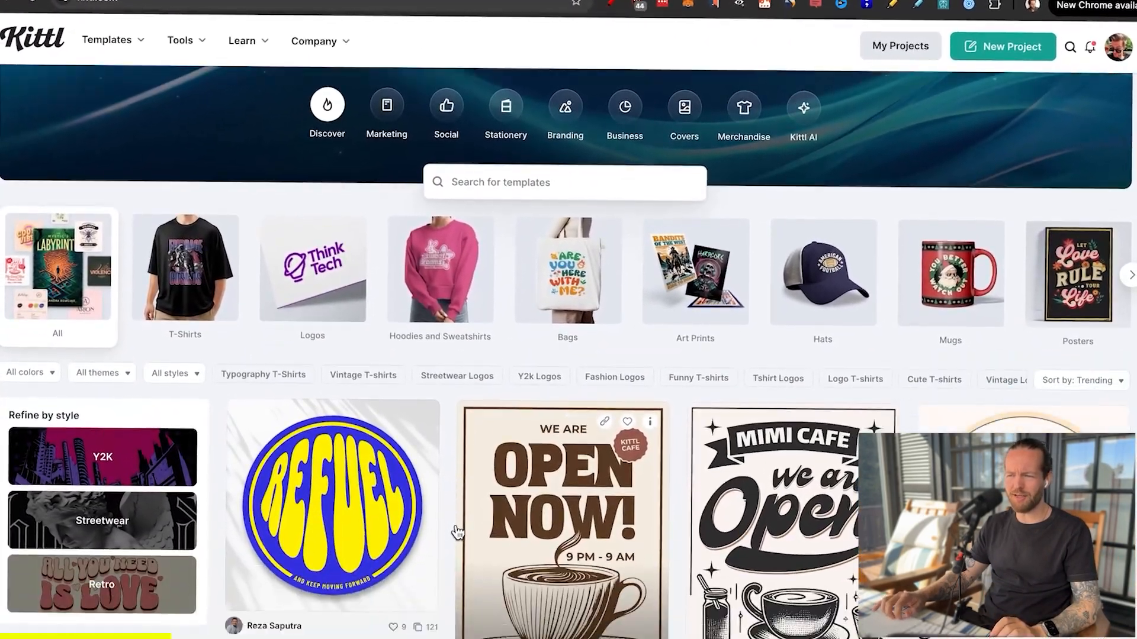
pyautogui.scroll(-10, 450, 524)
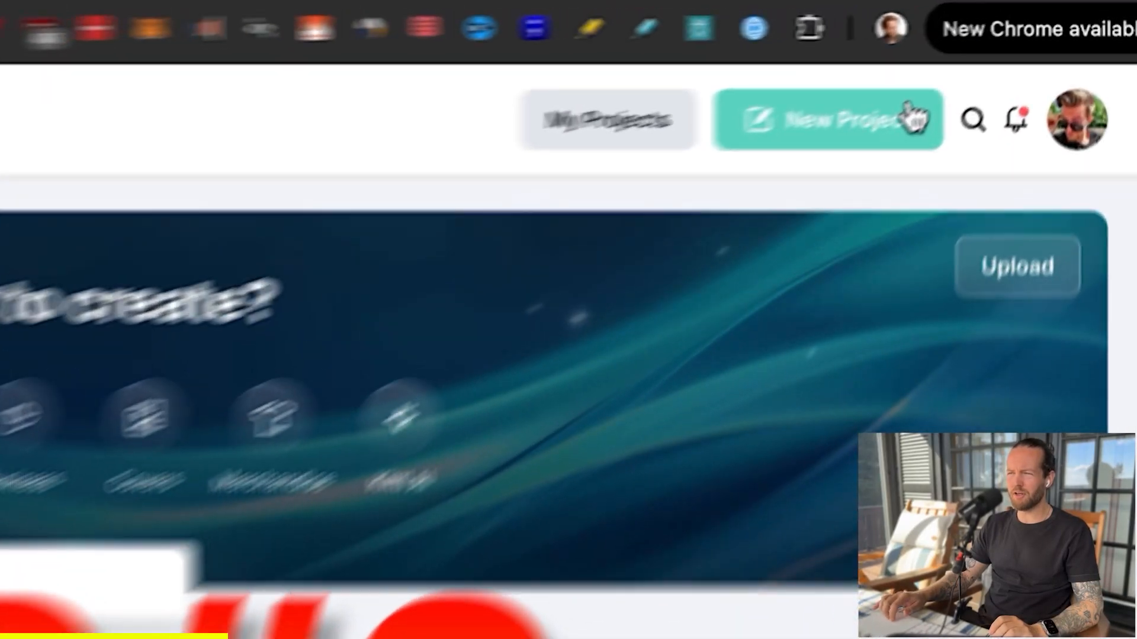
pyautogui.click(1009, 57)
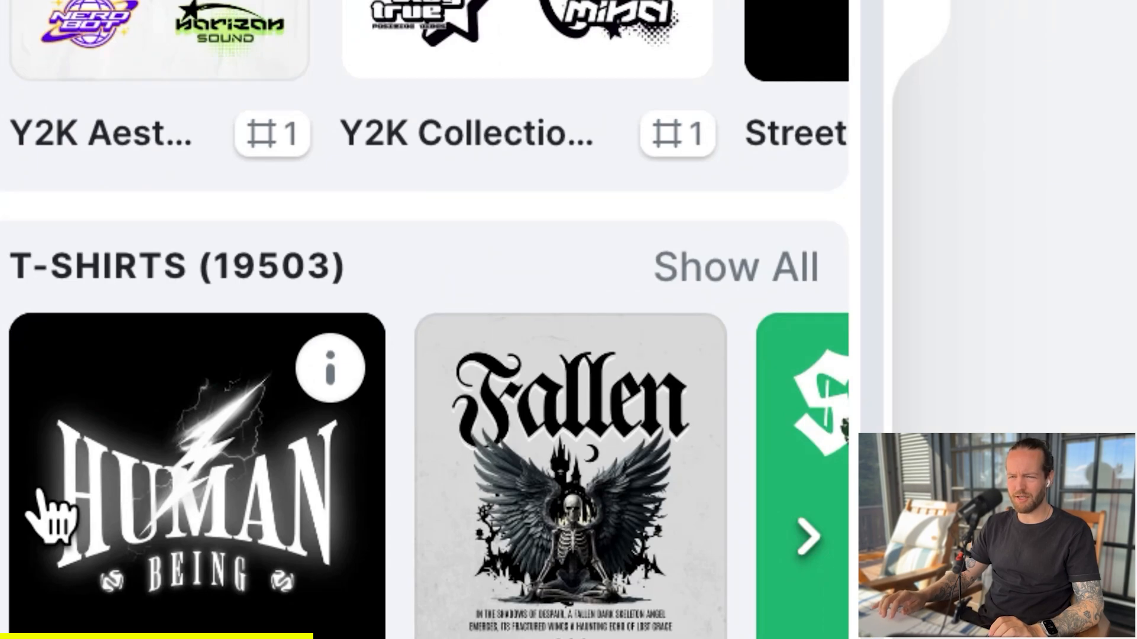
pyautogui.hscroll(4, 295, 496)
pyautogui.click(463, 323)
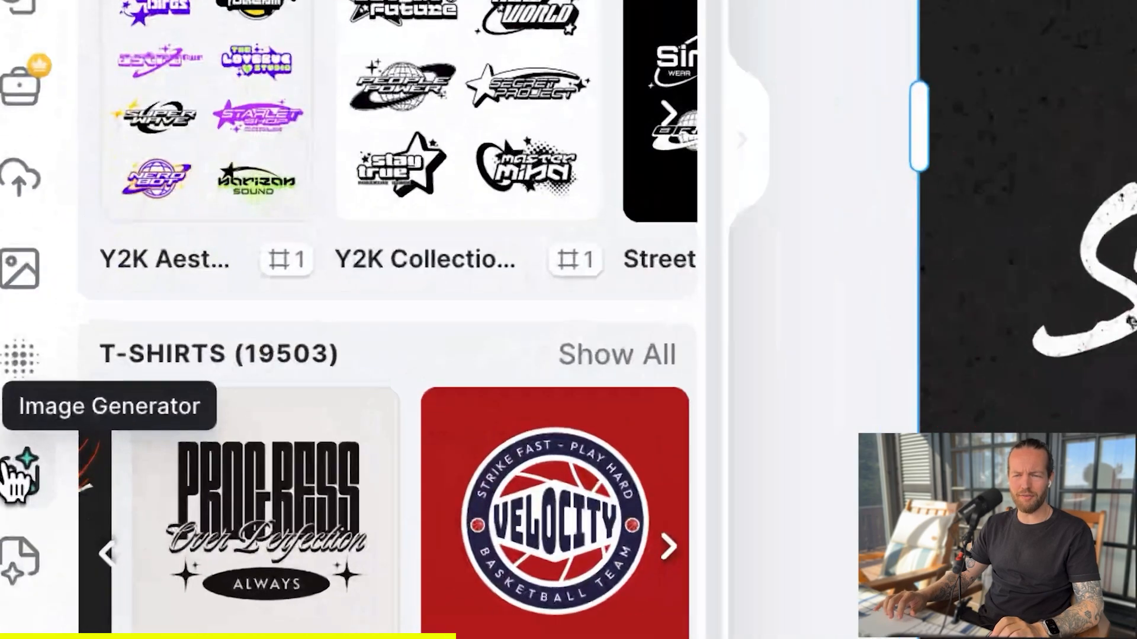
# Use the AI Image Generator for an open-mouthed bear image and enlarge it to fill the Skullbeast artboard.
pyautogui.click(17, 471)
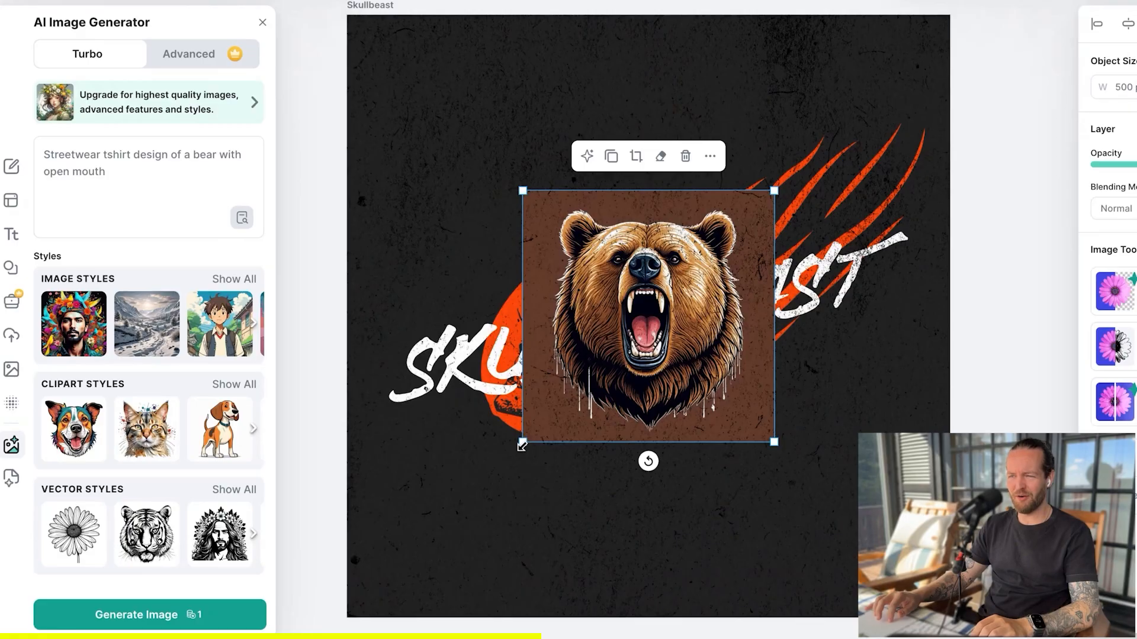
pyautogui.moveTo(512, 450); pyautogui.dragTo(391, 523)
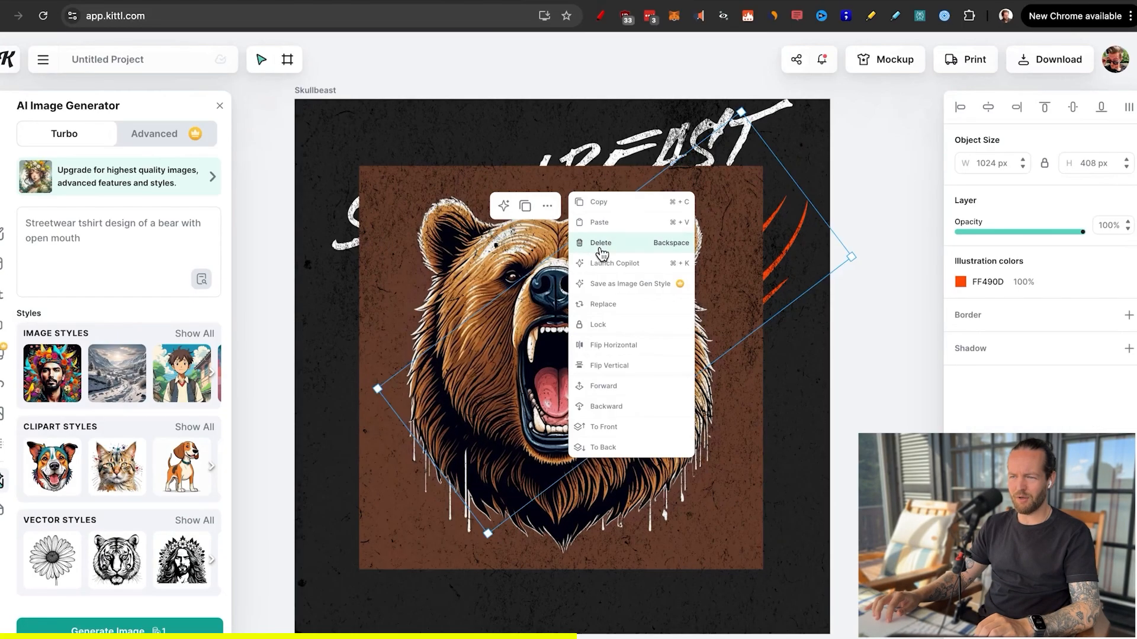
pyautogui.click(602, 243)
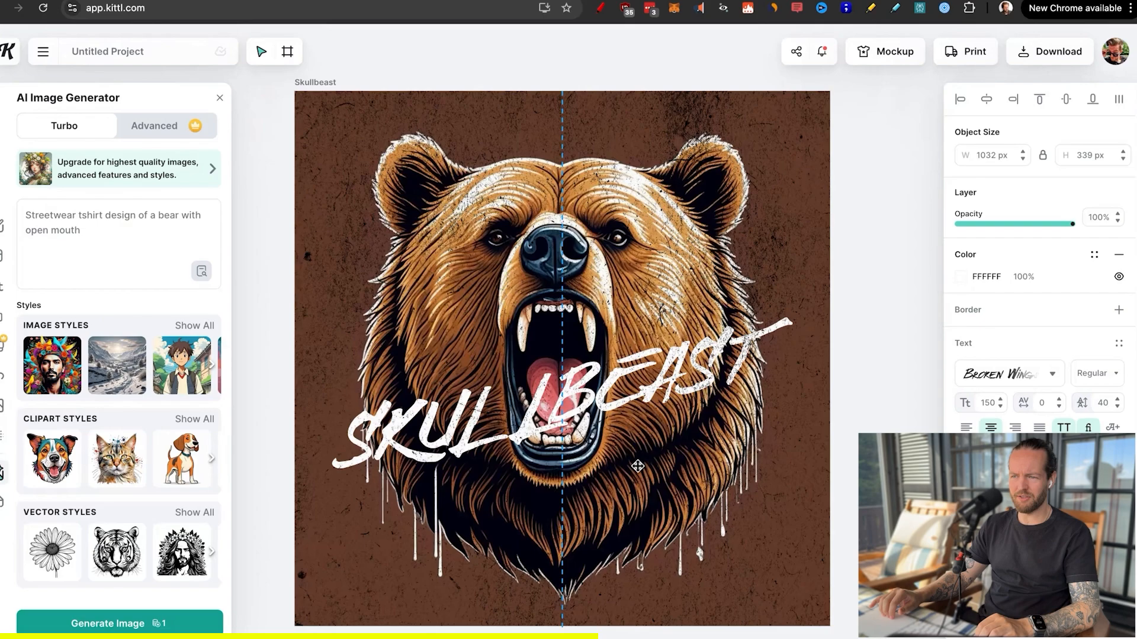
# Move the design's lettering down over the bear's mouth and create a mockup from the Skullbeast artboard.
pyautogui.moveTo(637, 402); pyautogui.dragTo(637, 479)
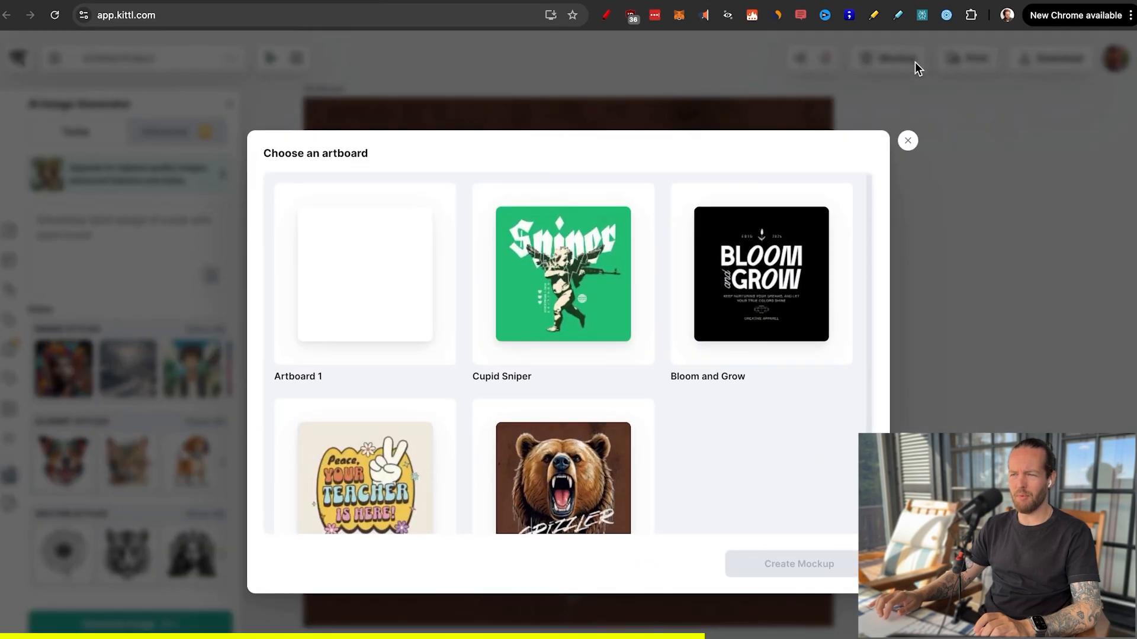
pyautogui.click(632, 496)
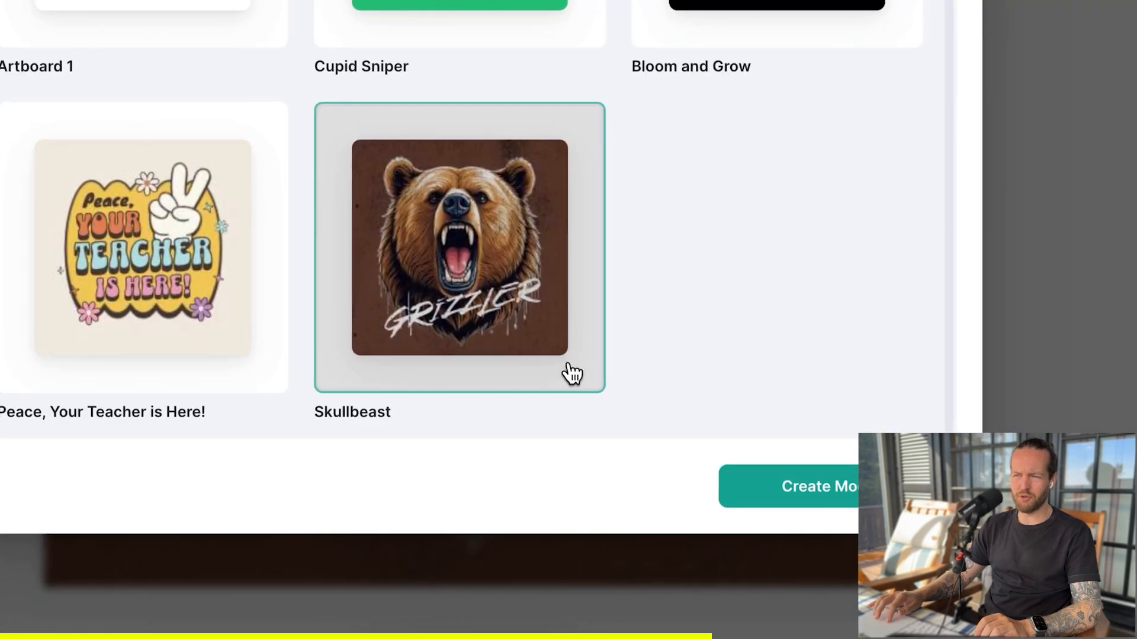
pyautogui.click(770, 563)
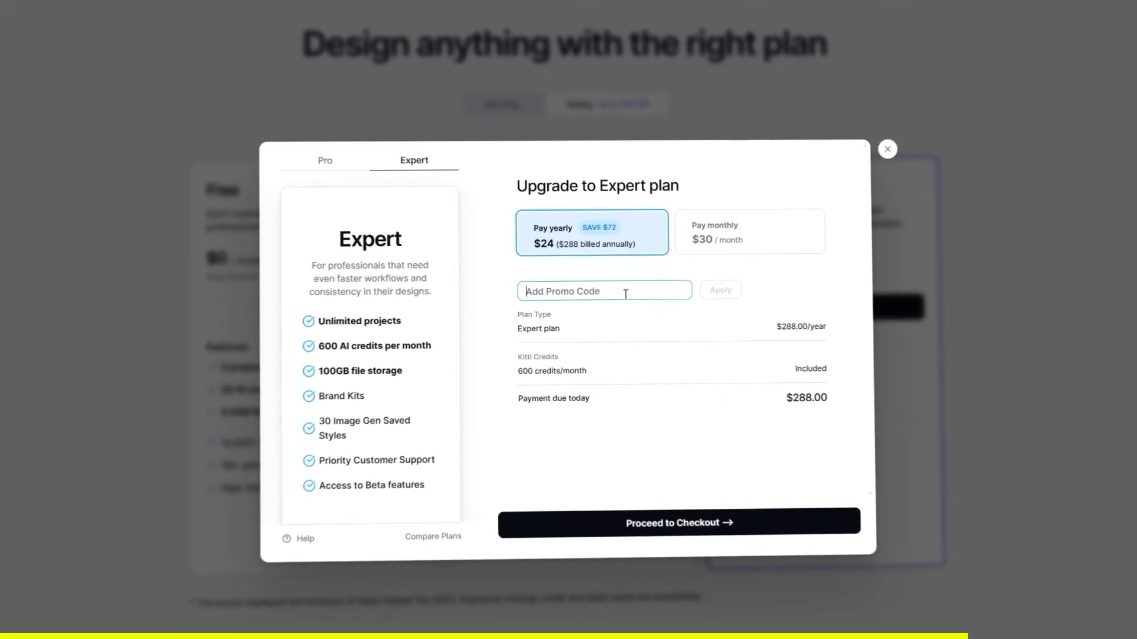
# Apply the promo code BF2024 to the yearly Expert plan upgrade.
pyautogui.write('BF2024')
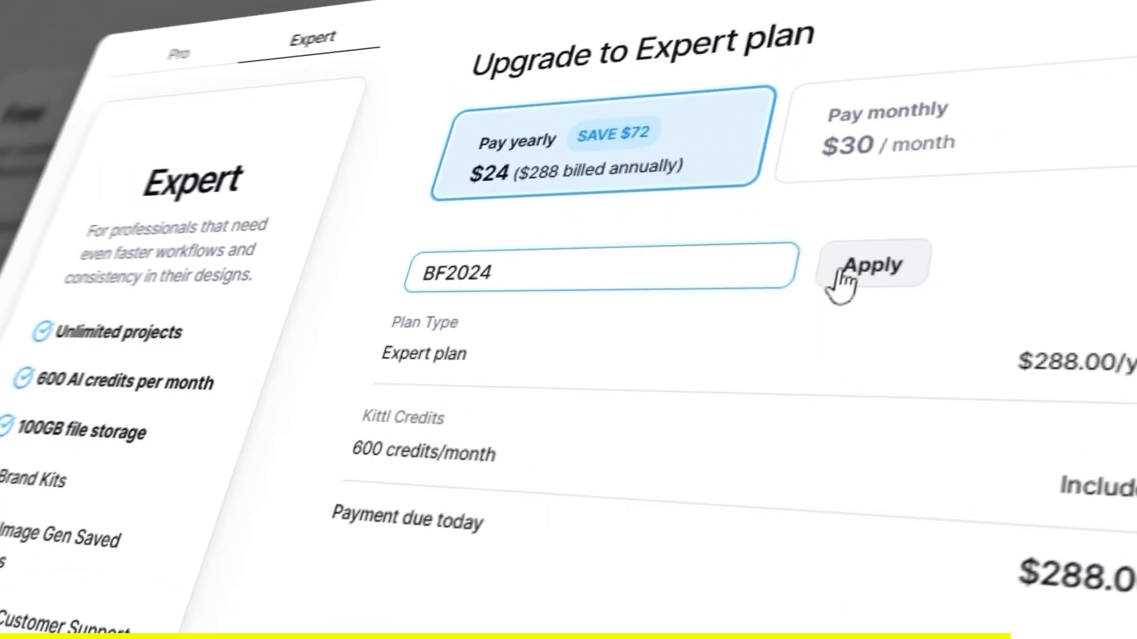
pyautogui.click(840, 278)
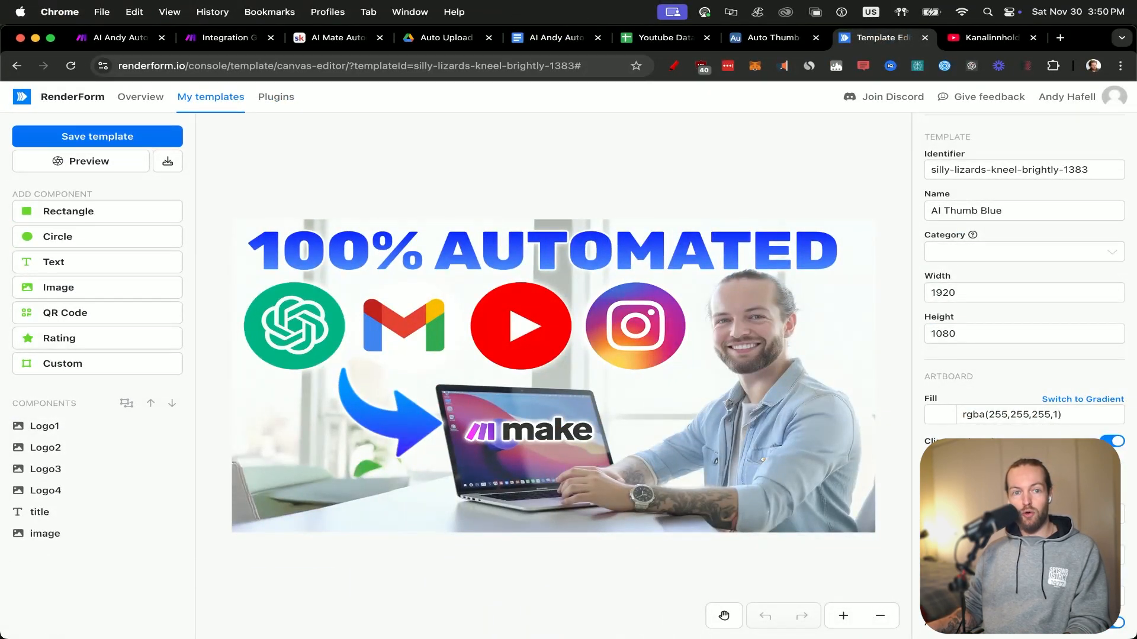
# Change the title text of the AI Thumb Blue template in RenderForm to "Copy This Template".
pyautogui.click(574, 248)
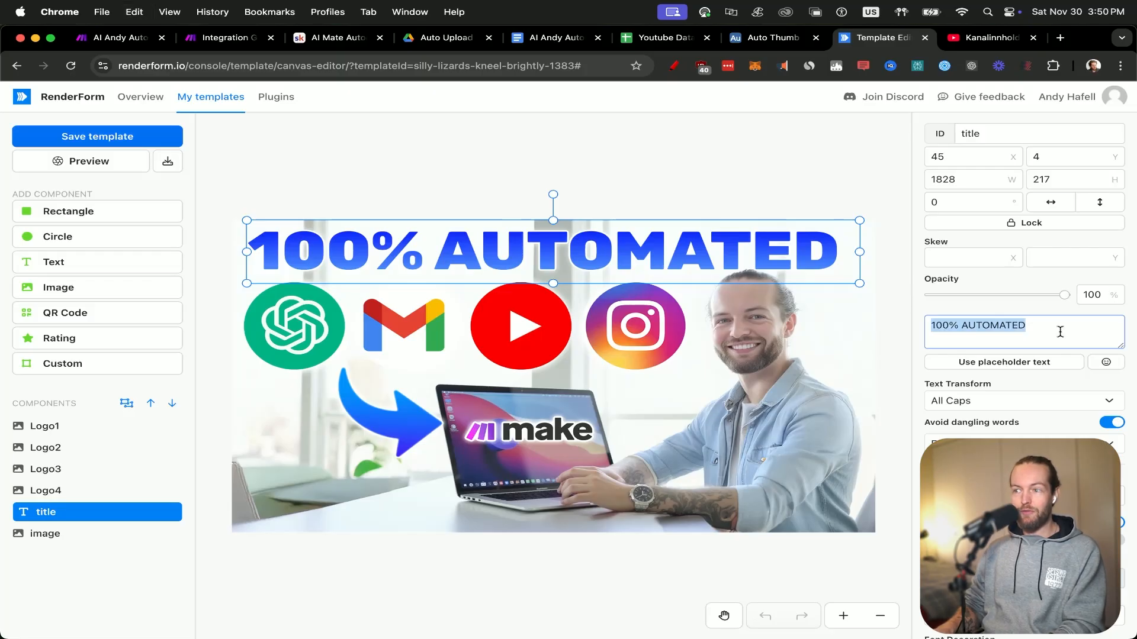
pyautogui.write('Copy')
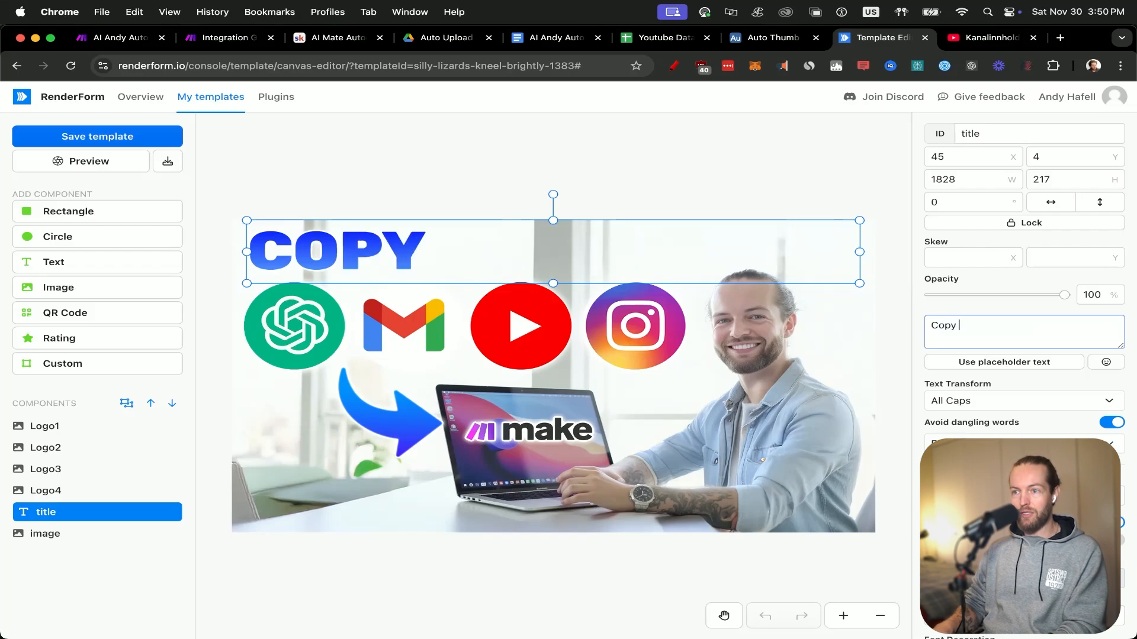
pyautogui.write(' This Template')
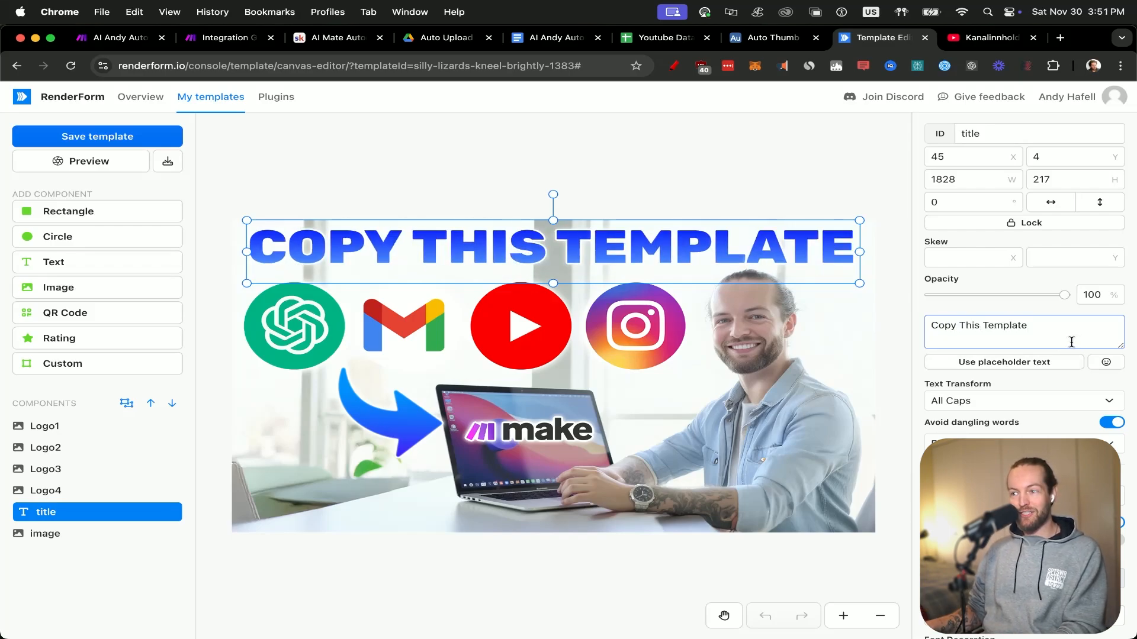
# Replace the ChatGPT logo with Tiktok.png and the Gmail logo with Sheets.png from the uploaded images.
pyautogui.click(320, 320)
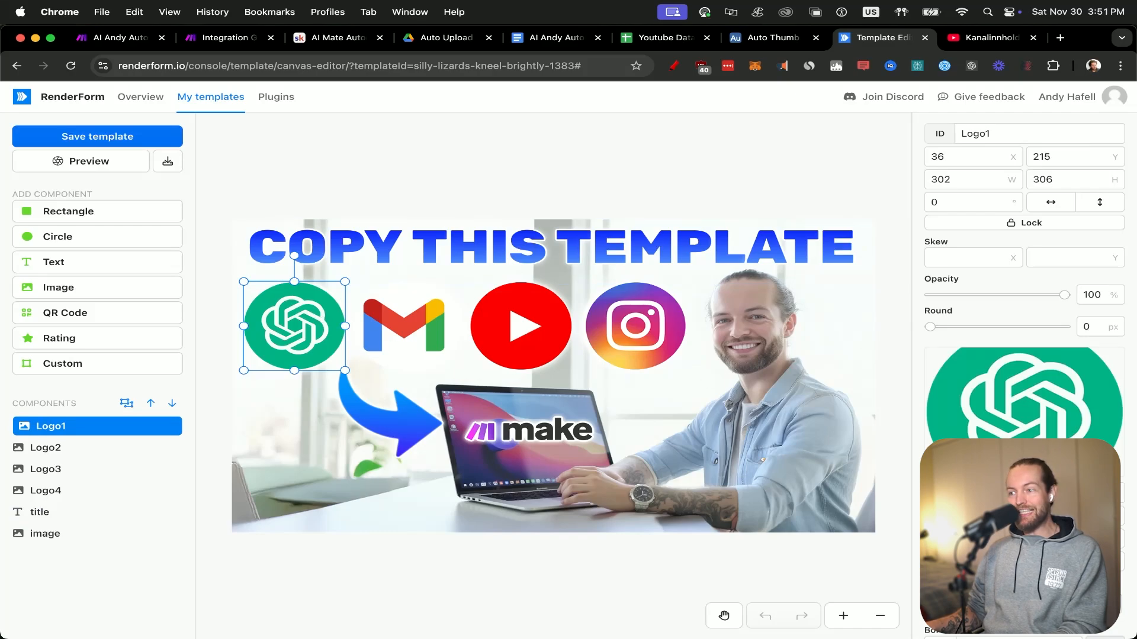
pyautogui.click(1024, 516)
pyautogui.scroll(-15, 1076, 400)
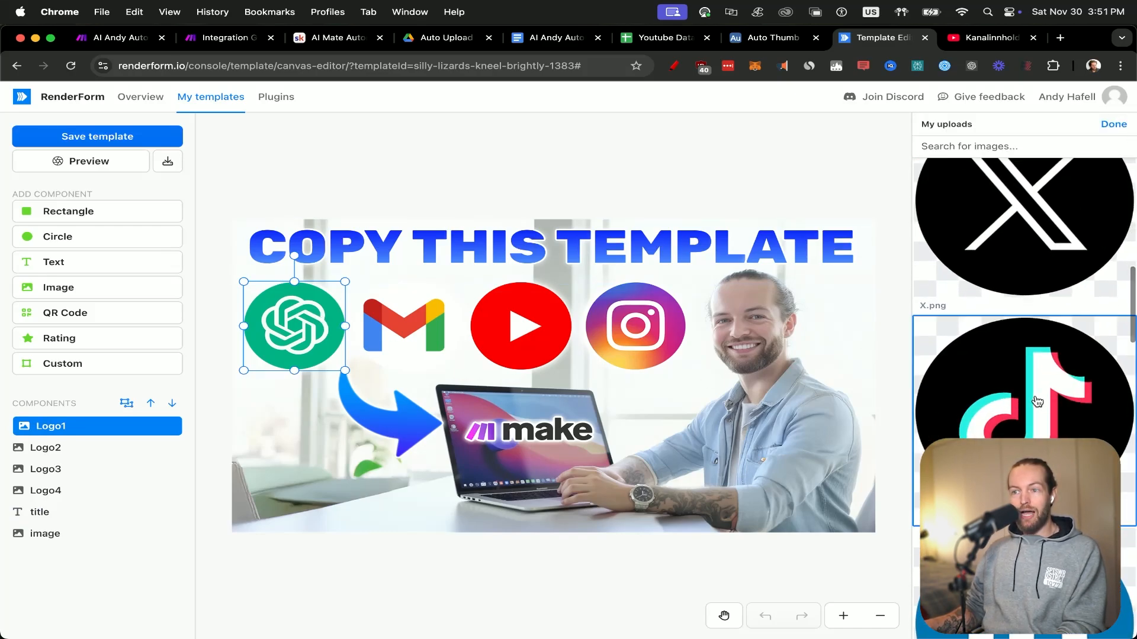
pyautogui.click(392, 325)
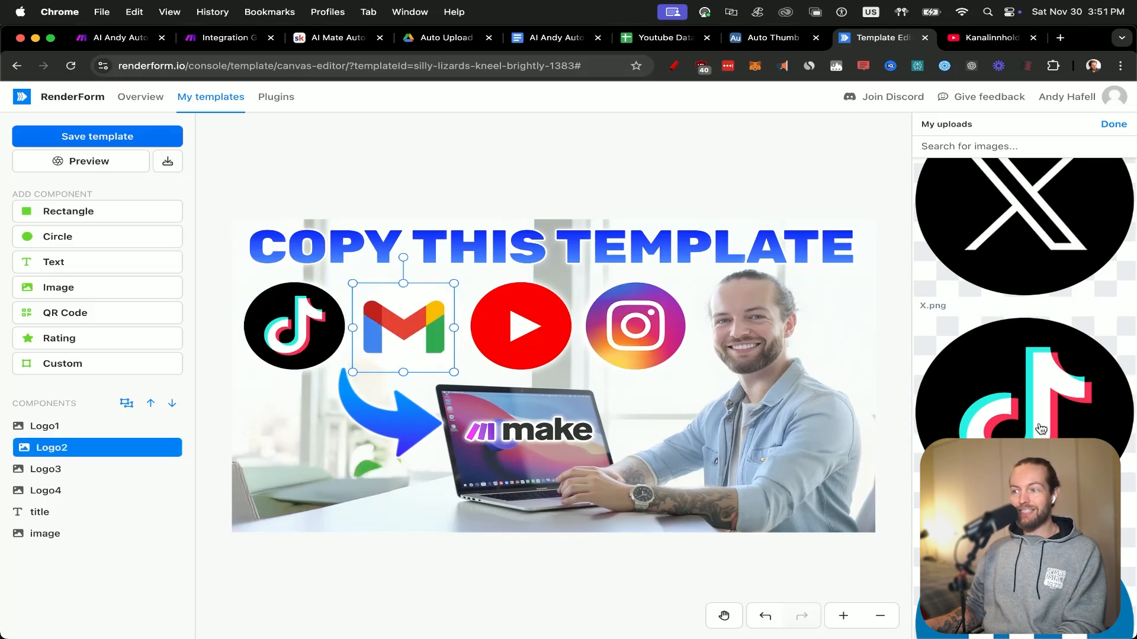
pyautogui.scroll(-10, 1041, 429)
pyautogui.scroll(3, 1024, 301)
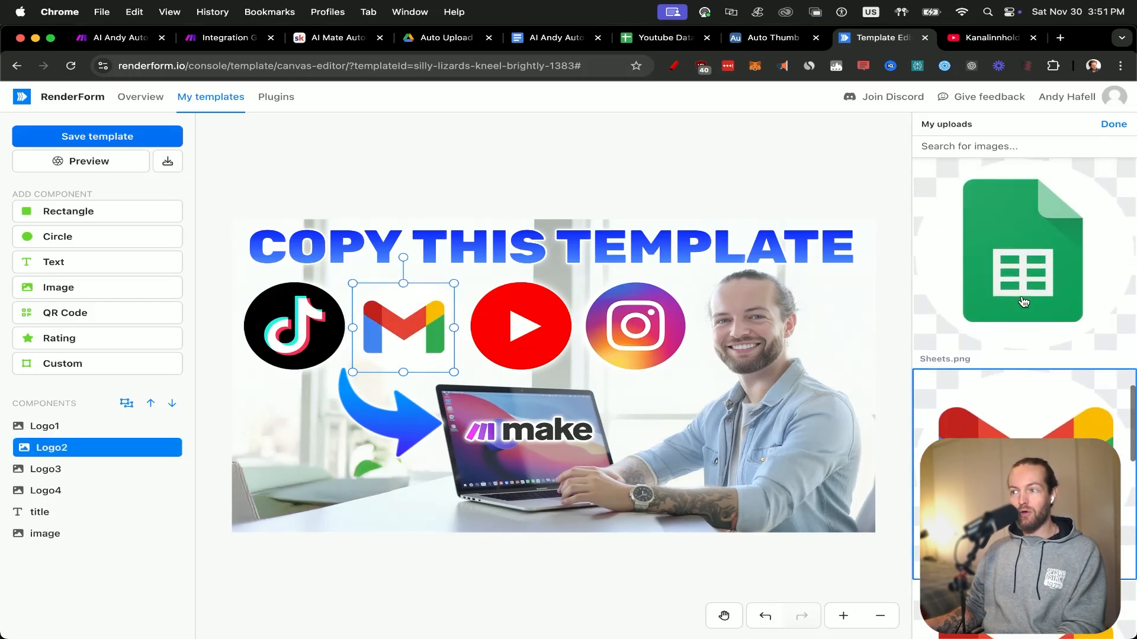
# Replace the YouTube logo (Logo3) with the Instagram logo and the Instagram logo (Logo4) with X.png.
pyautogui.click(492, 331)
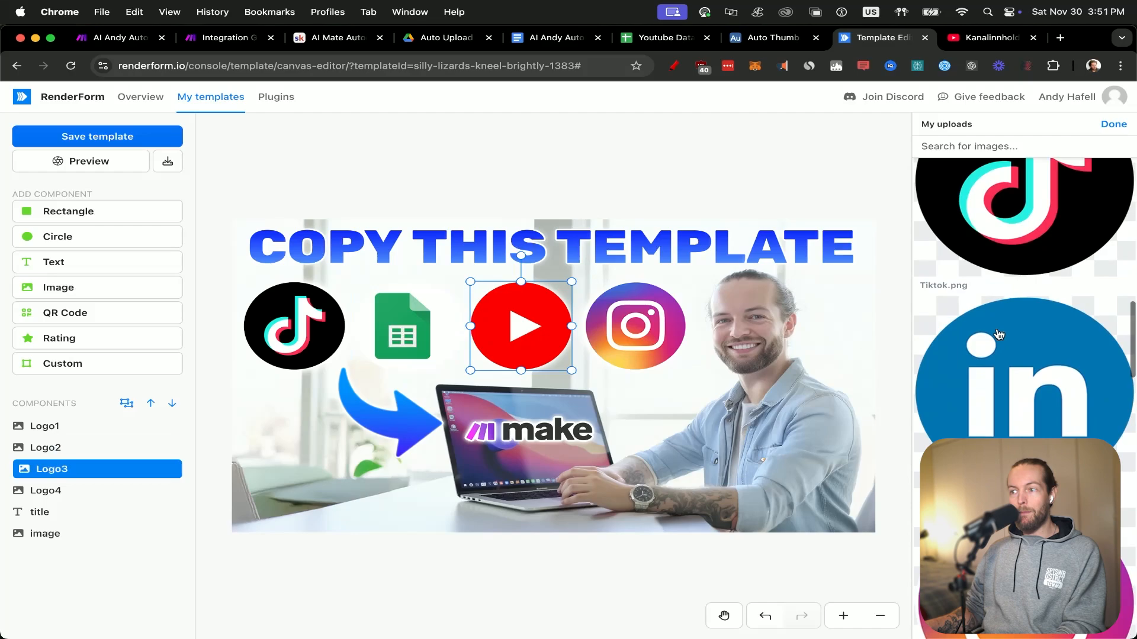
pyautogui.scroll(-3, 996, 333)
pyautogui.click(1018, 450)
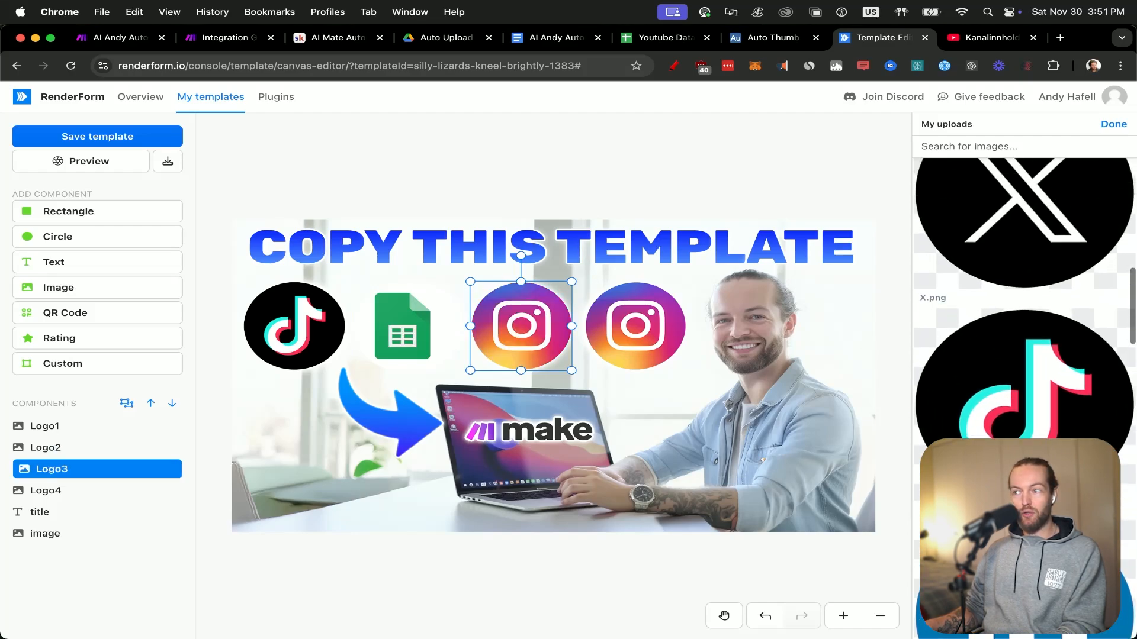
pyautogui.click(614, 340)
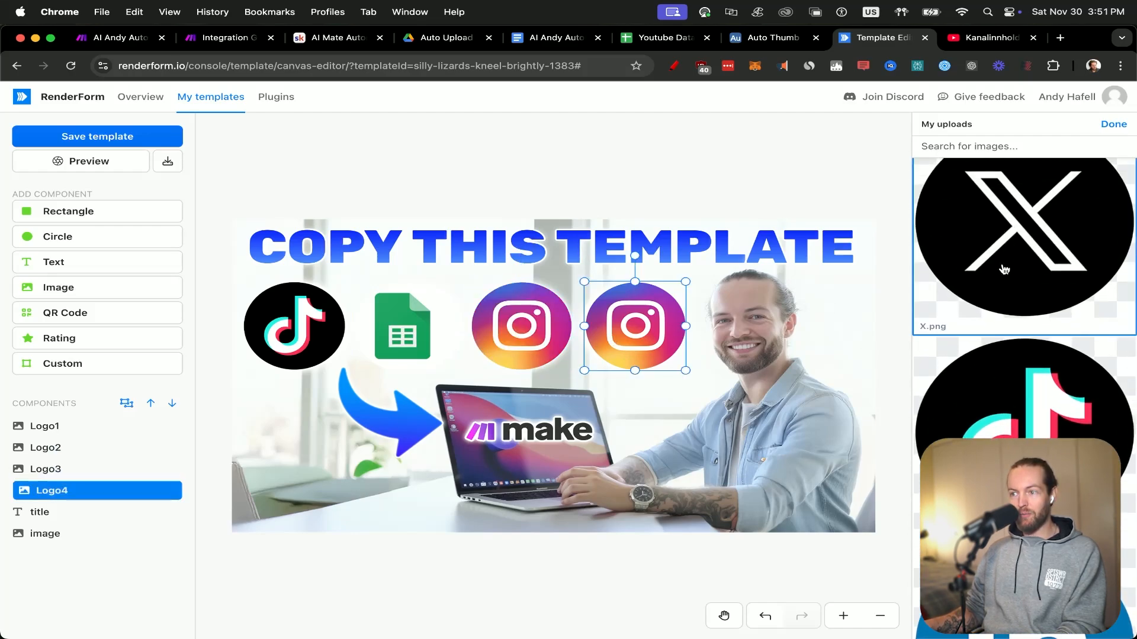
pyautogui.click(629, 144)
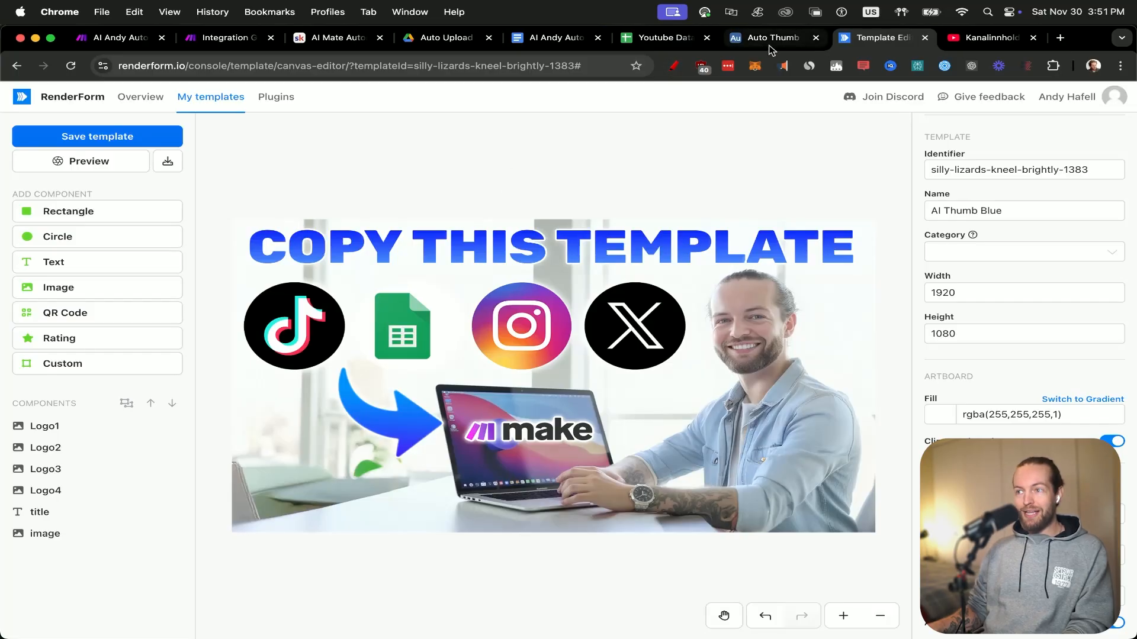
# Examine the text and logo columns in Airtable's Auto Thumb 2nd Channel base, and switch to the Auto Upload page in Google Drive.
pyautogui.click(774, 39)
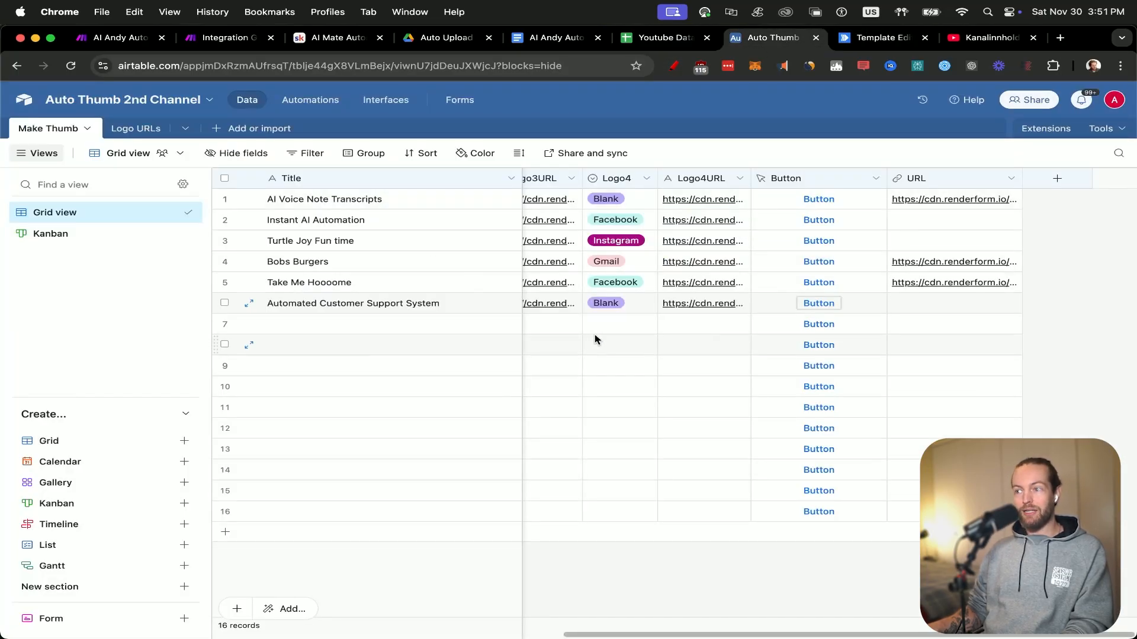
pyautogui.press('Left')
pyautogui.press('Left')
pyautogui.press('Left')
pyautogui.press('Left')
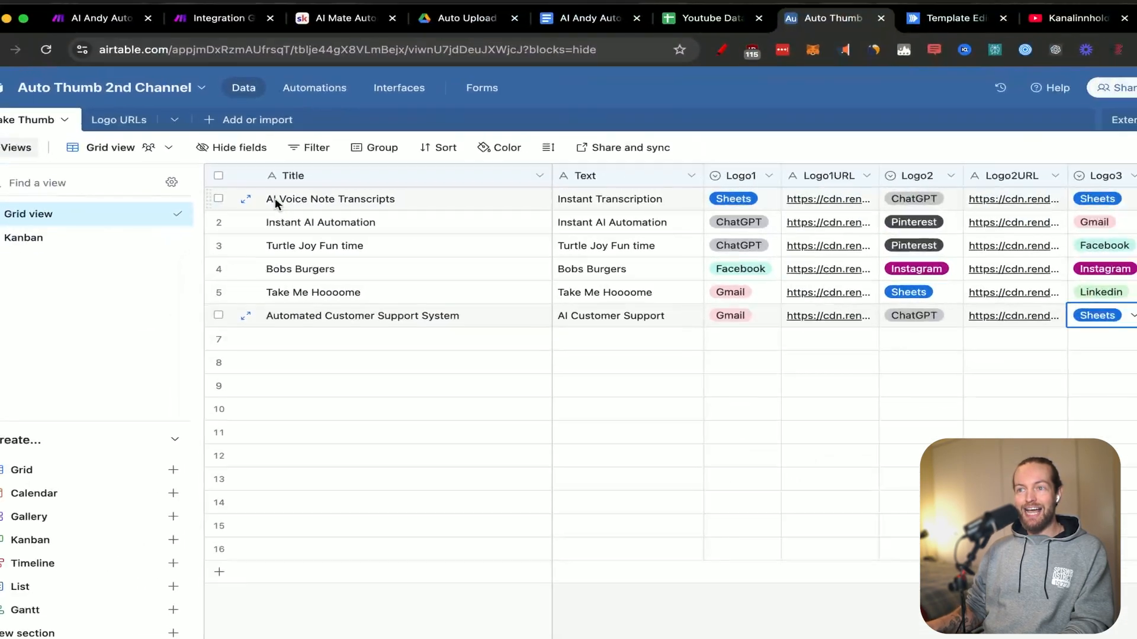
pyautogui.click(454, 39)
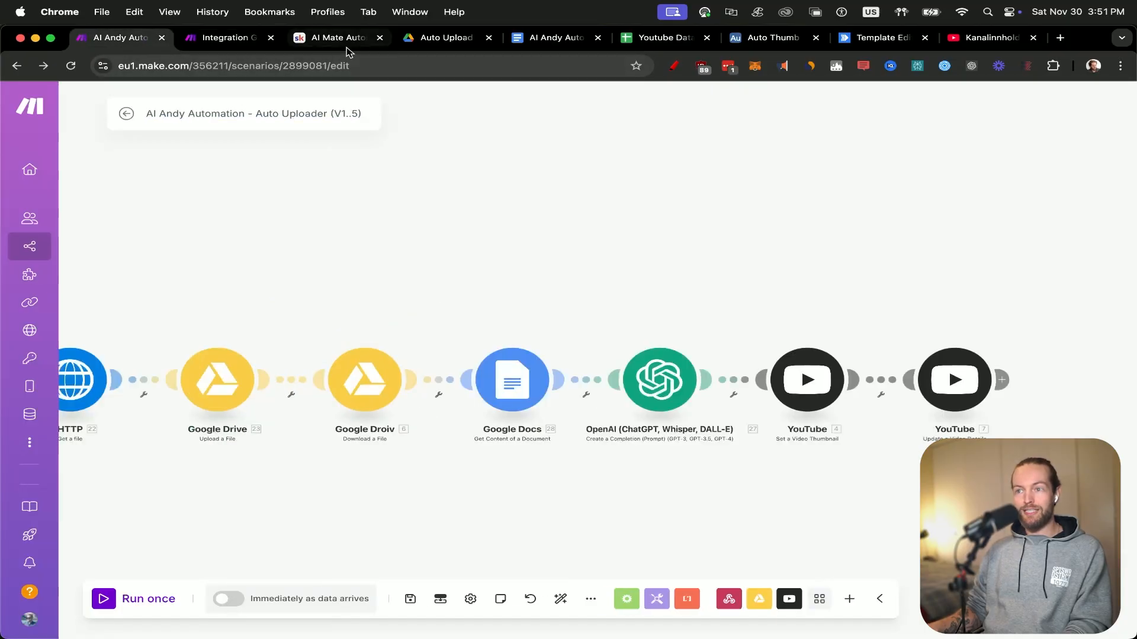
# Switch to the Auto Thumb 2nd Channel base in Airtable and set Logo1 of the AI Voice Note Transcripts record to Pinterest.
pyautogui.click(347, 44)
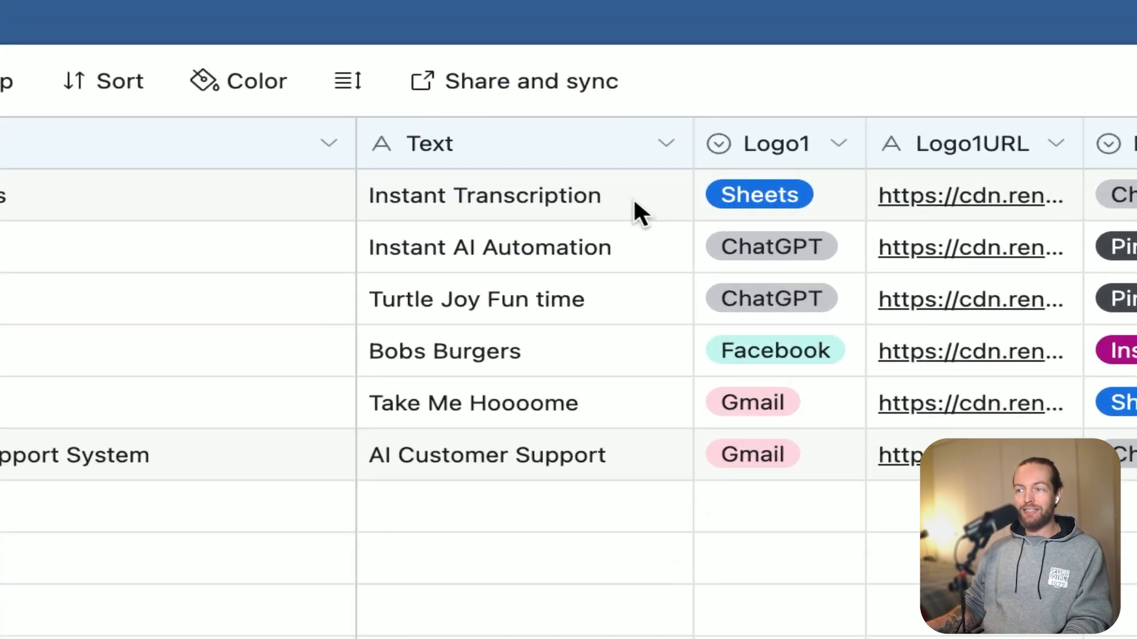
pyautogui.click(816, 195)
pyautogui.click(825, 189)
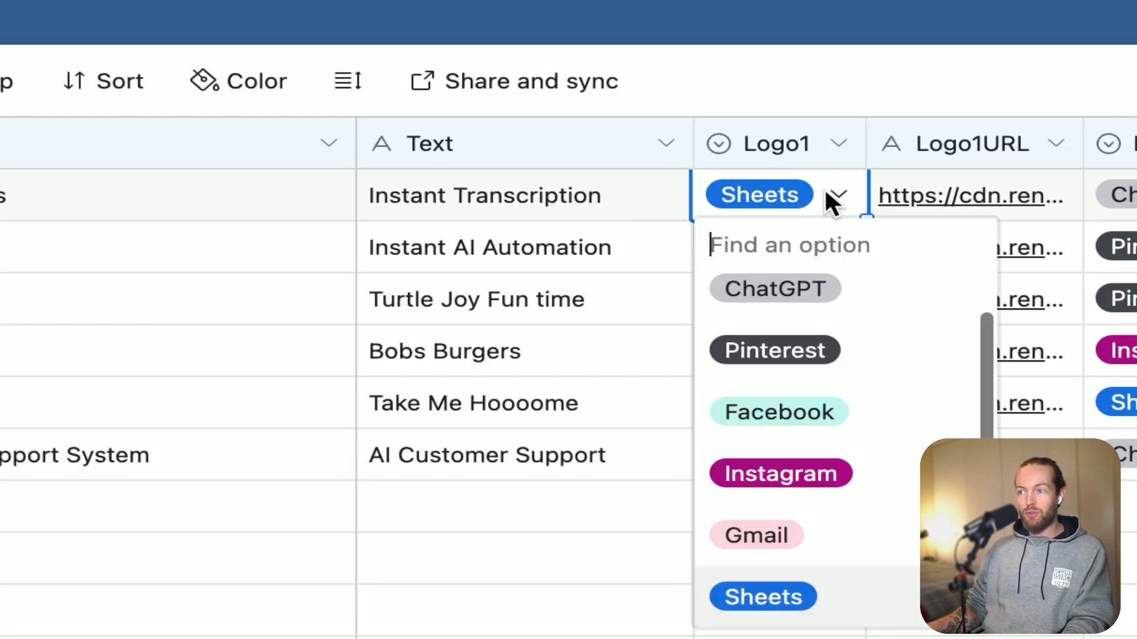
pyautogui.click(844, 372)
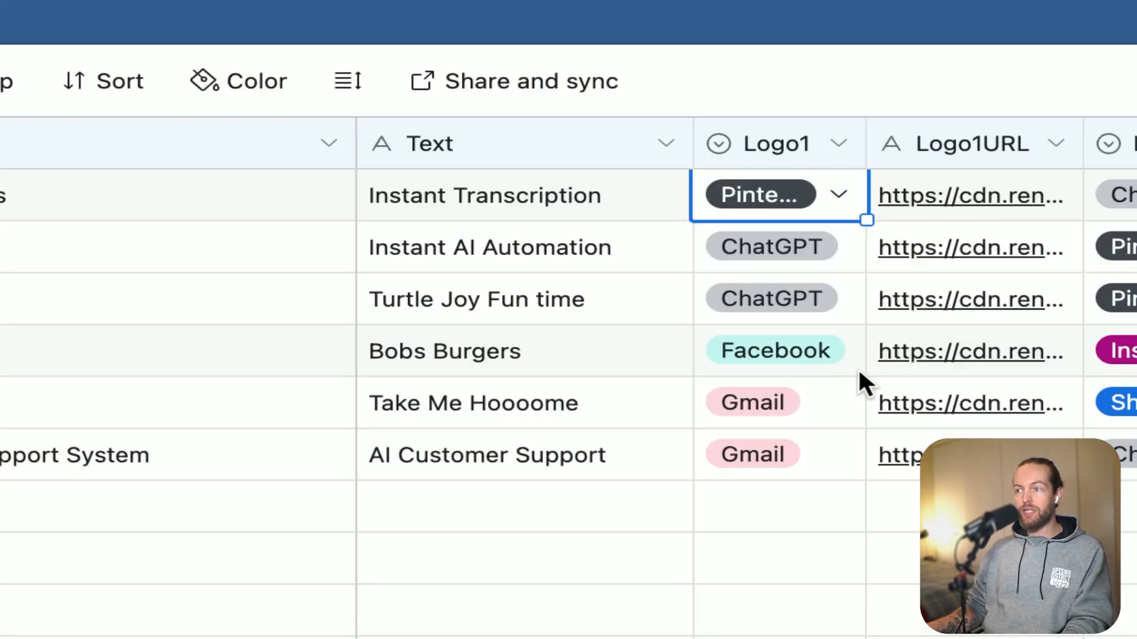
# Set Logo4 of the AI Voice Note Transcripts record to ChatGPT.
pyautogui.hscroll(8, 1018, 207)
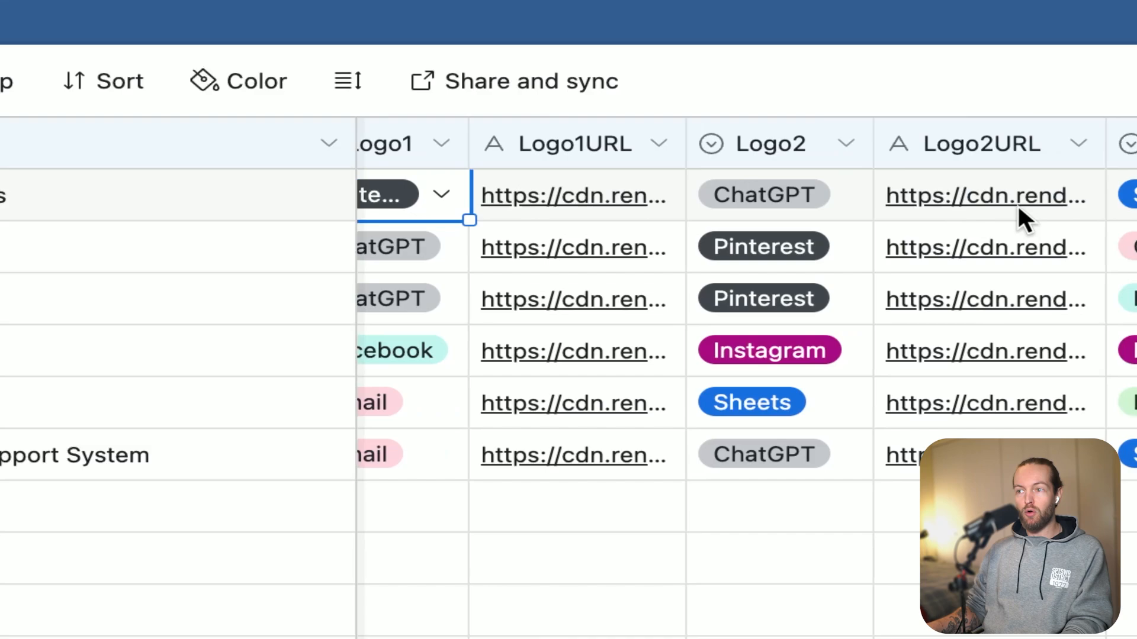
pyautogui.hscroll(10, 1018, 207)
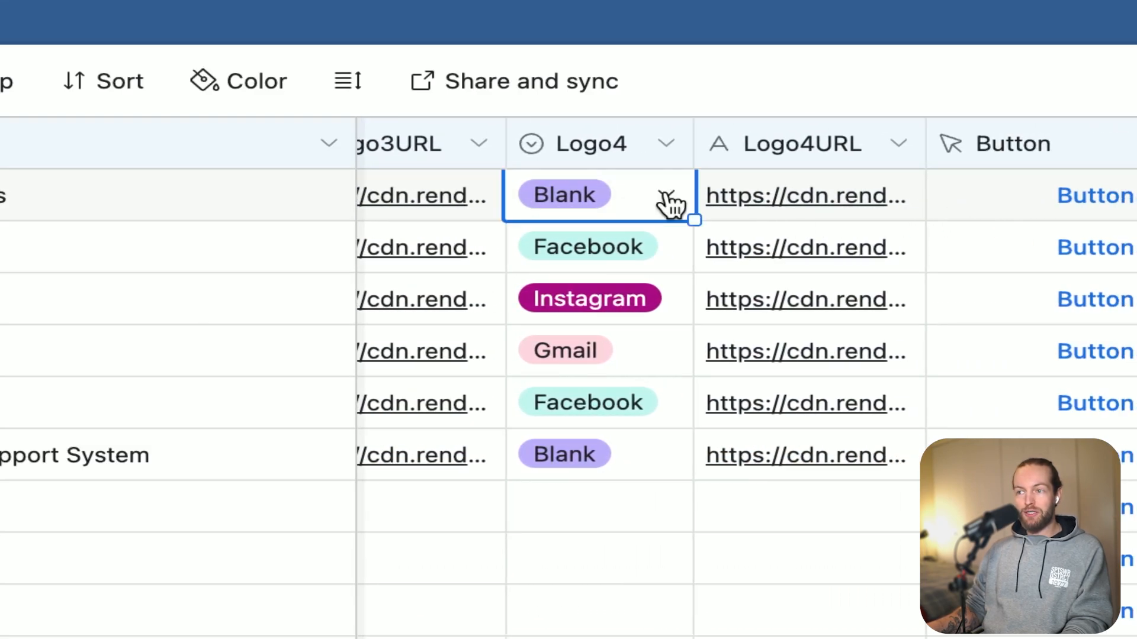
pyautogui.click(667, 194)
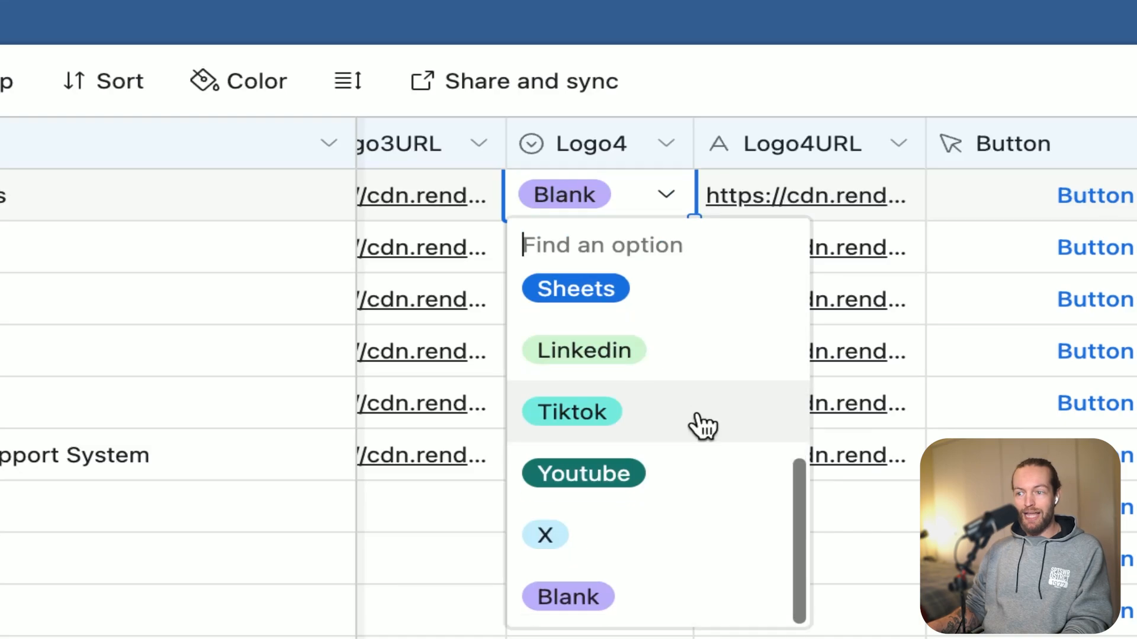
pyautogui.scroll(5, 703, 425)
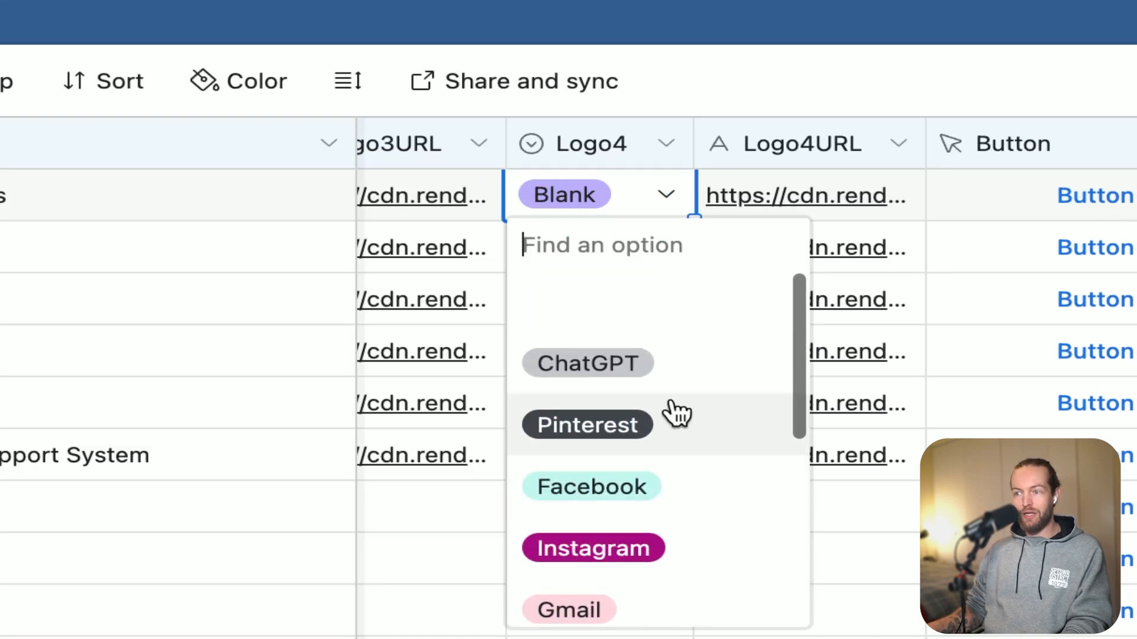
pyautogui.click(676, 379)
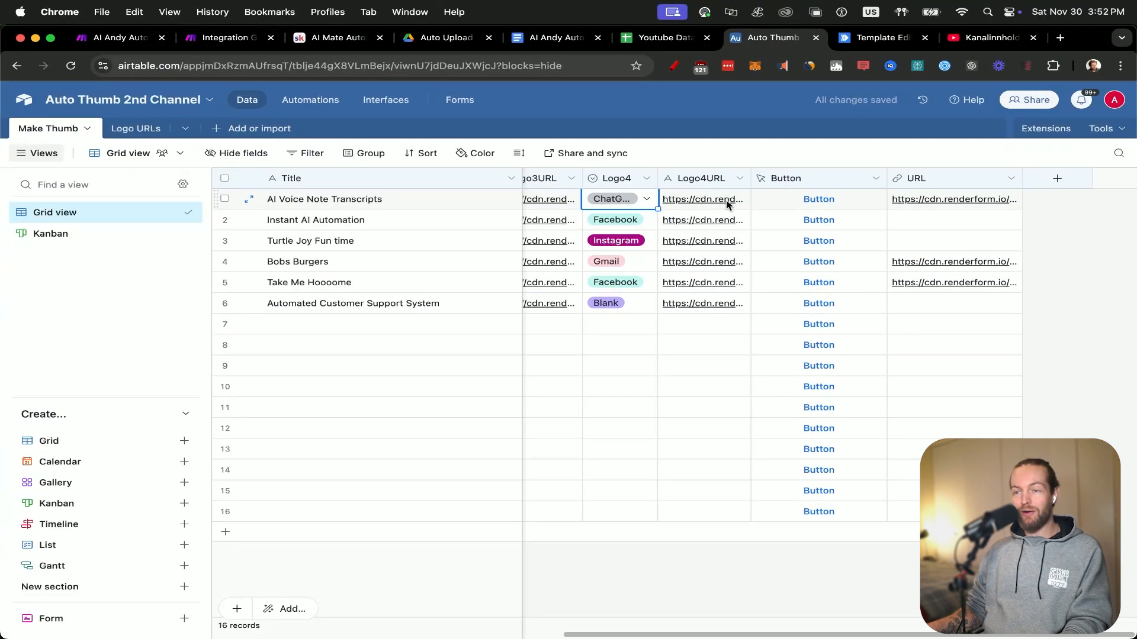
# Set Logo3 of the AI Voice Note Transcripts record to Pinterest.
pyautogui.hscroll(-3, 599, 210)
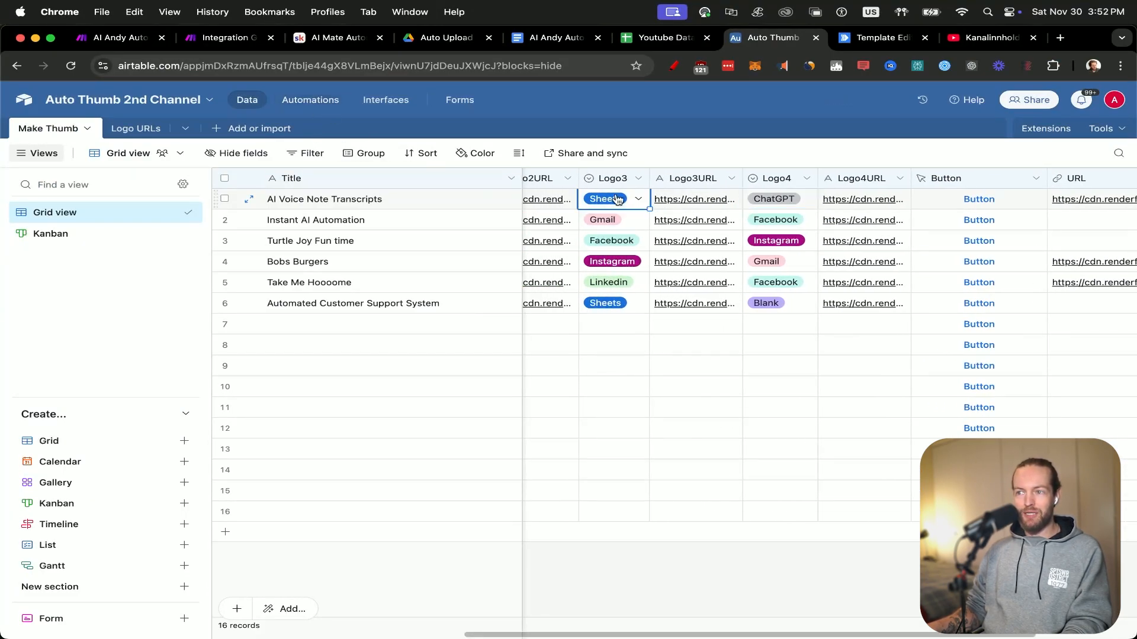
pyautogui.click(617, 200)
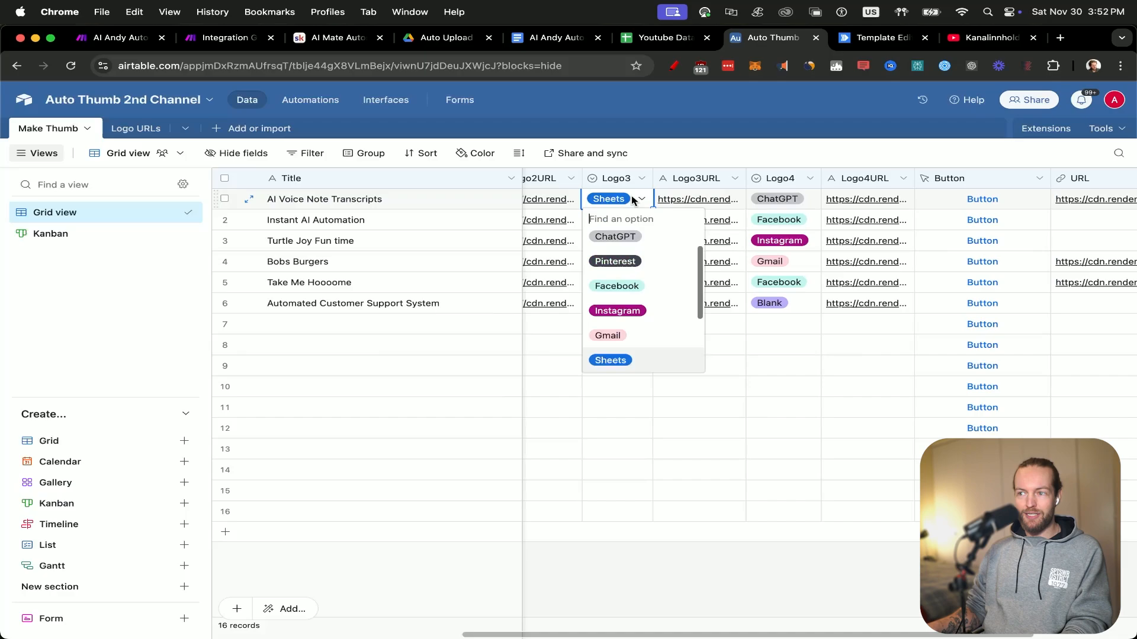
pyautogui.click(640, 269)
# Examine the Logo URLs table, and open the Make Thumb table's Button field for editing to read its whole URL formula.
pyautogui.click(130, 130)
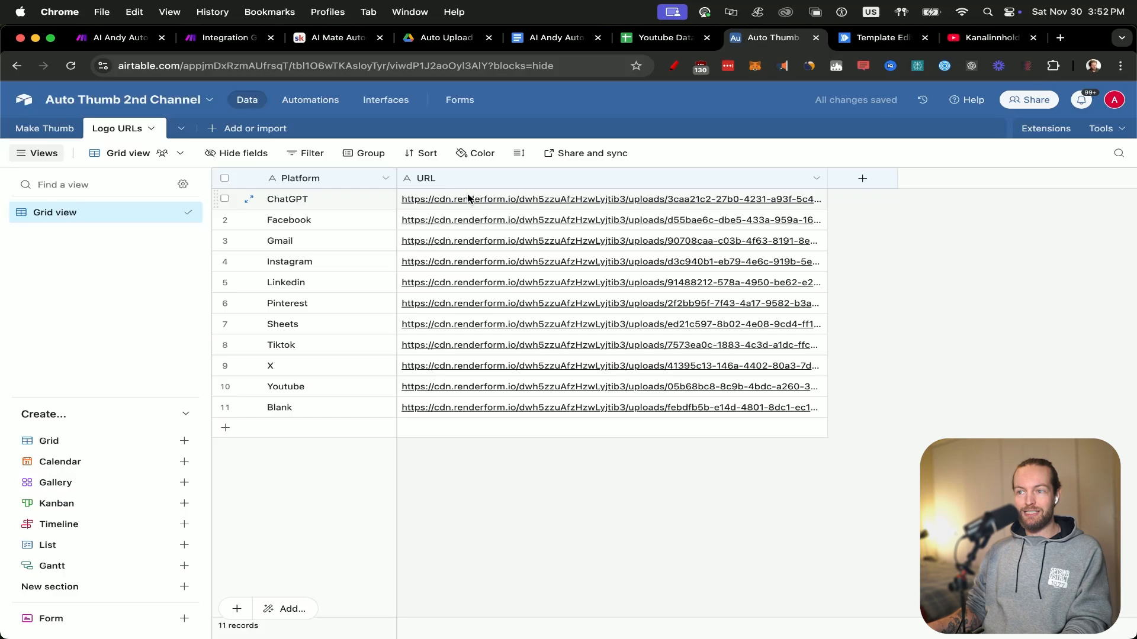
pyautogui.click(40, 129)
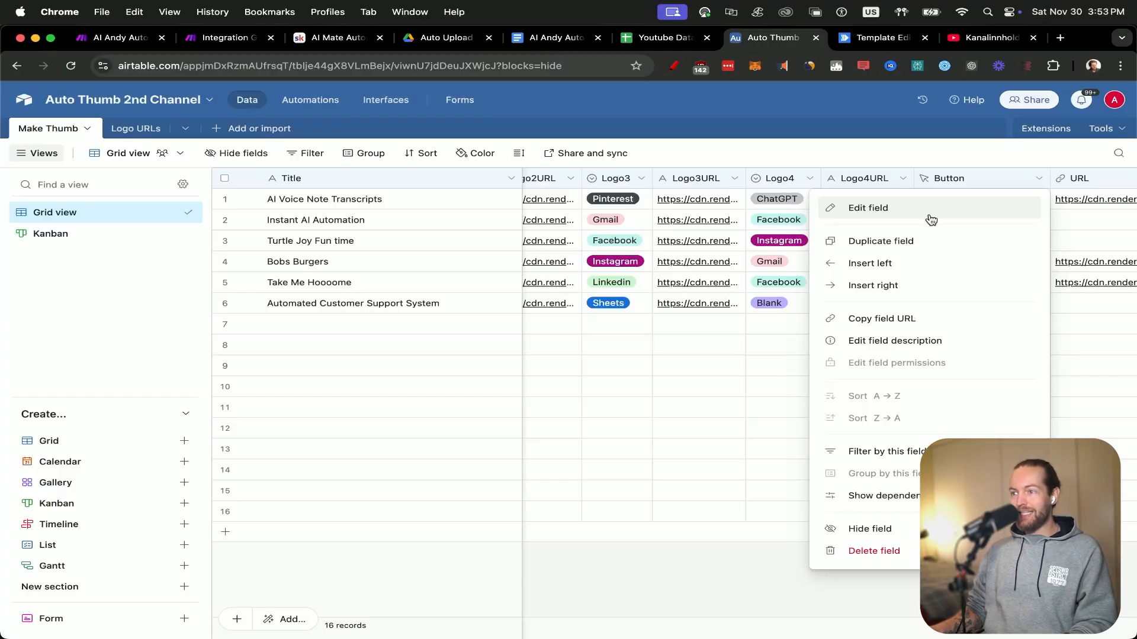
pyautogui.click(929, 215)
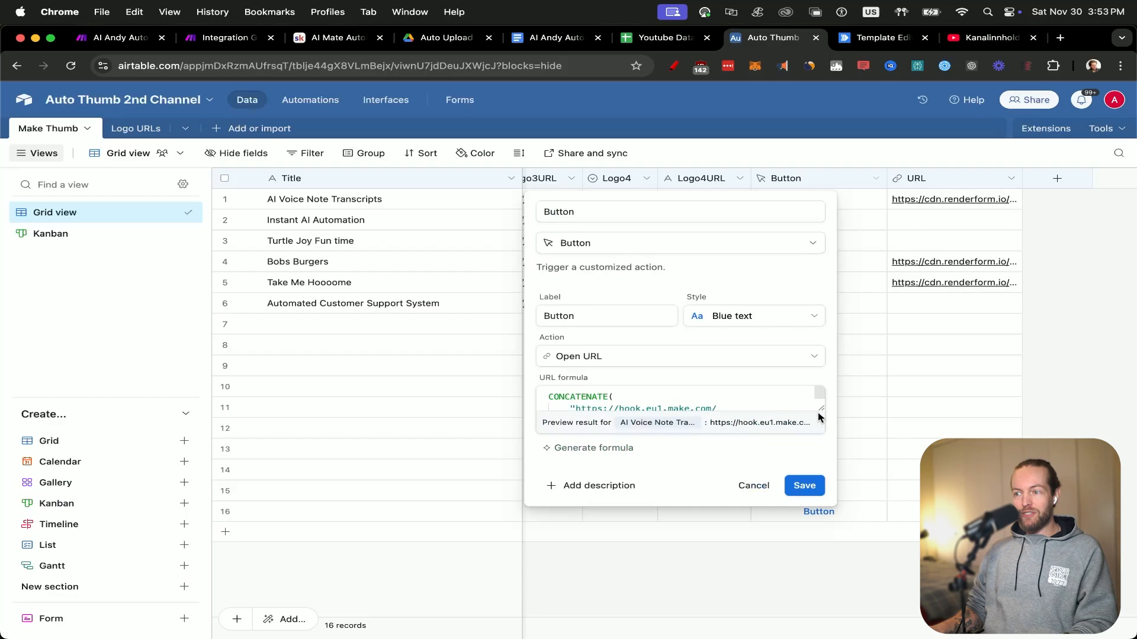
pyautogui.moveTo(821, 409); pyautogui.dragTo(915, 582)
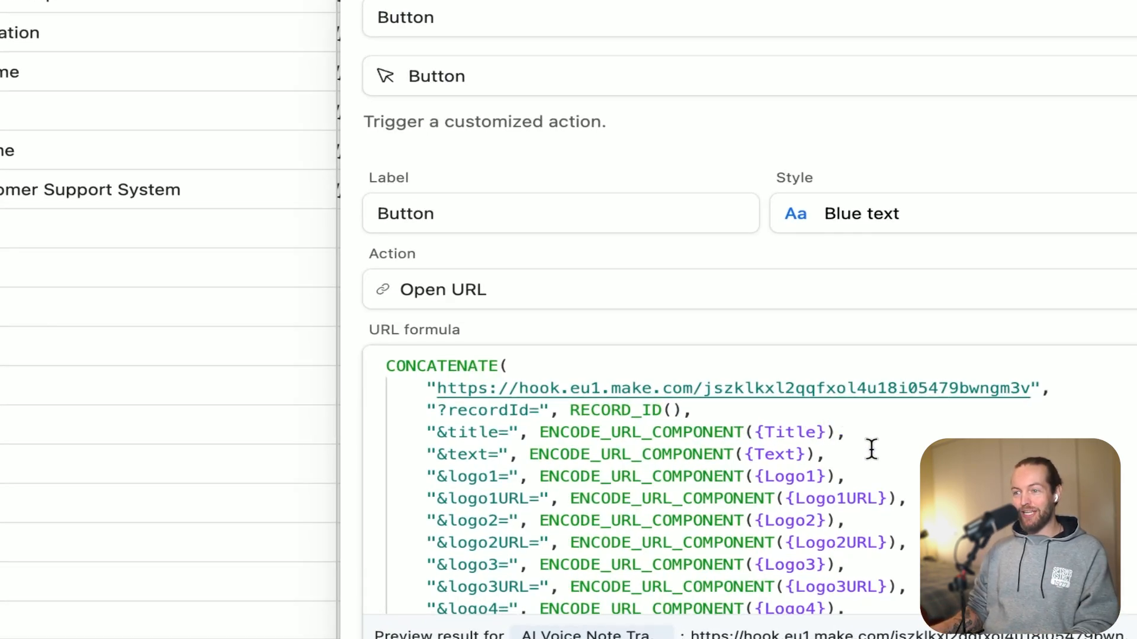
pyautogui.scroll(-2, 871, 449)
pyautogui.scroll(2, 870, 449)
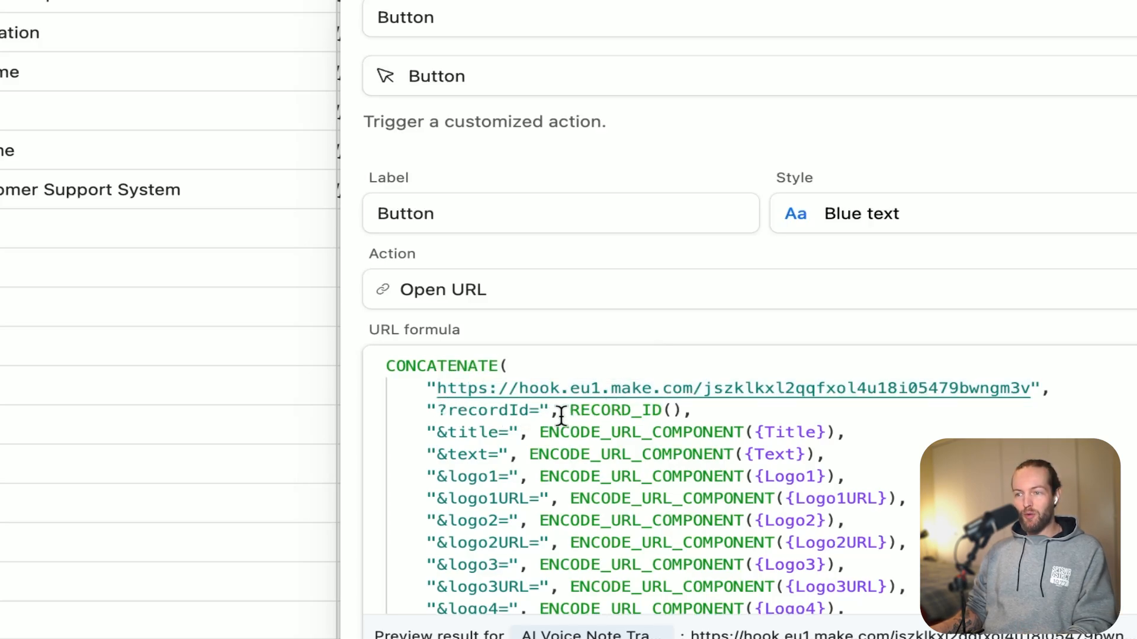
pyautogui.scroll(-3, 565, 474)
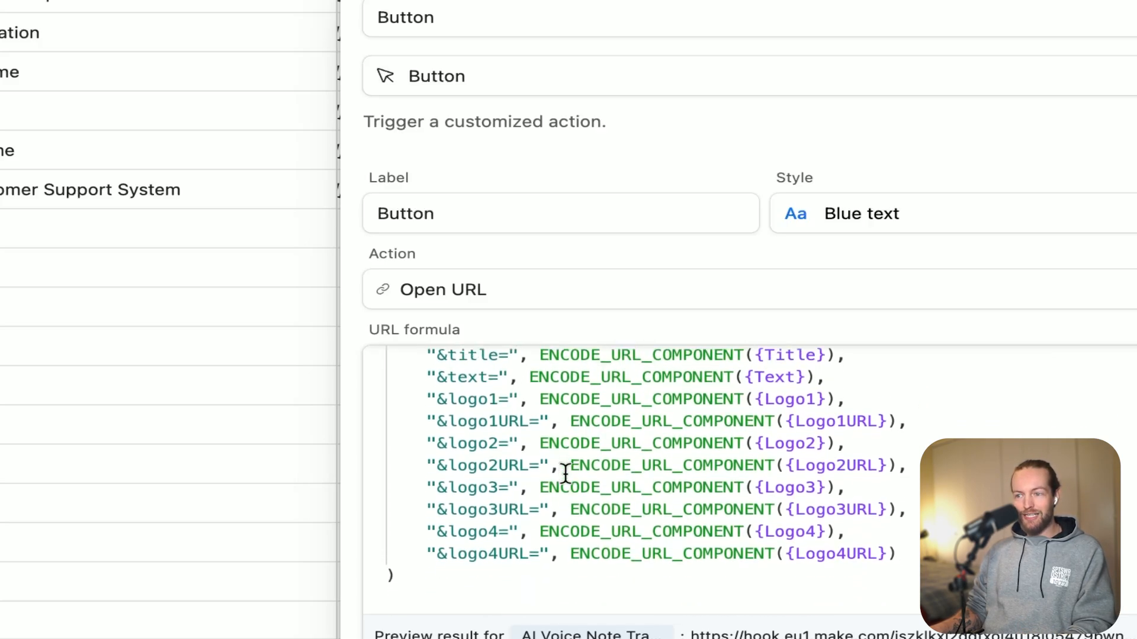
pyautogui.scroll(3, 565, 474)
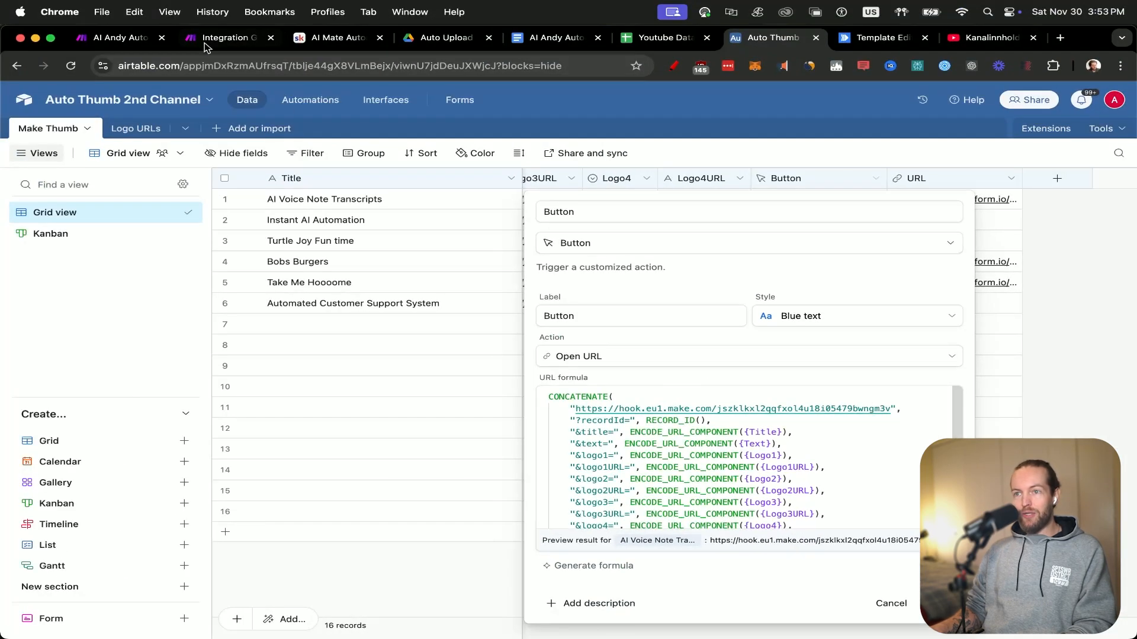
# Add a Webhooks Custom webhook module to the Integration Google Drive scenario in Make and start creating a new webhook for it.
pyautogui.click(231, 38)
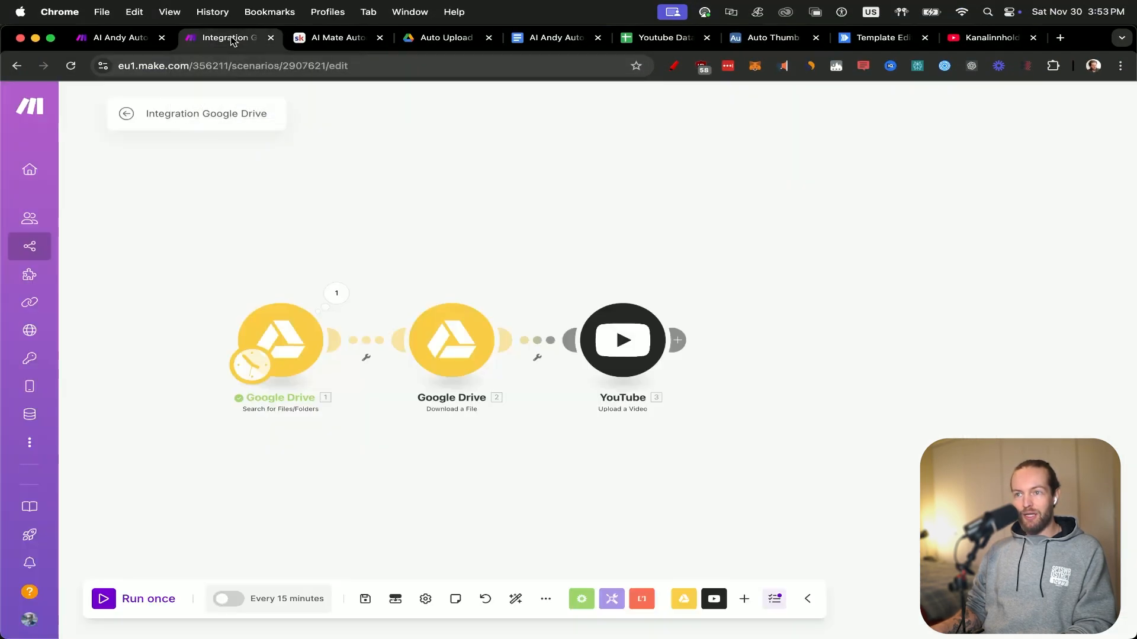
pyautogui.rightClick(126, 342)
pyautogui.click(163, 354)
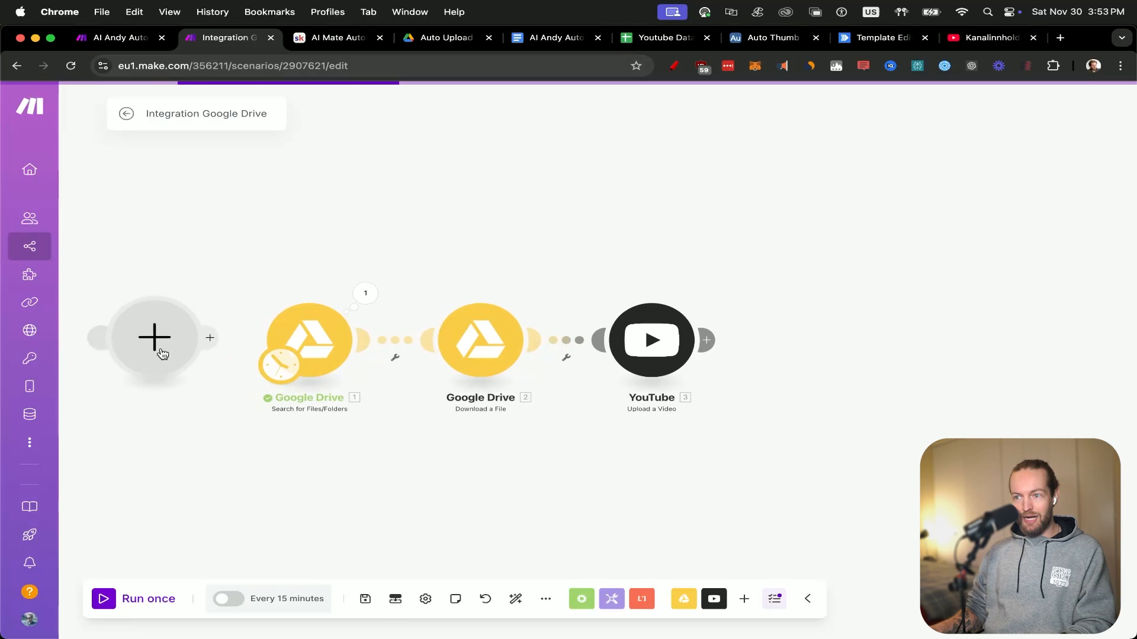
pyautogui.click(161, 351)
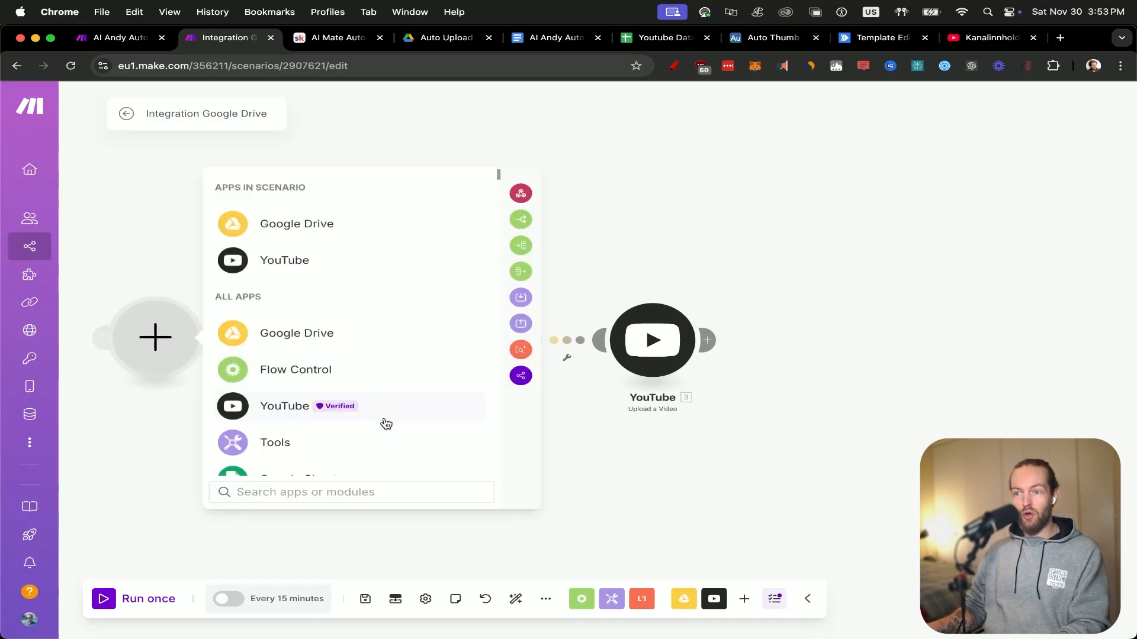
pyautogui.write('W')
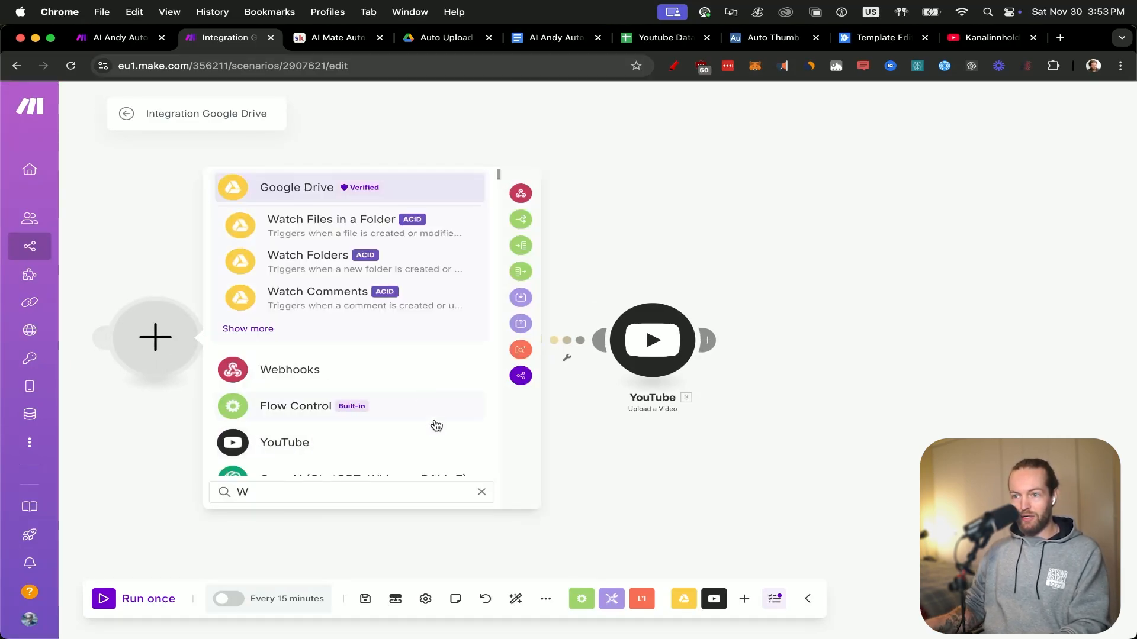
pyautogui.click(452, 373)
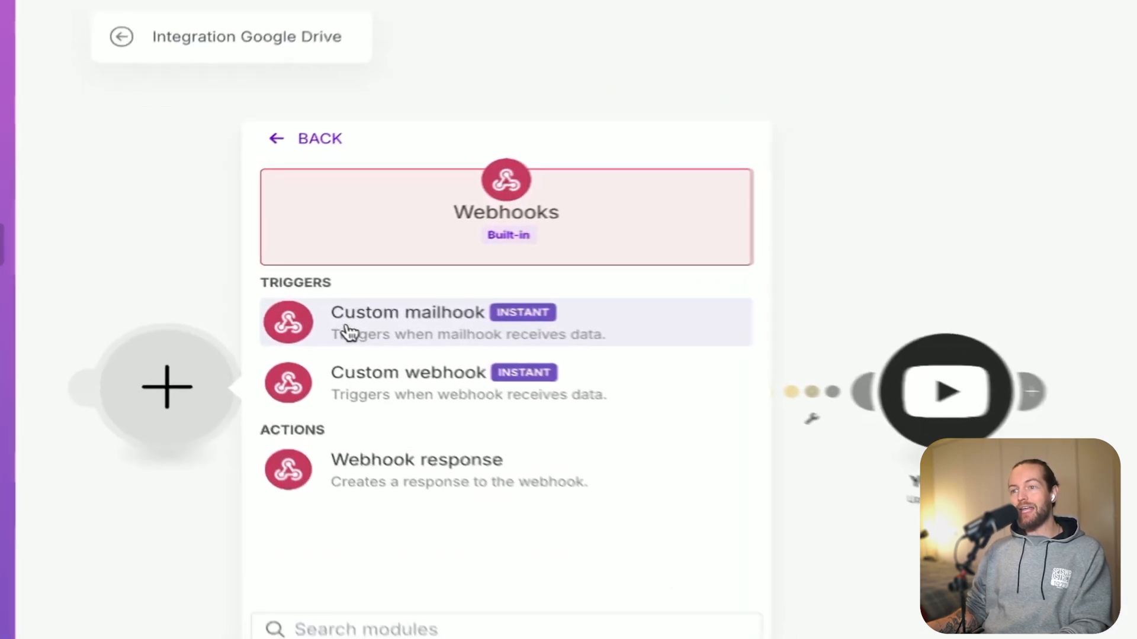
pyautogui.click(482, 413)
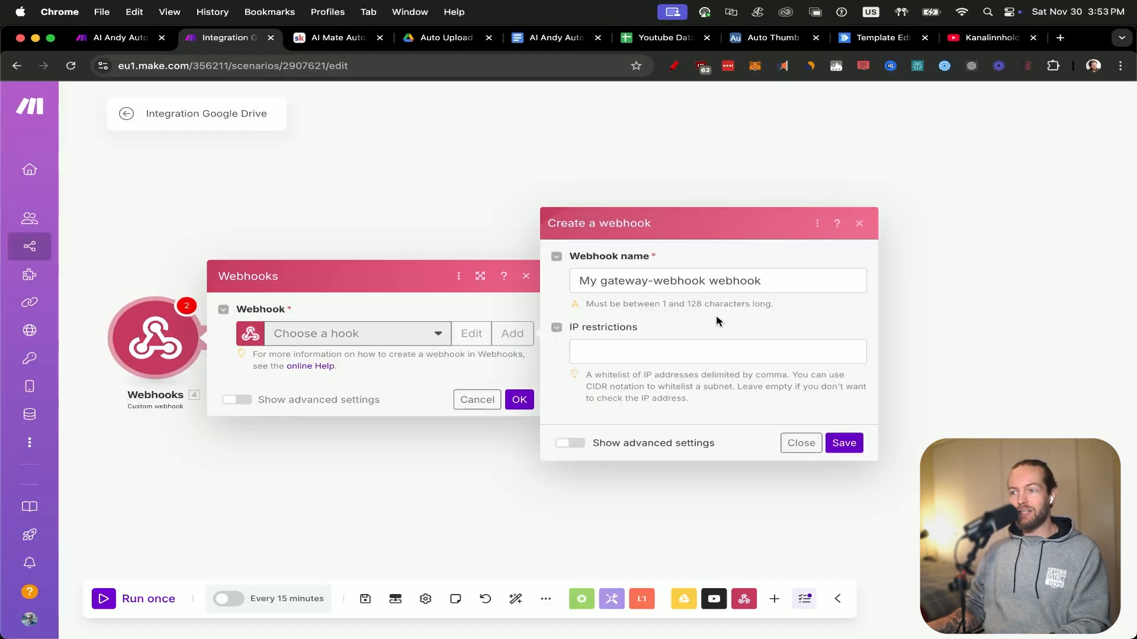
# Create the webhook with the name "Auto Thumb no3" and copy its address.
pyautogui.tripleClick(736, 280)
pyautogui.write('Auto ')
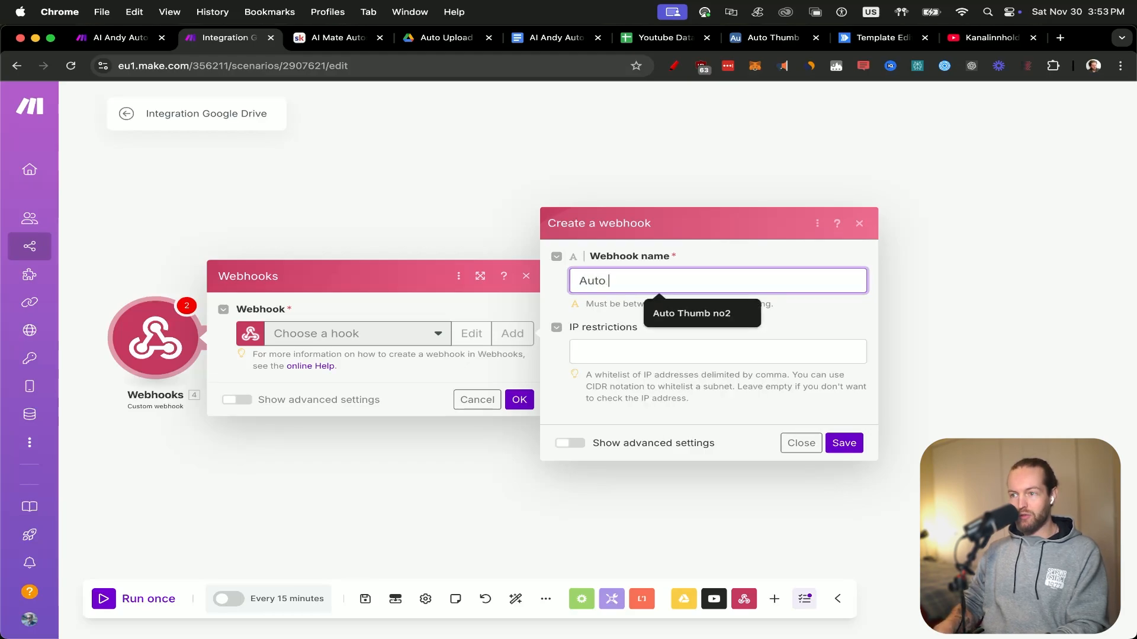
pyautogui.write('Thumb no3')
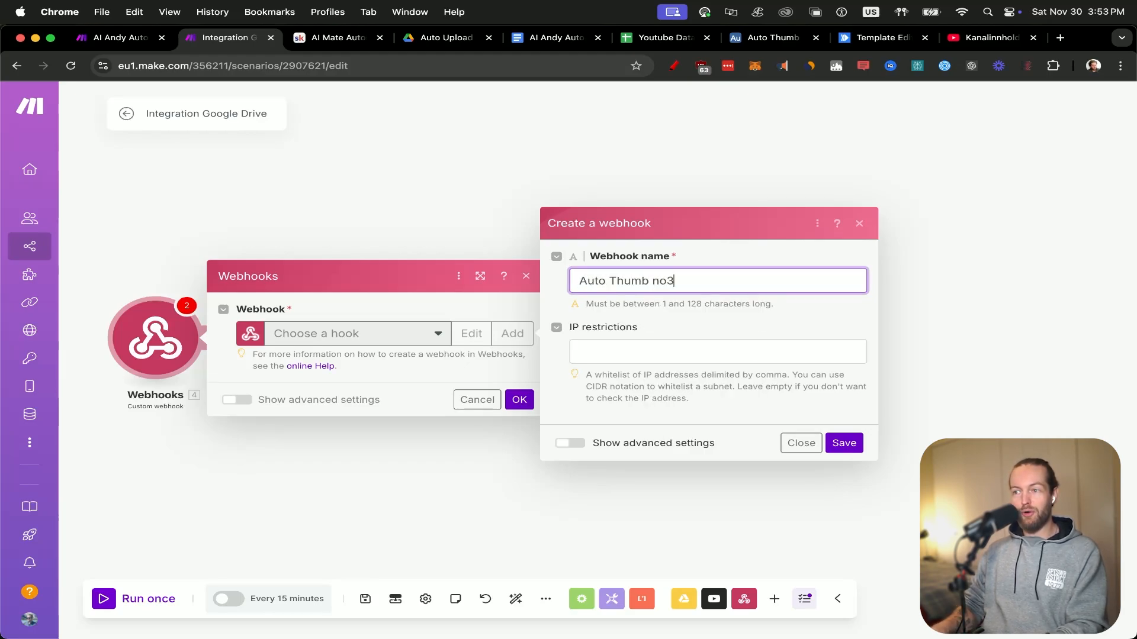
pyautogui.click(845, 444)
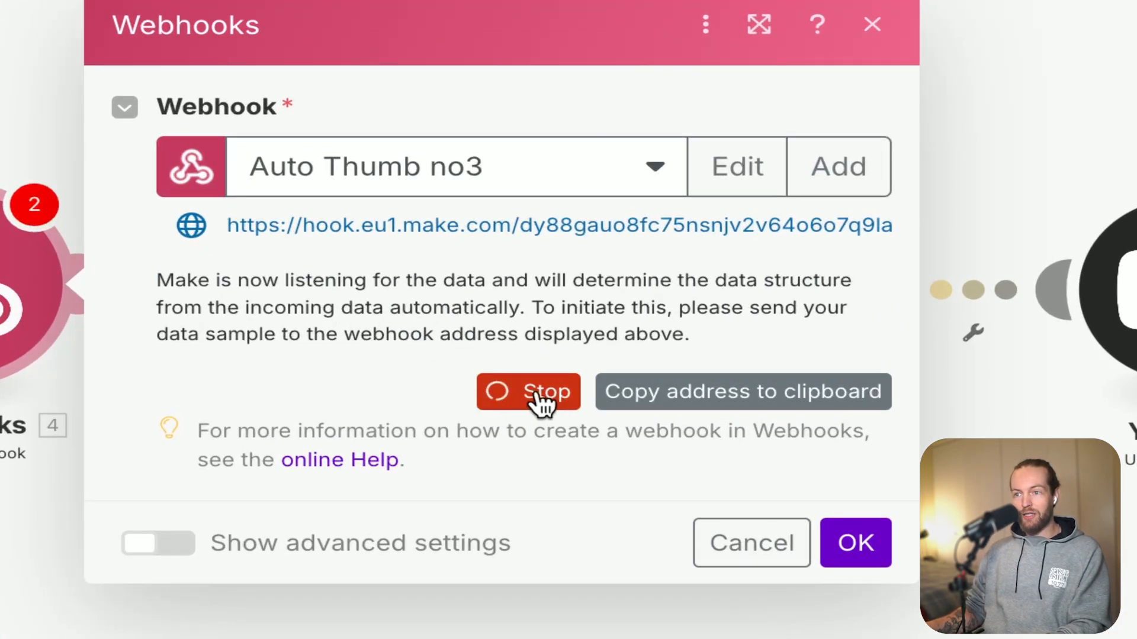
pyautogui.click(675, 393)
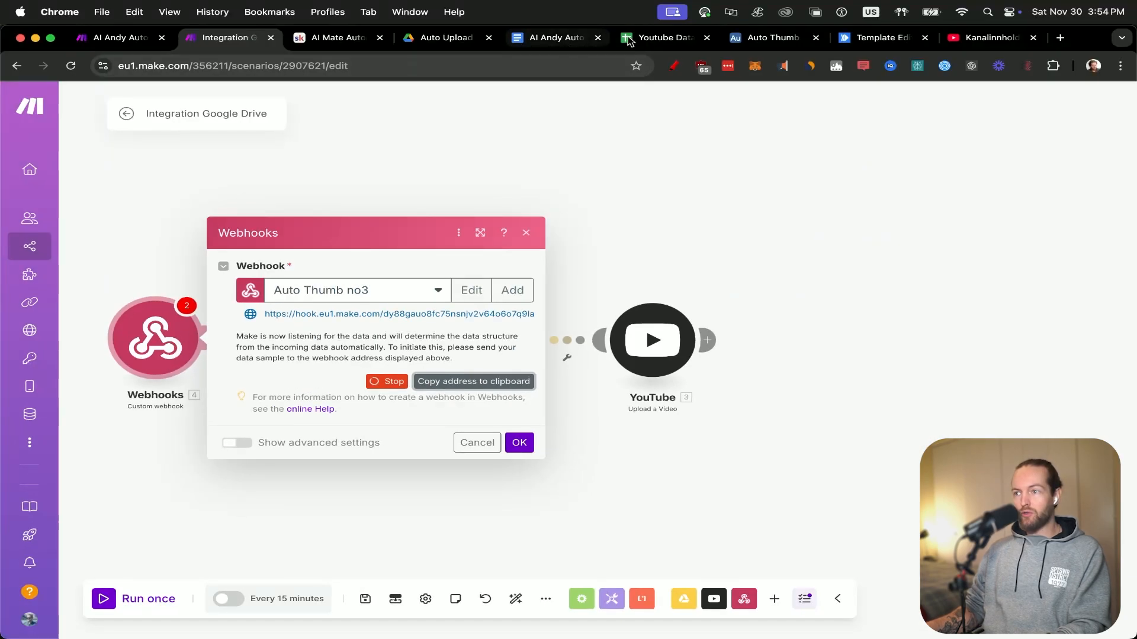
# Replace the webhook address in the URL formula of Airtable's Button field with the copied one and save the field.
pyautogui.click(778, 39)
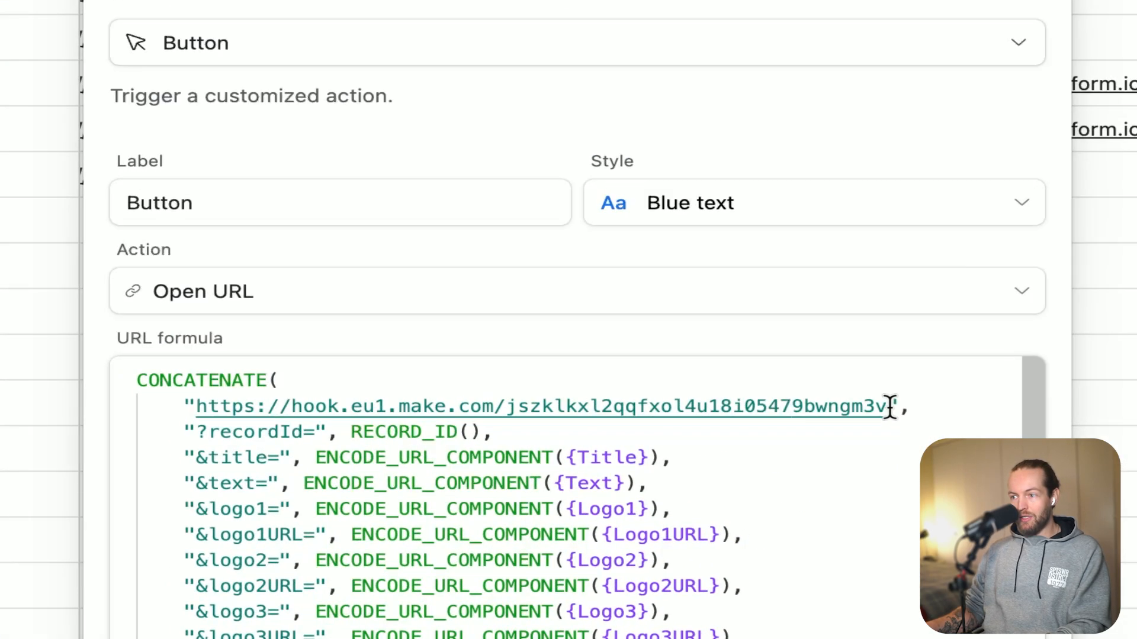
pyautogui.moveTo(890, 409); pyautogui.dragTo(824, 409)
pyautogui.moveTo(741, 409); pyautogui.dragTo(199, 410)
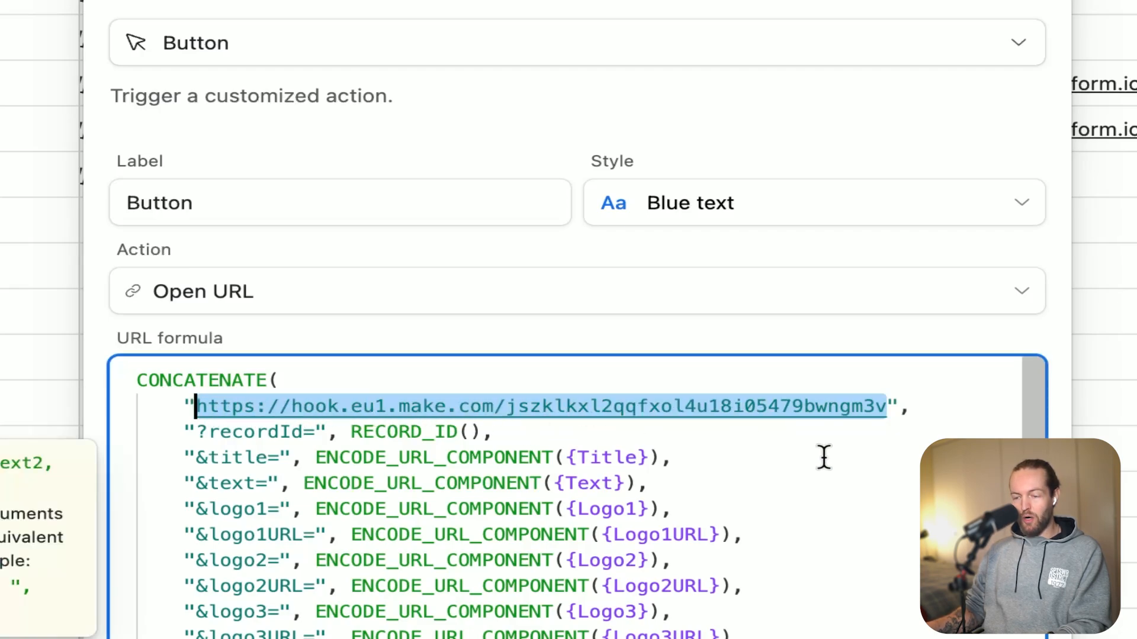
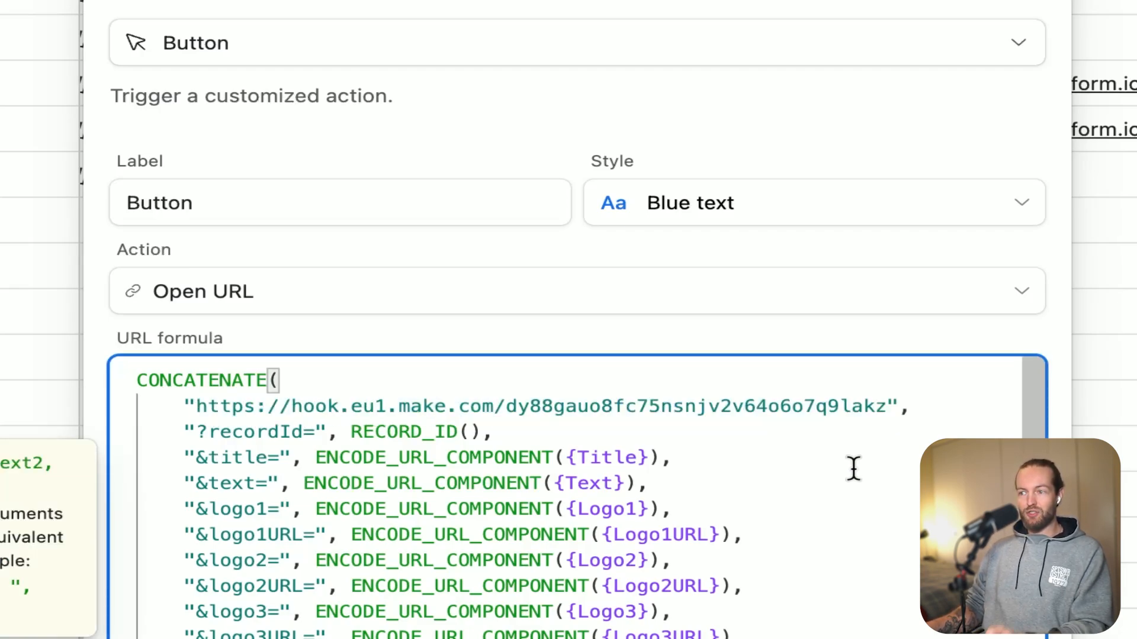
pyautogui.scroll(-2, 882, 515)
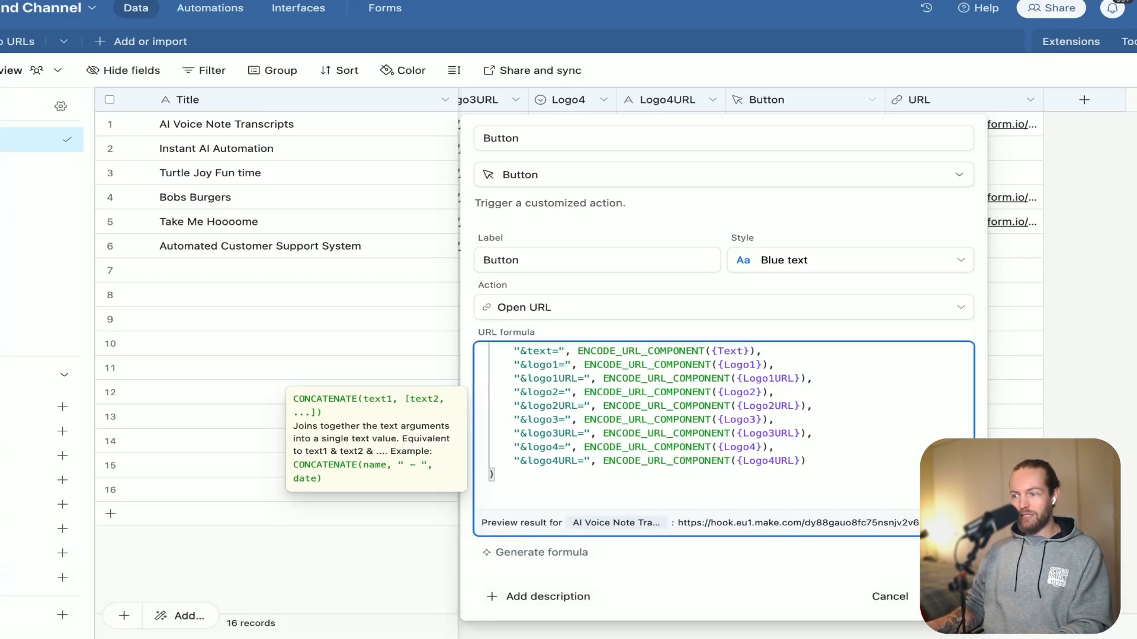
pyautogui.click(948, 597)
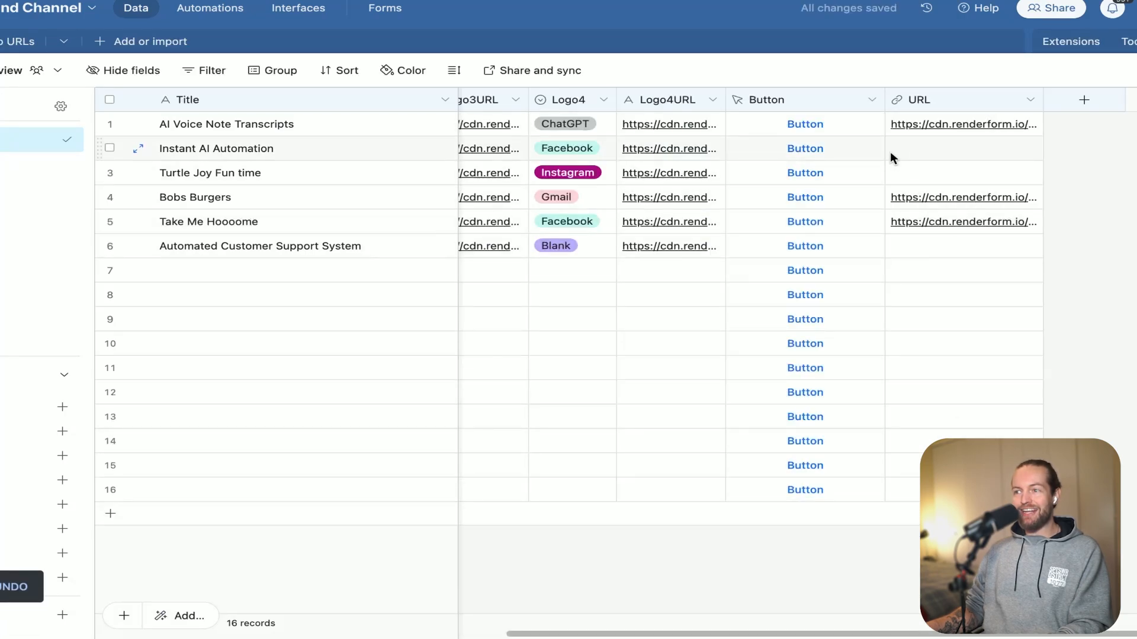
# Trigger the button of the AI Voice Note Transcripts record to send sample data, and accept the webhook module's settings in Make.
pyautogui.click(805, 133)
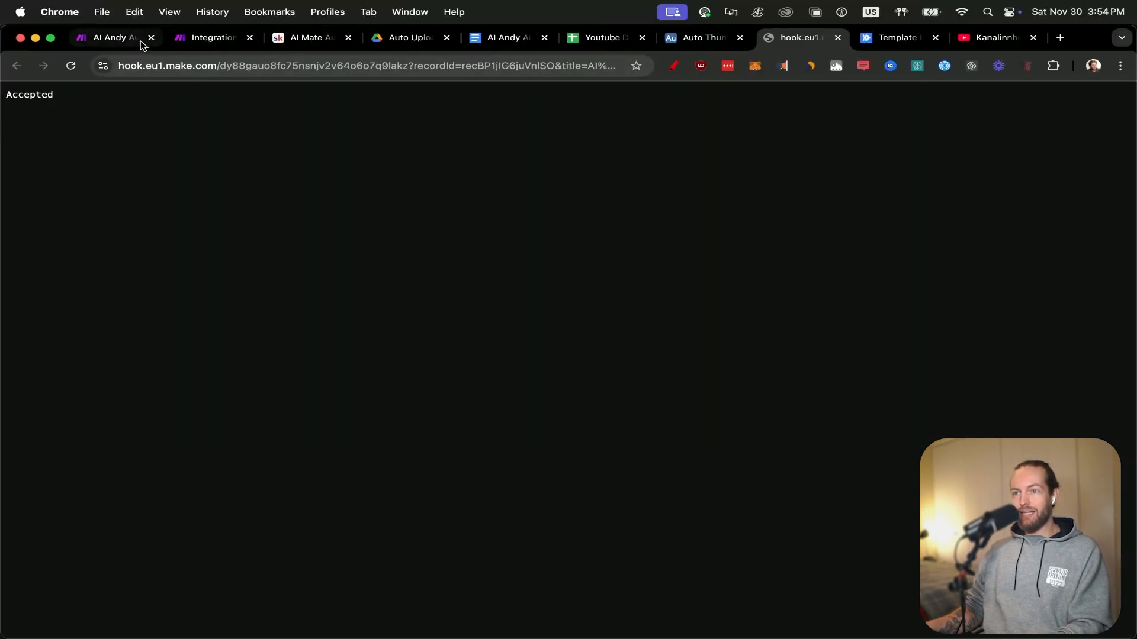
pyautogui.click(129, 40)
pyautogui.click(210, 38)
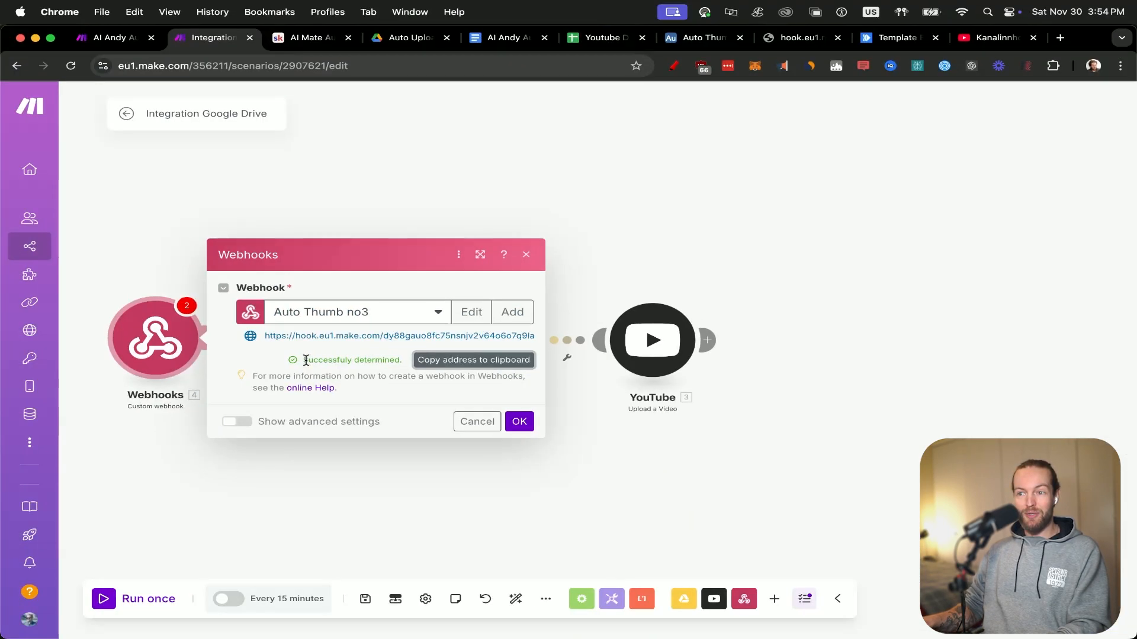
pyautogui.click(520, 422)
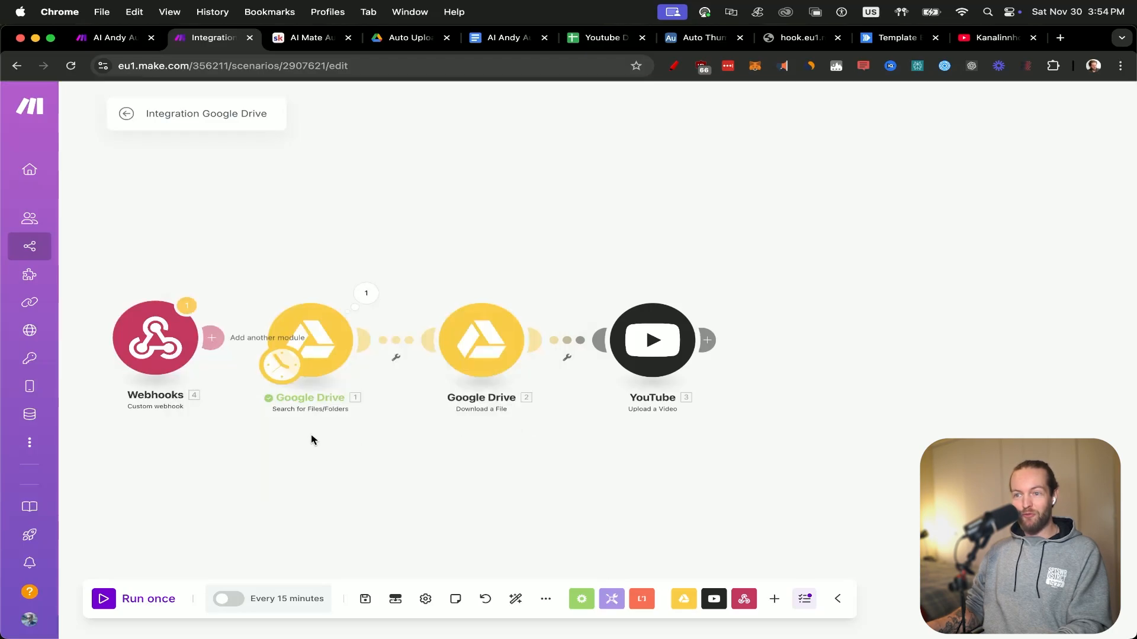
# Make the Custom webhook module the scenario's trigger and connect it to the Google Drive Search for Files/Folders module.
pyautogui.moveTo(333, 328); pyautogui.dragTo(426, 327)
pyautogui.moveTo(302, 324); pyautogui.dragTo(235, 336)
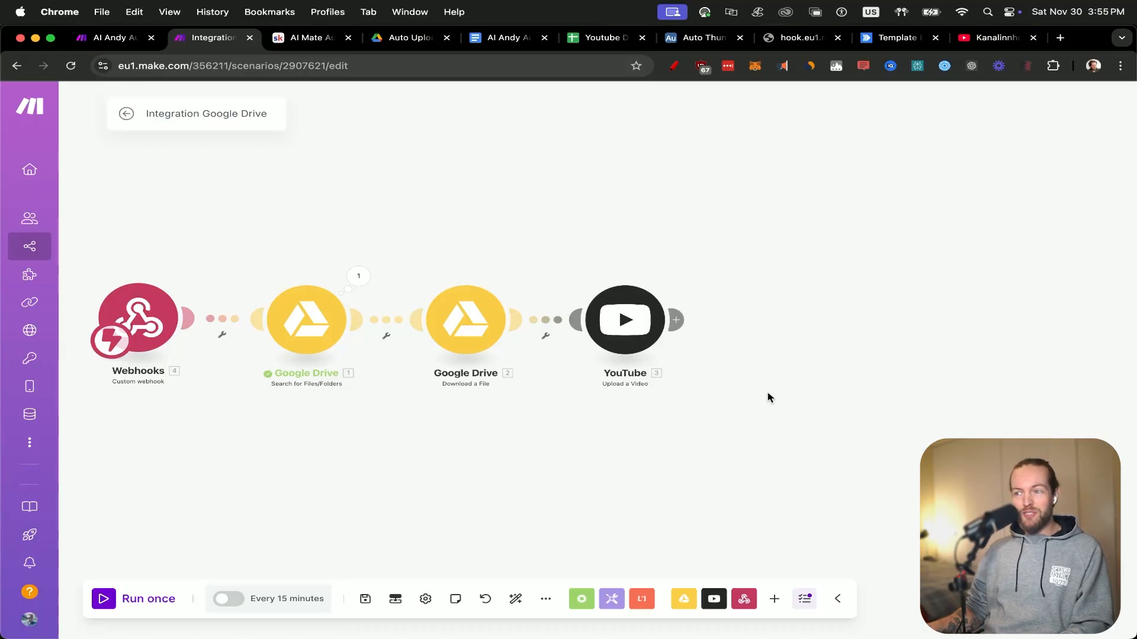
# Add a RenderForm Render an Image module after the YouTube Upload a Video module.
pyautogui.scroll(3, 768, 399)
pyautogui.click(604, 301)
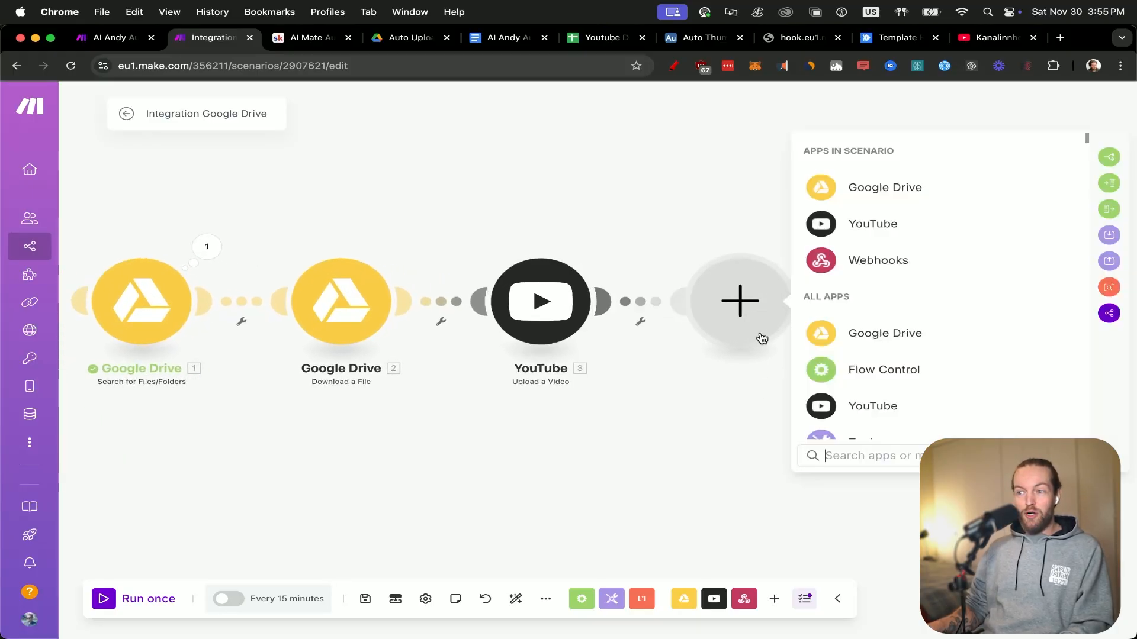
pyautogui.write('ren')
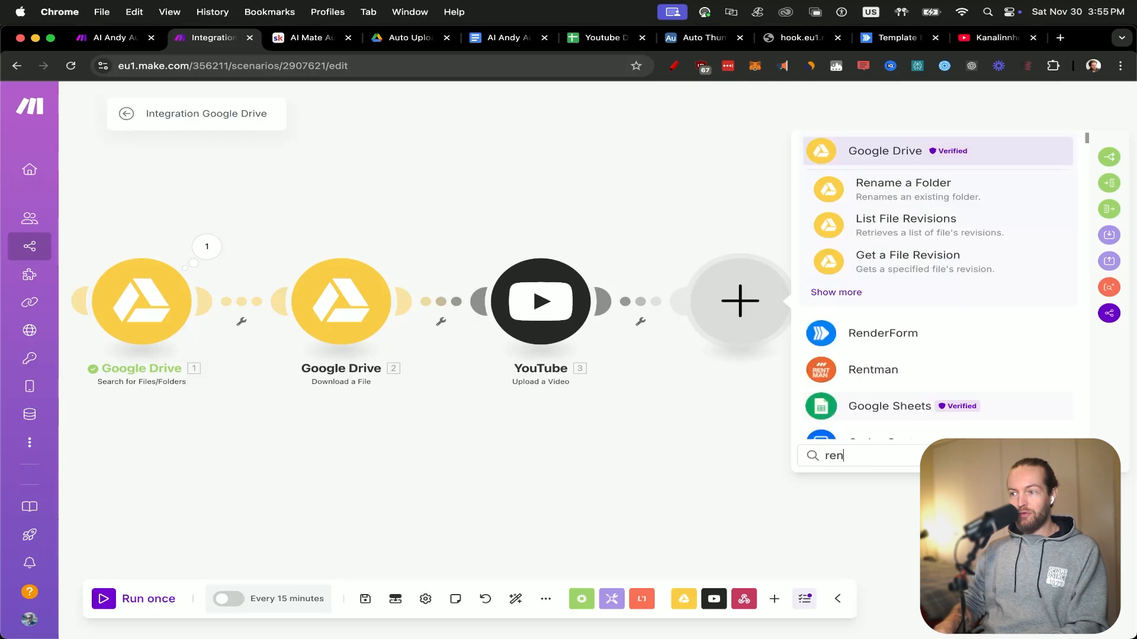
pyautogui.click(934, 339)
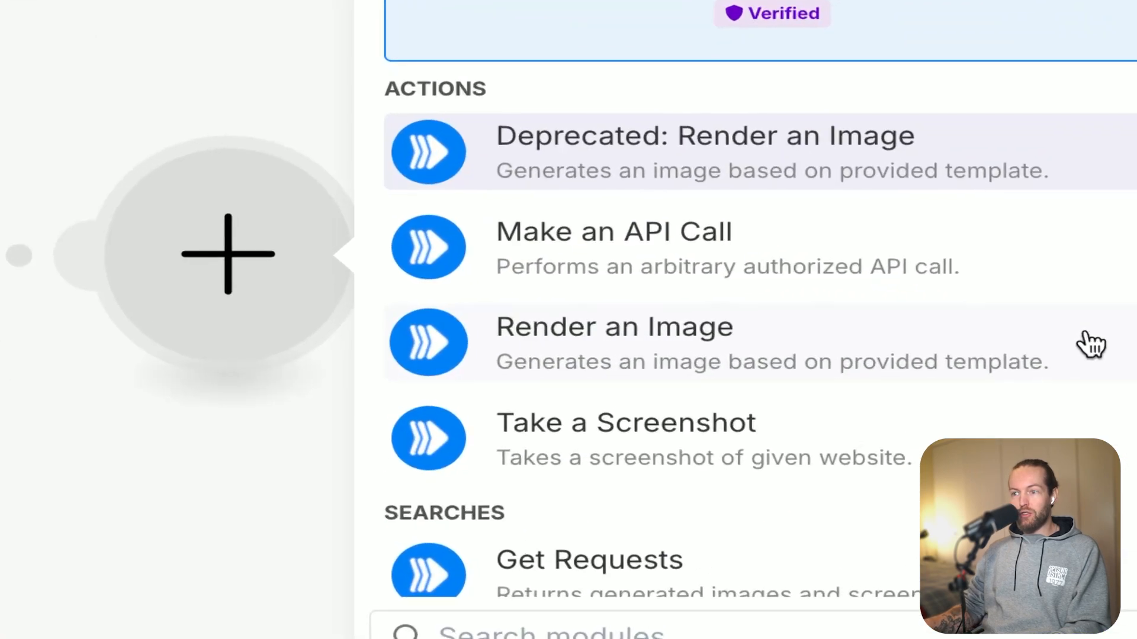
pyautogui.click(987, 345)
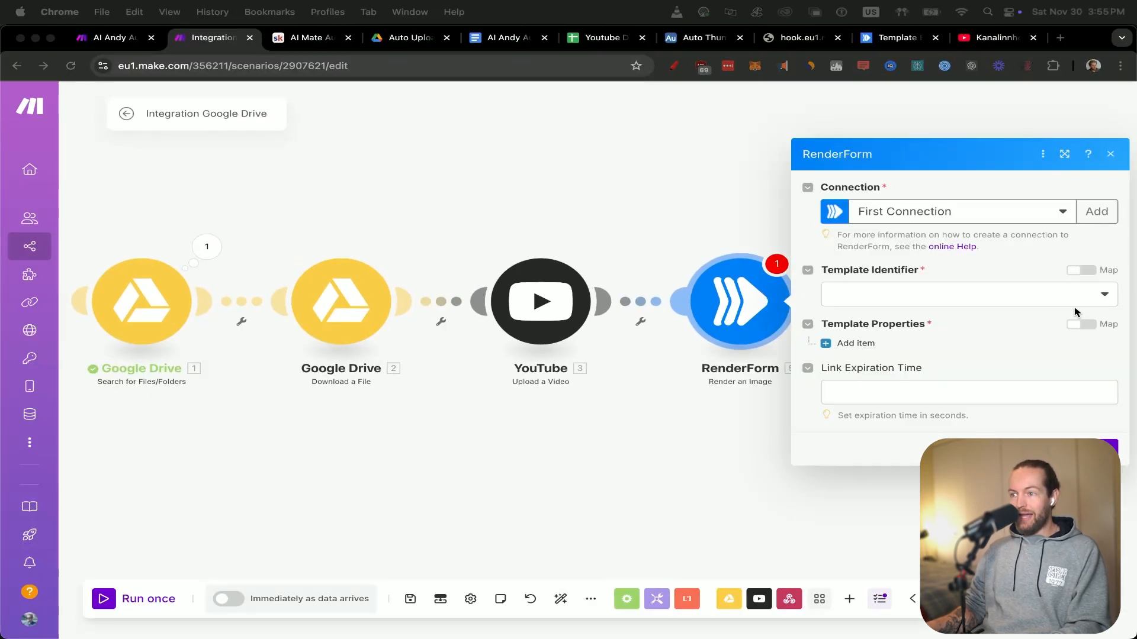
# Choose AI Thumb Blue as the RenderForm module's template identifier and add a first template property item.
pyautogui.click(1102, 303)
pyautogui.click(1102, 302)
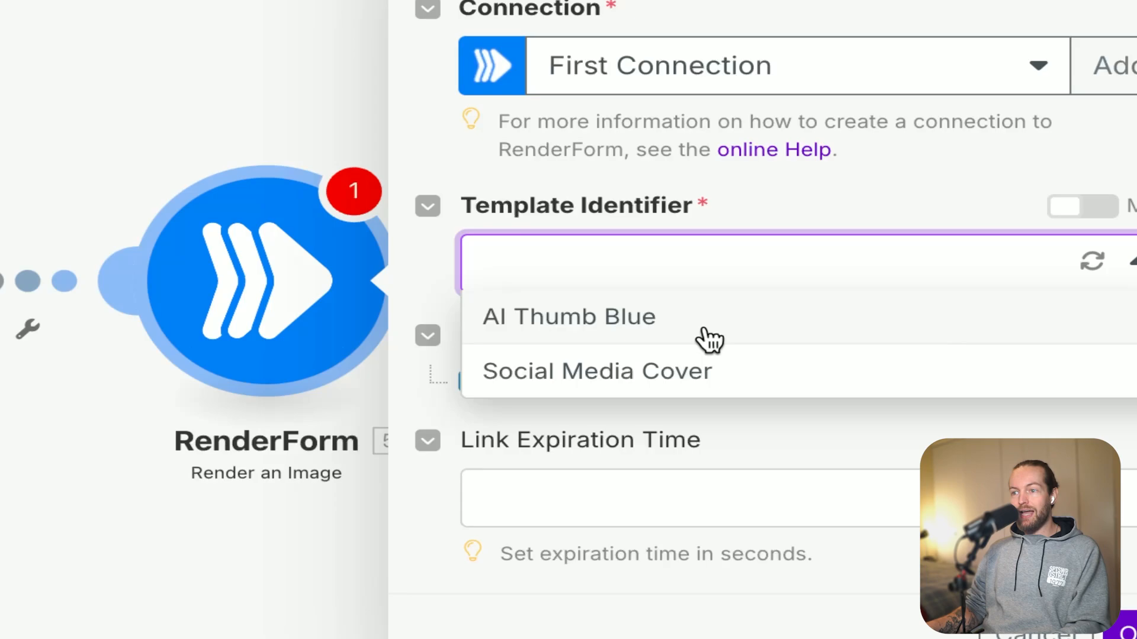
pyautogui.click(736, 328)
pyautogui.click(577, 382)
pyautogui.scroll(-2, 825, 415)
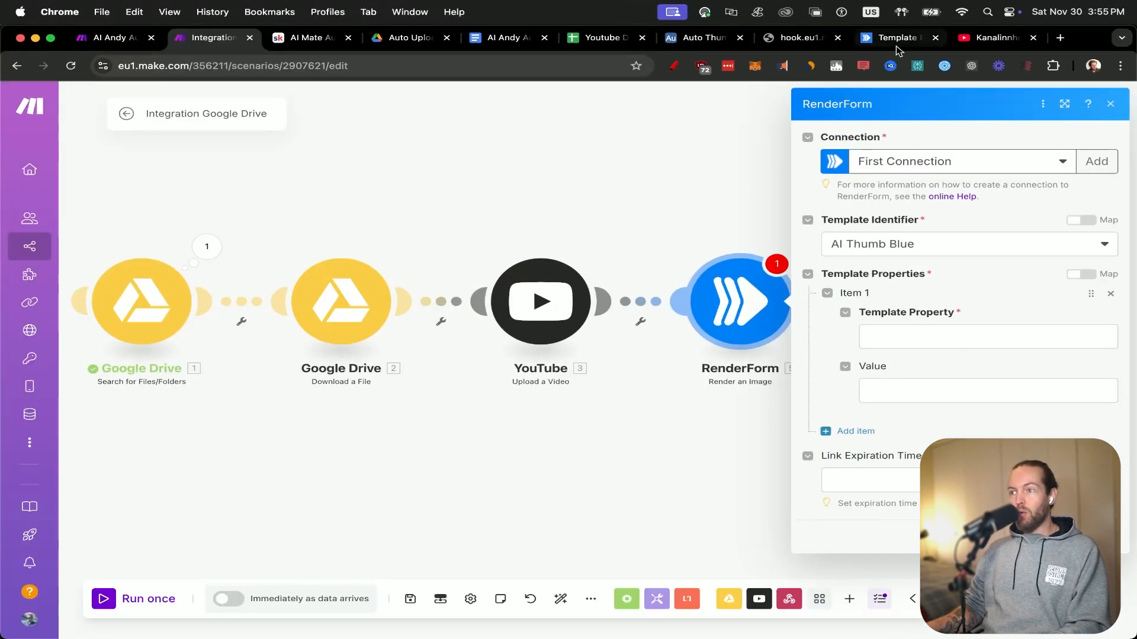
# Switch to the RenderForm template editor and preview the template to examine the property names of its logo, title and image components.
pyautogui.click(900, 41)
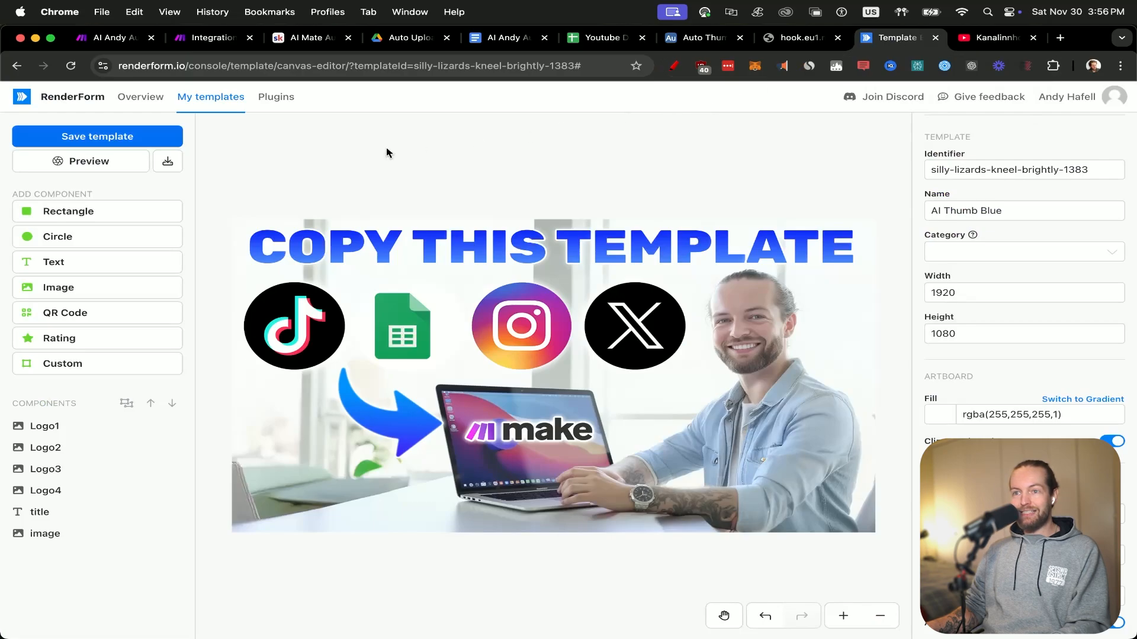
pyautogui.click(65, 163)
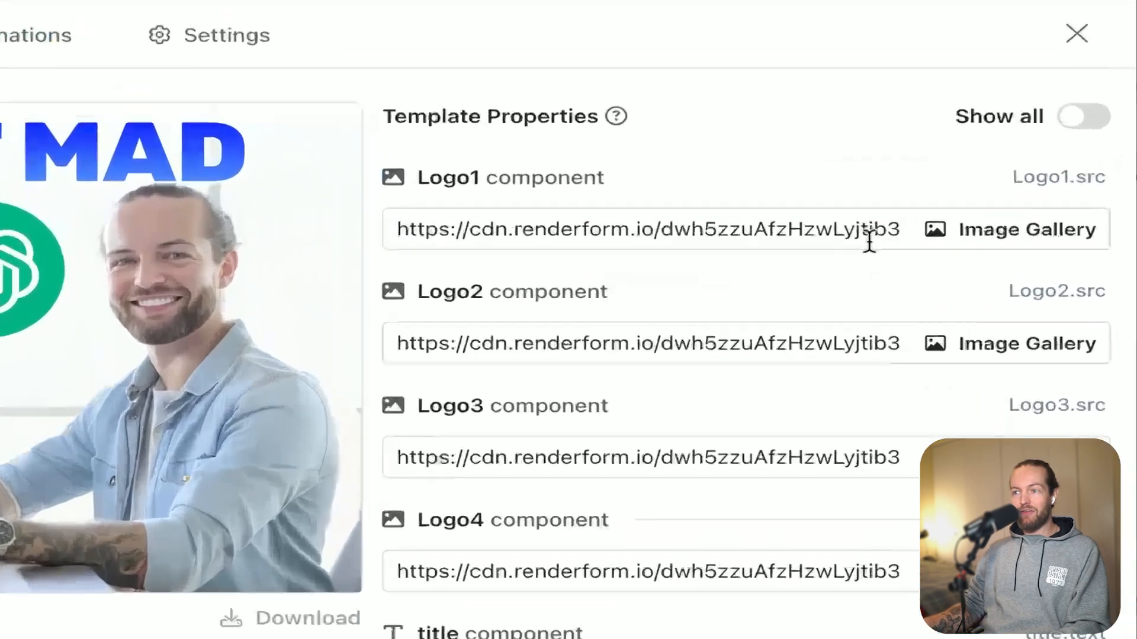
pyautogui.scroll(-4, 841, 502)
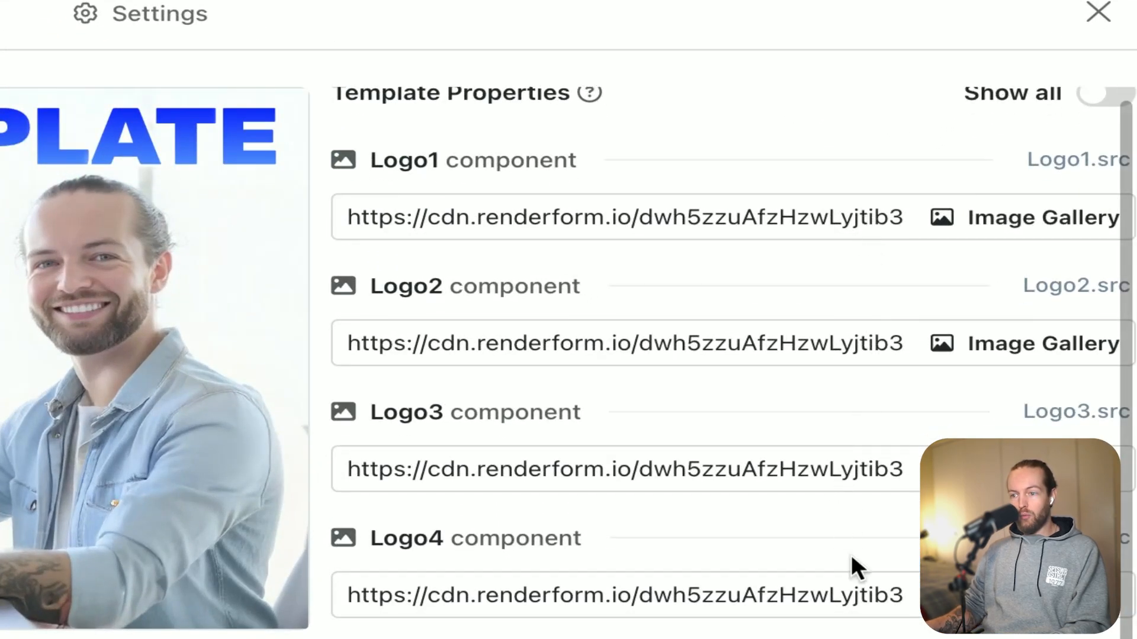
pyautogui.scroll(-1, 627, 556)
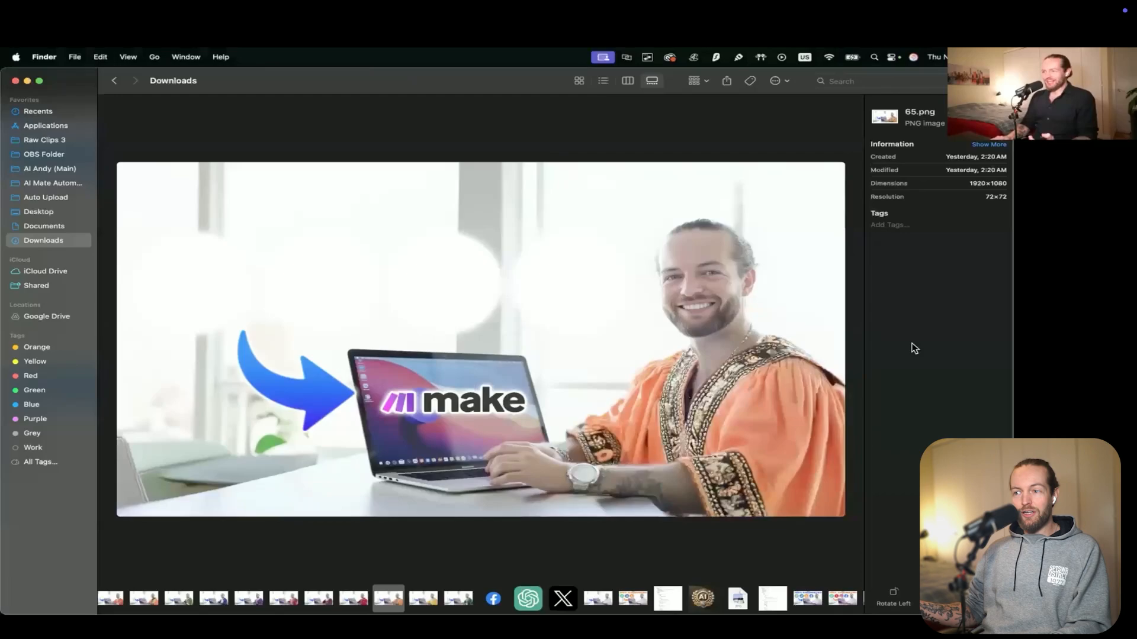
# Browse the thumbnail background images with different outfits in Finder's Downloads folder.
pyautogui.press('Left')
pyautogui.press('Left')
pyautogui.press('Left')
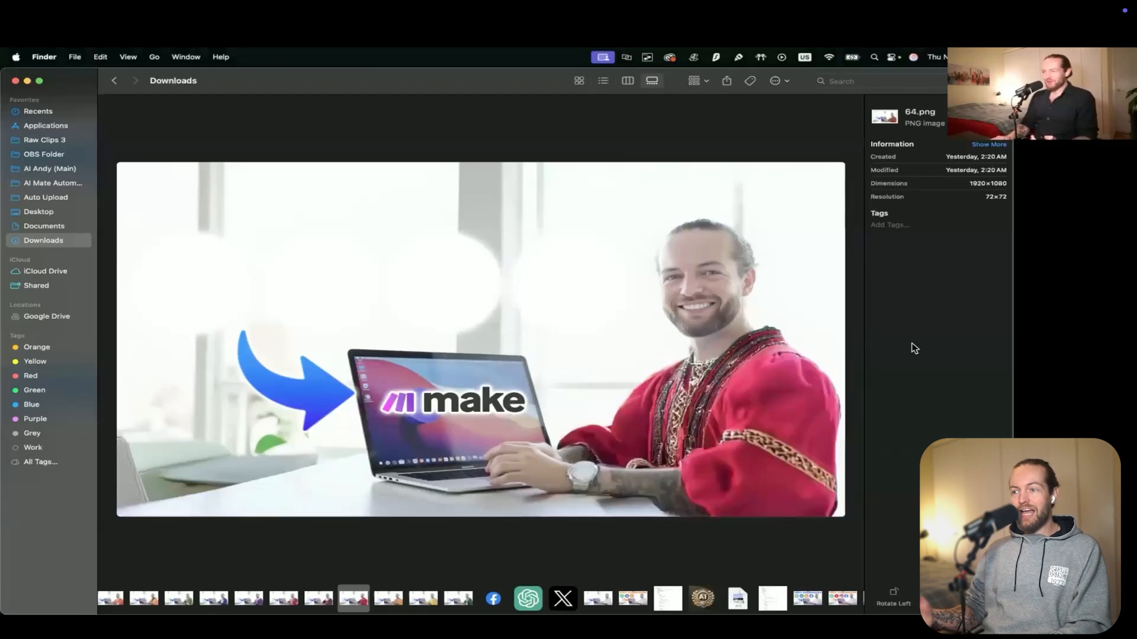
pyautogui.press('Left')
pyautogui.press('Left')
pyautogui.press('Left')
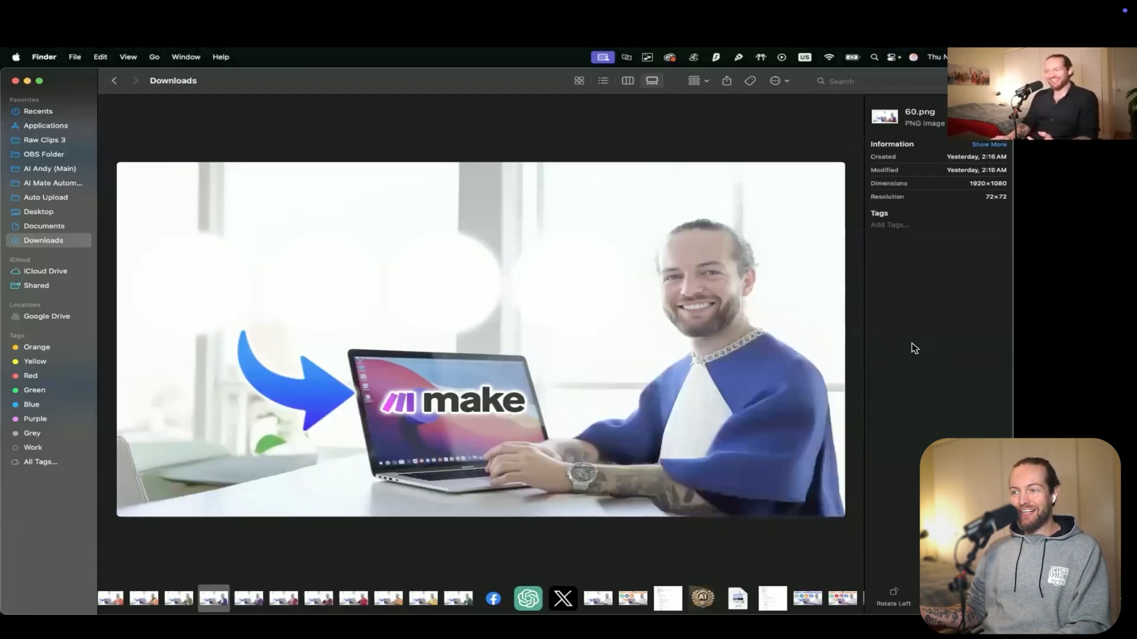
pyautogui.press('Left')
pyautogui.press('Left')
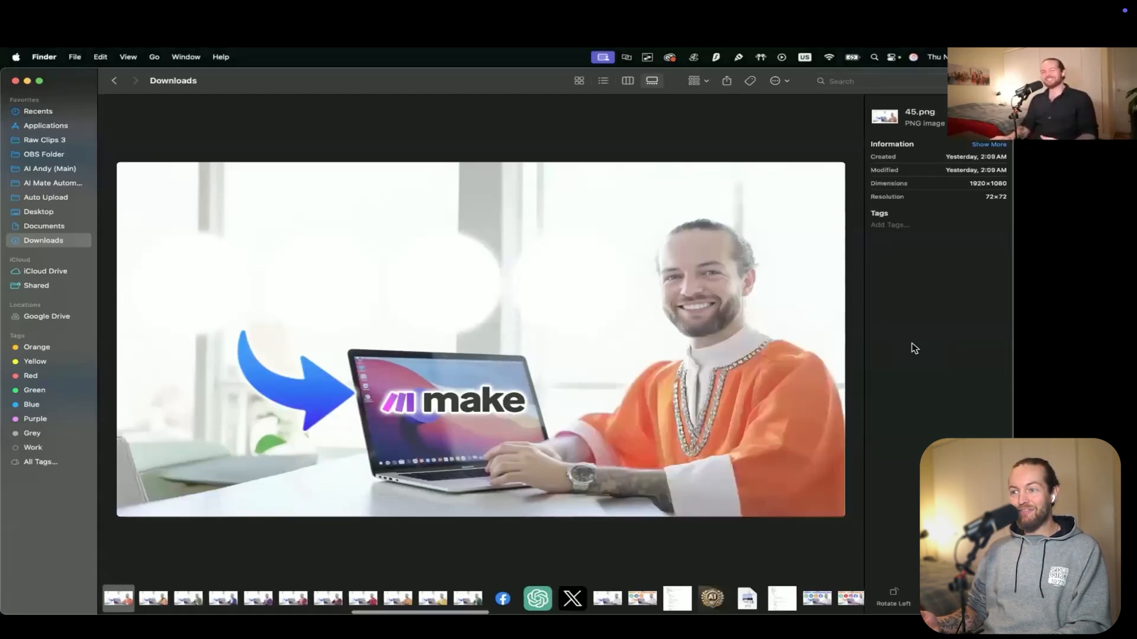
pyautogui.press('Left')
pyautogui.press('Left')
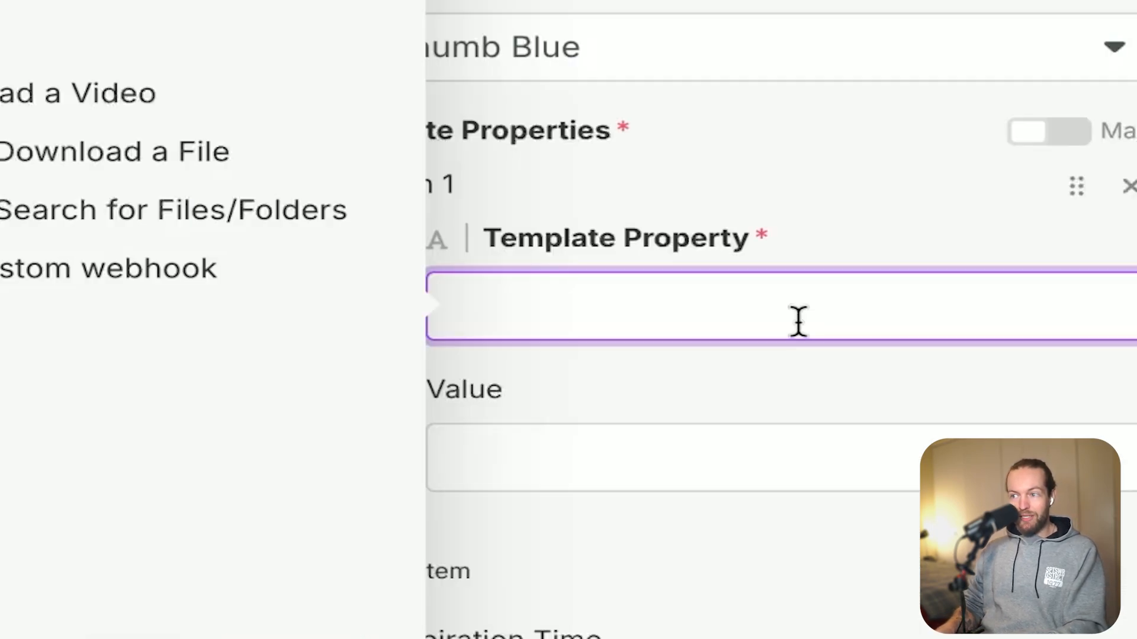
# Set the first template property to title.text with the webhook's text field as its value.
pyautogui.write('title.text')
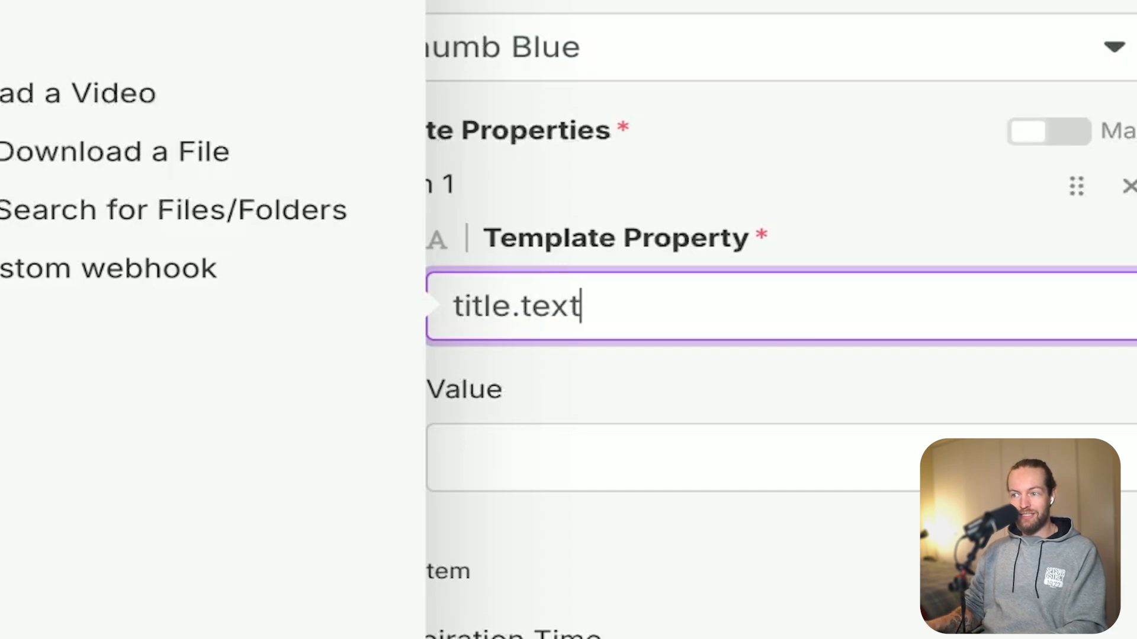
pyautogui.press('Tab')
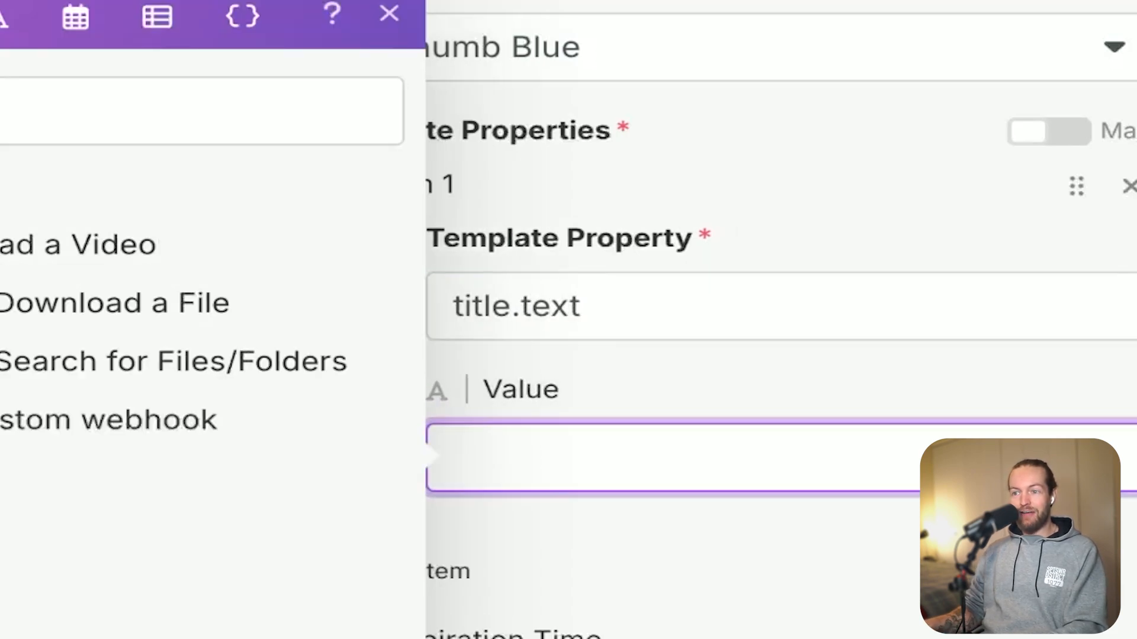
pyautogui.click(255, 345)
pyautogui.click(177, 477)
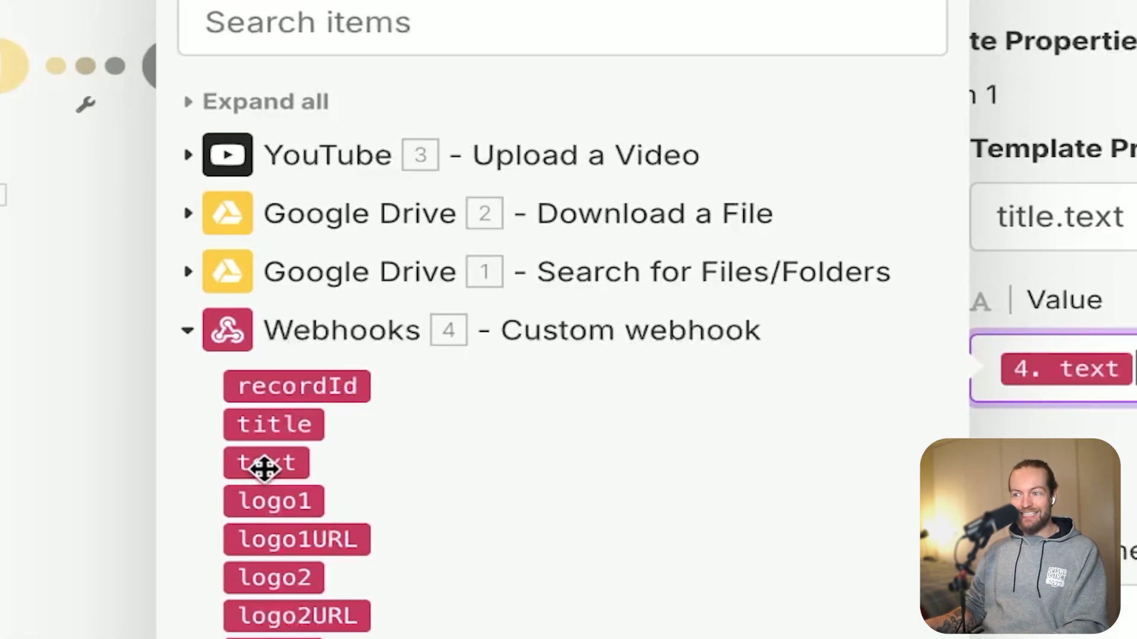
pyautogui.click(1007, 478)
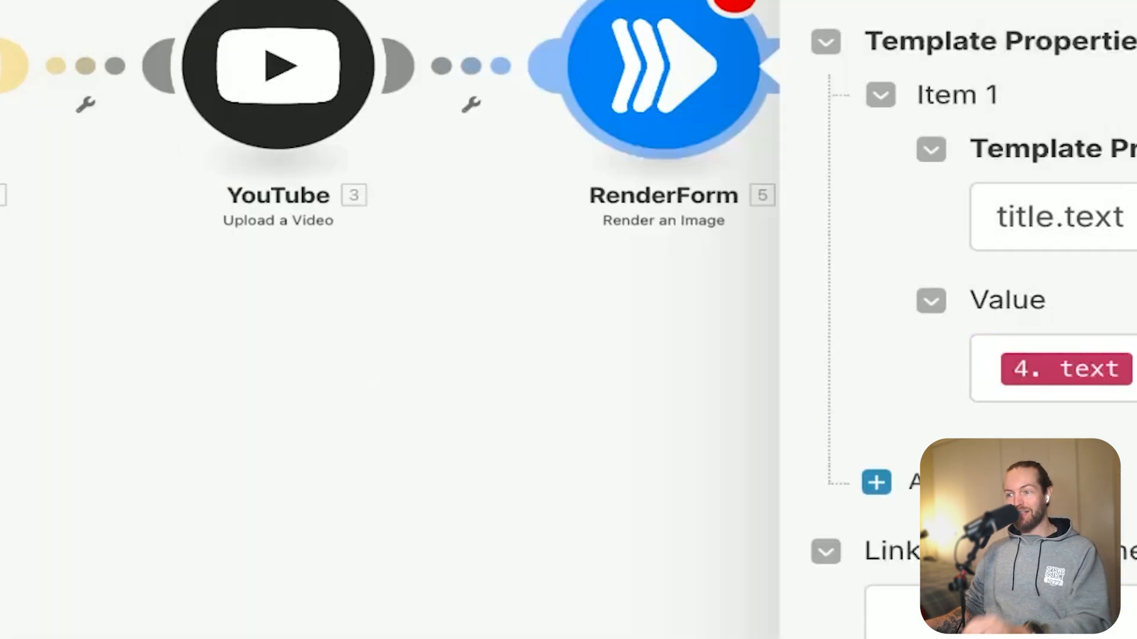
# Add a second template property Logo1.src, checking its name in the RenderForm preview, and map the webhook's logo1URL as its value.
pyautogui.click(1008, 481)
pyautogui.scroll(-2, 876, 441)
pyautogui.click(866, 434)
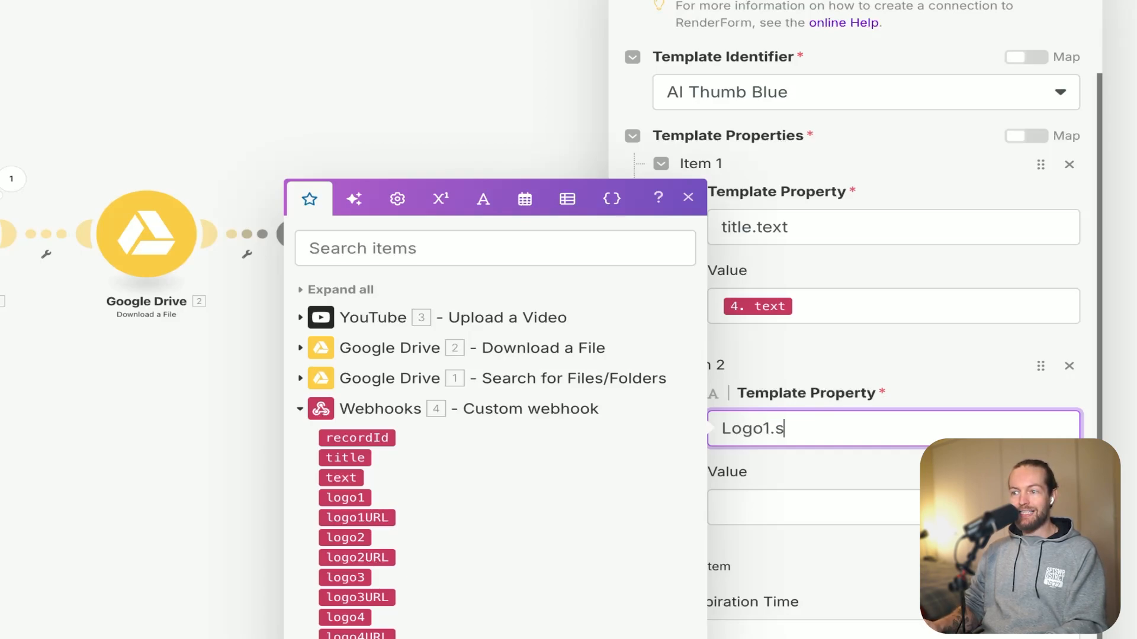
pyautogui.click(926, 367)
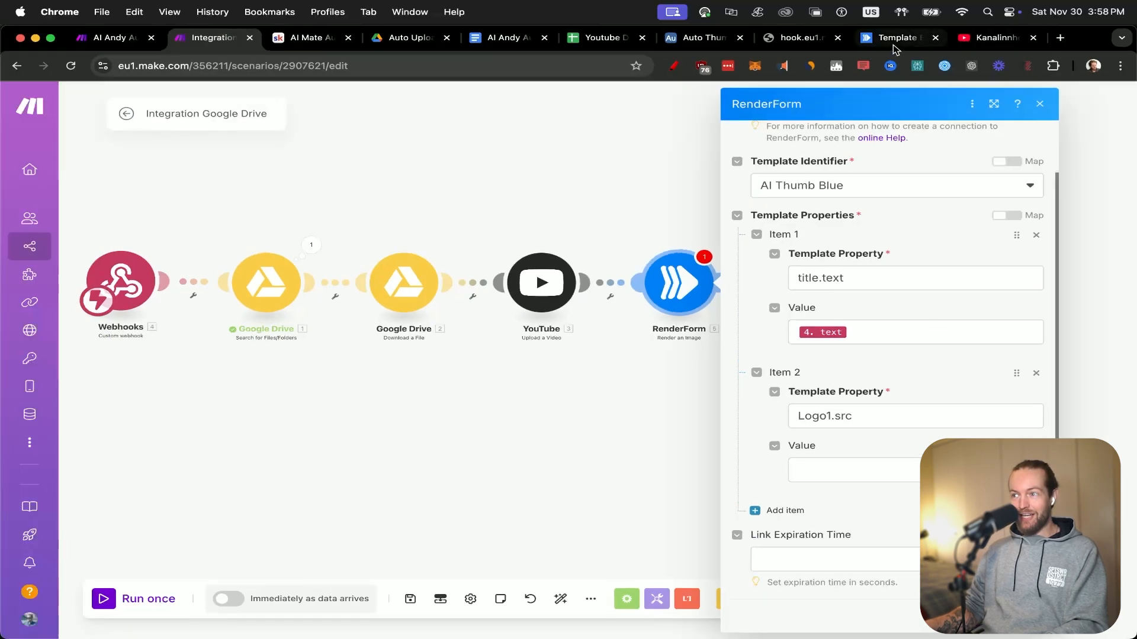
pyautogui.click(892, 45)
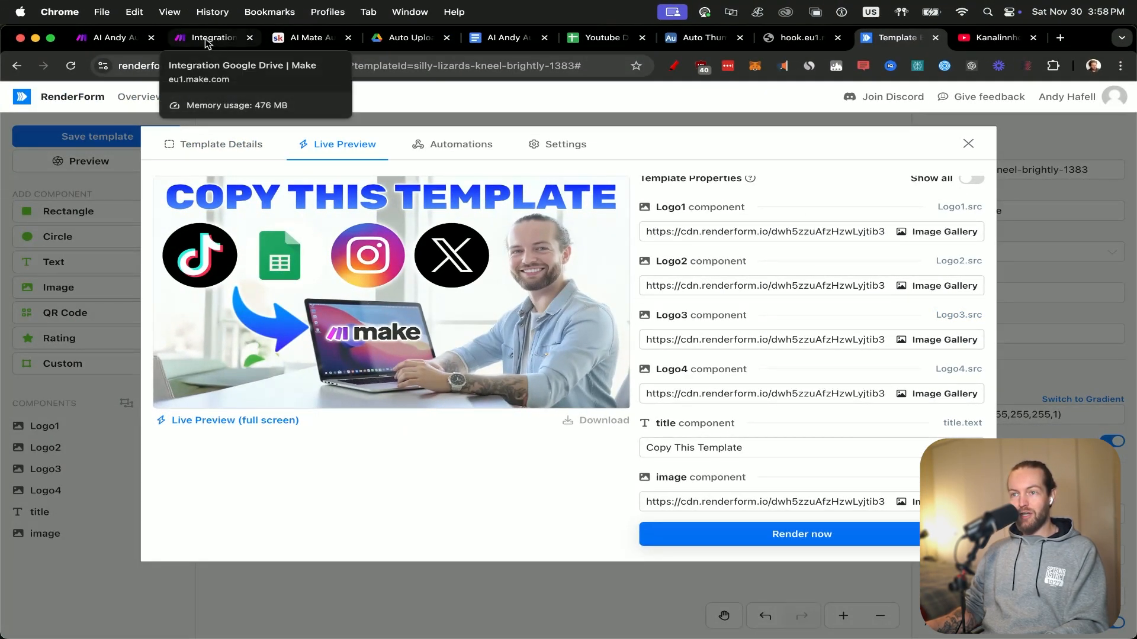
pyautogui.click(206, 41)
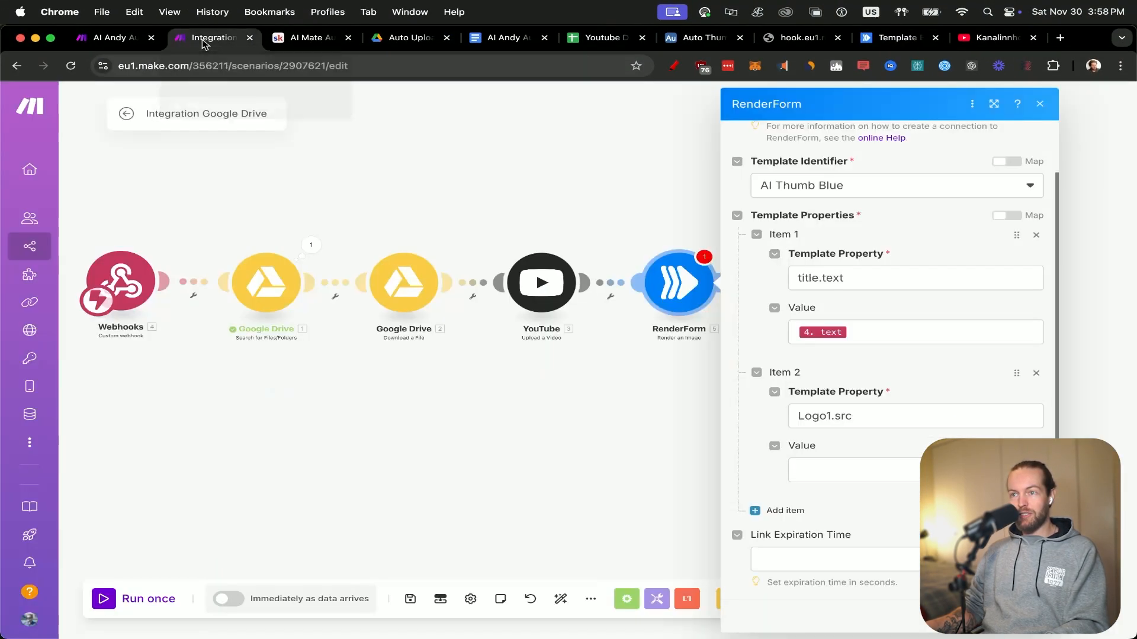
pyautogui.click(870, 469)
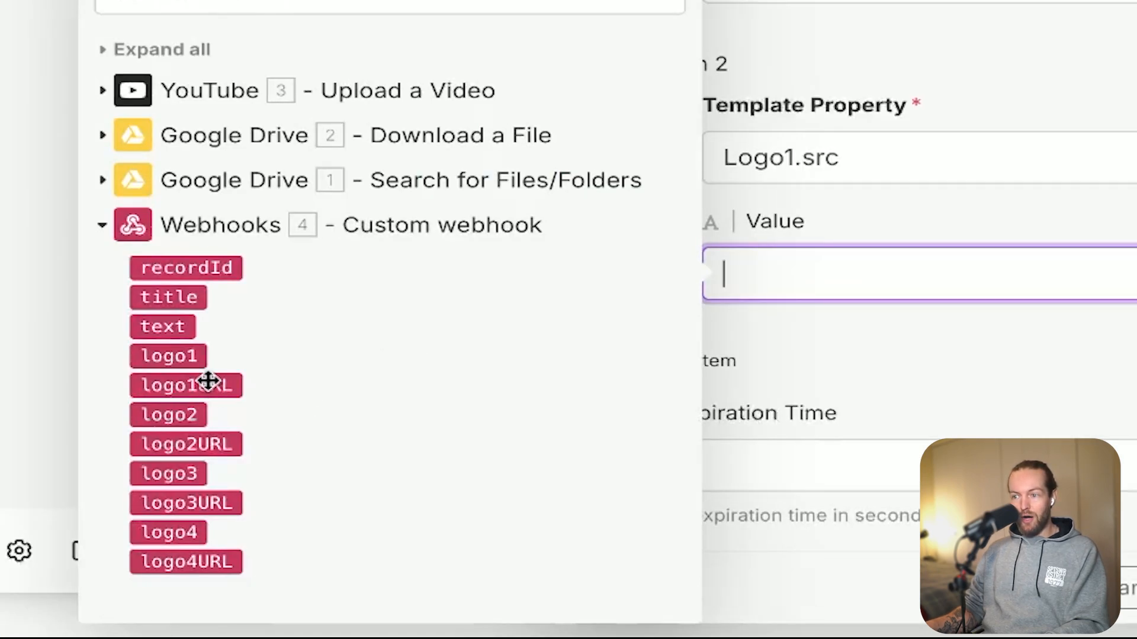
pyautogui.click(208, 381)
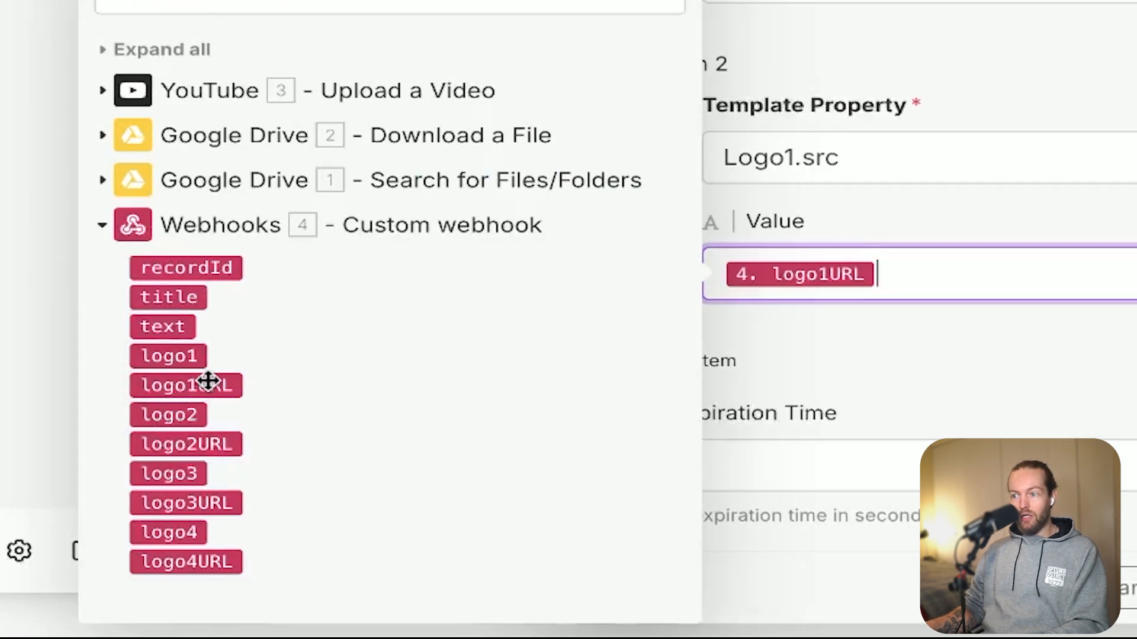
# Add a third template property Logo2.src with the webhook's logo2URL as its value, and add another item.
pyautogui.scroll(-3, 912, 502)
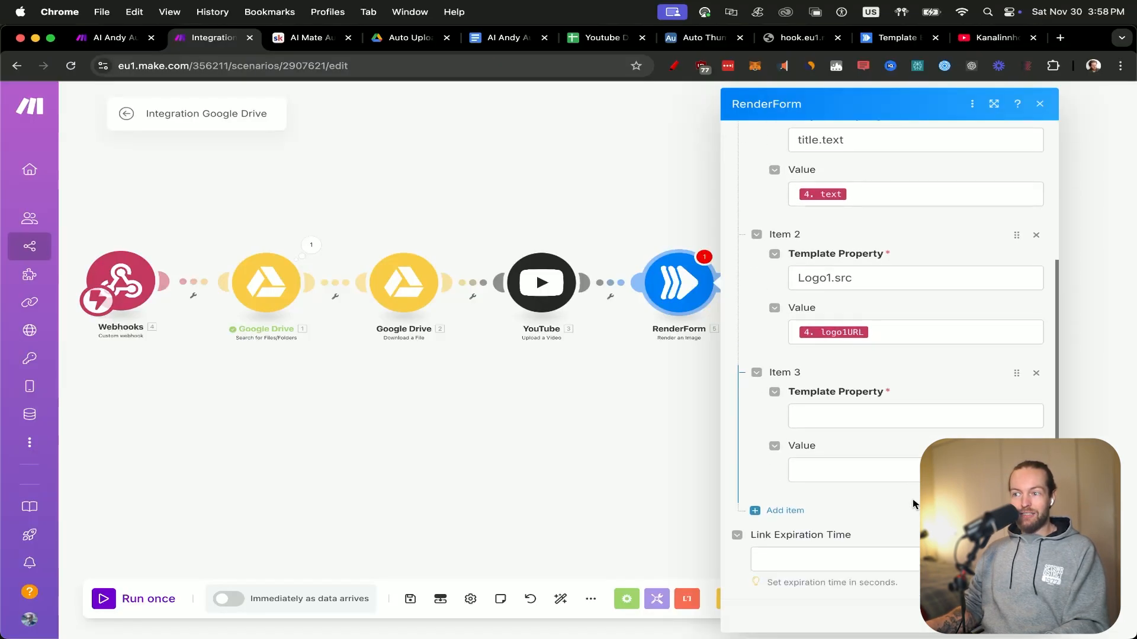
pyautogui.click(898, 416)
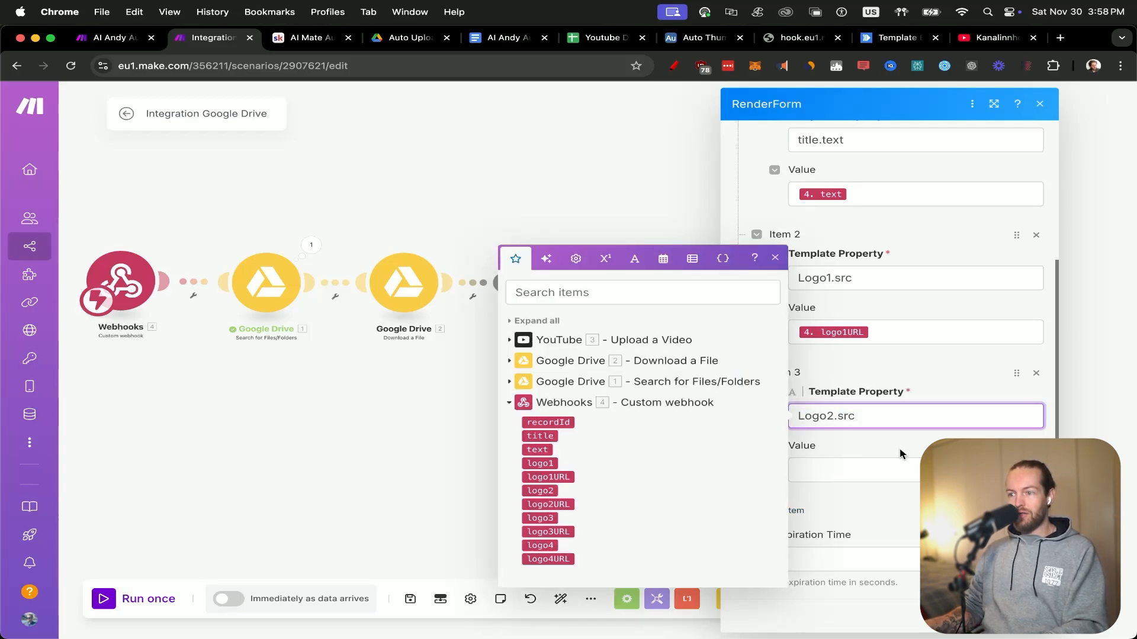
pyautogui.click(878, 465)
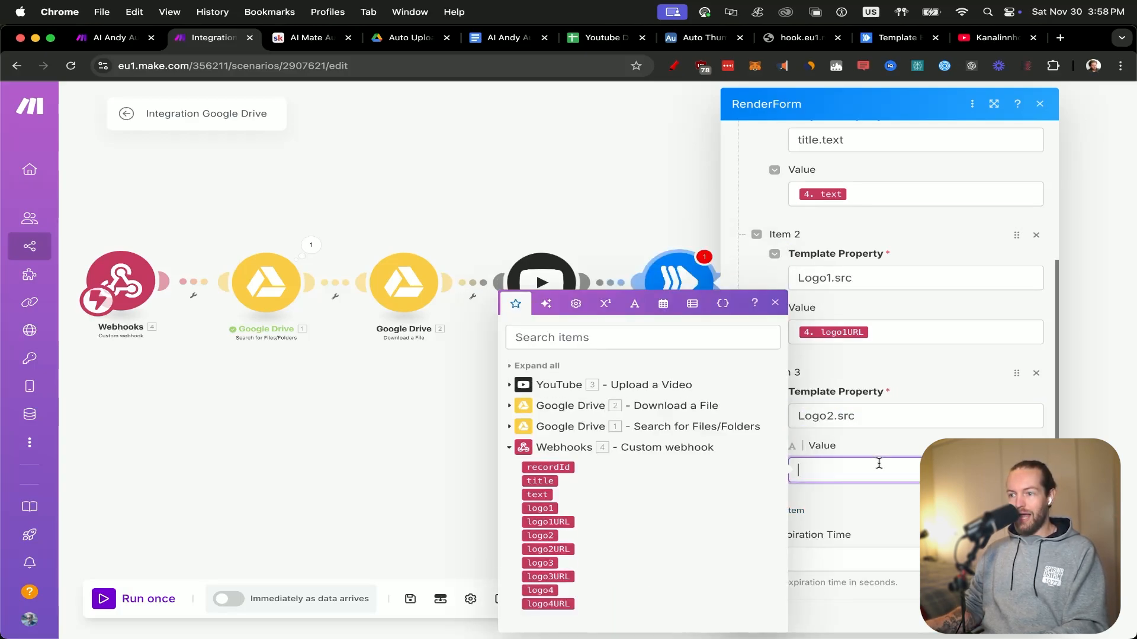
pyautogui.click(548, 549)
pyautogui.click(877, 495)
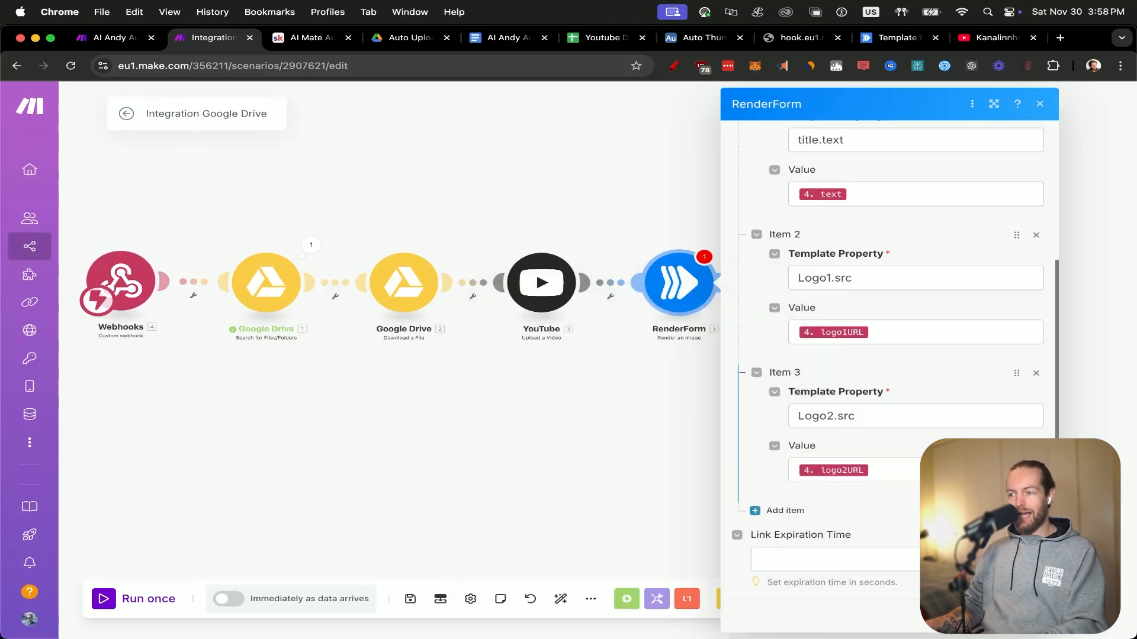
pyautogui.click(780, 510)
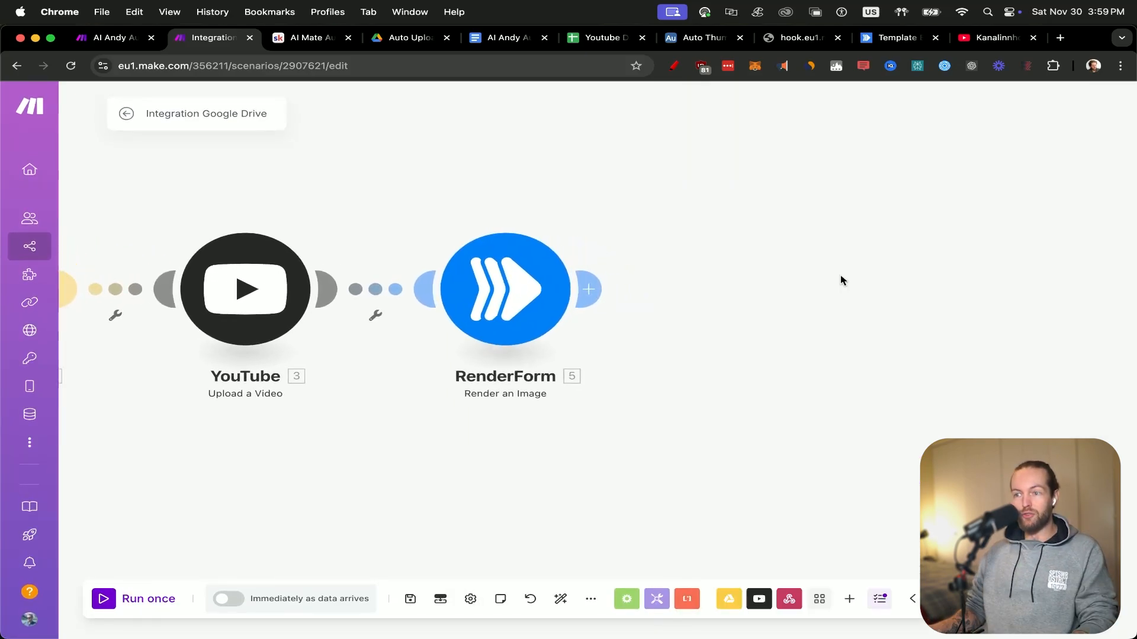
# Add an HTTP Get a file module after the RenderForm module.
pyautogui.click(592, 288)
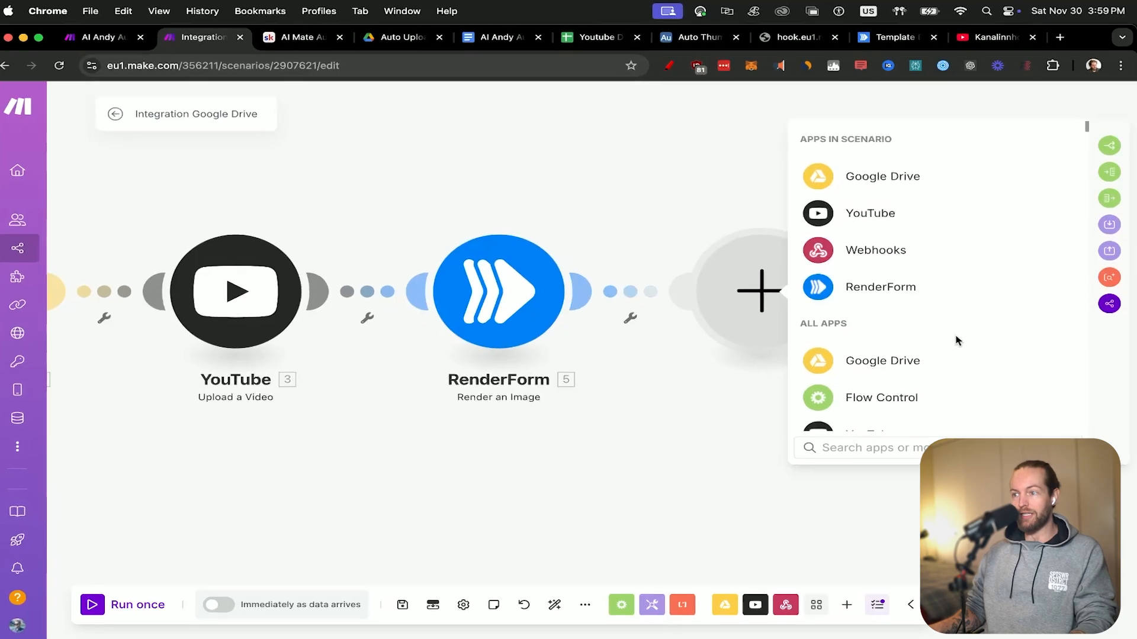
pyautogui.write('g')
pyautogui.press('BackSpace')
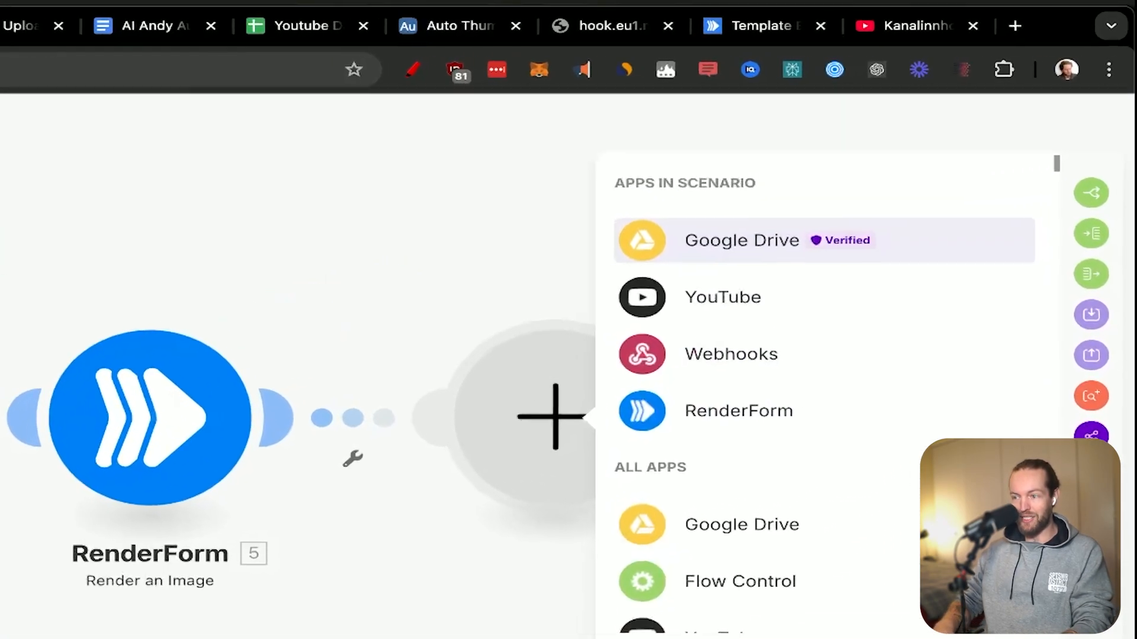
pyautogui.write('ht')
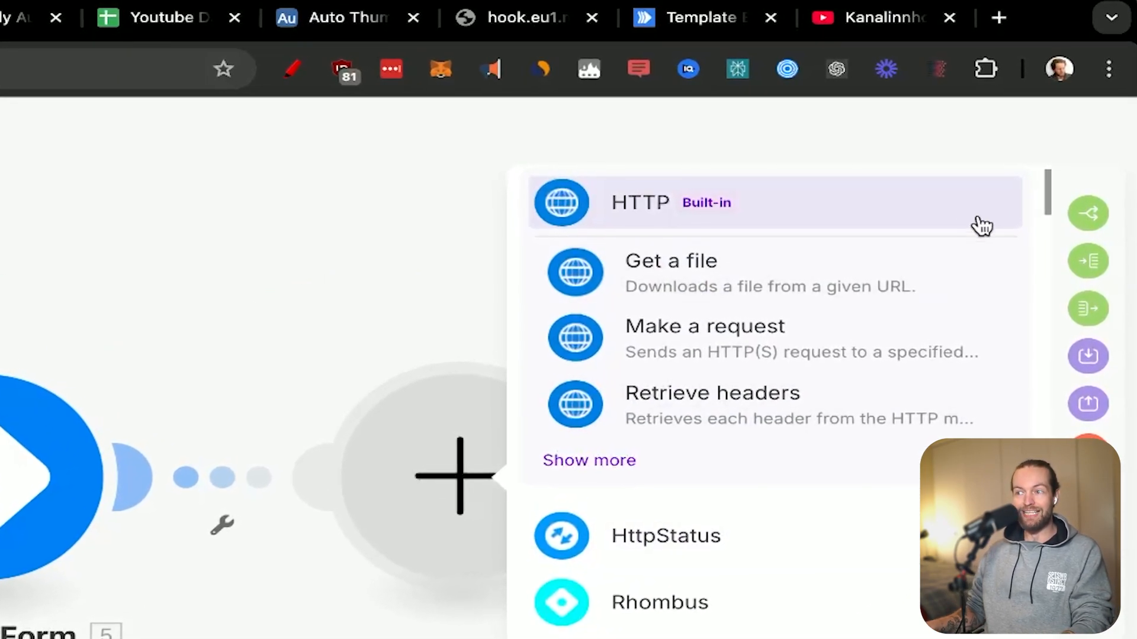
pyautogui.click(902, 254)
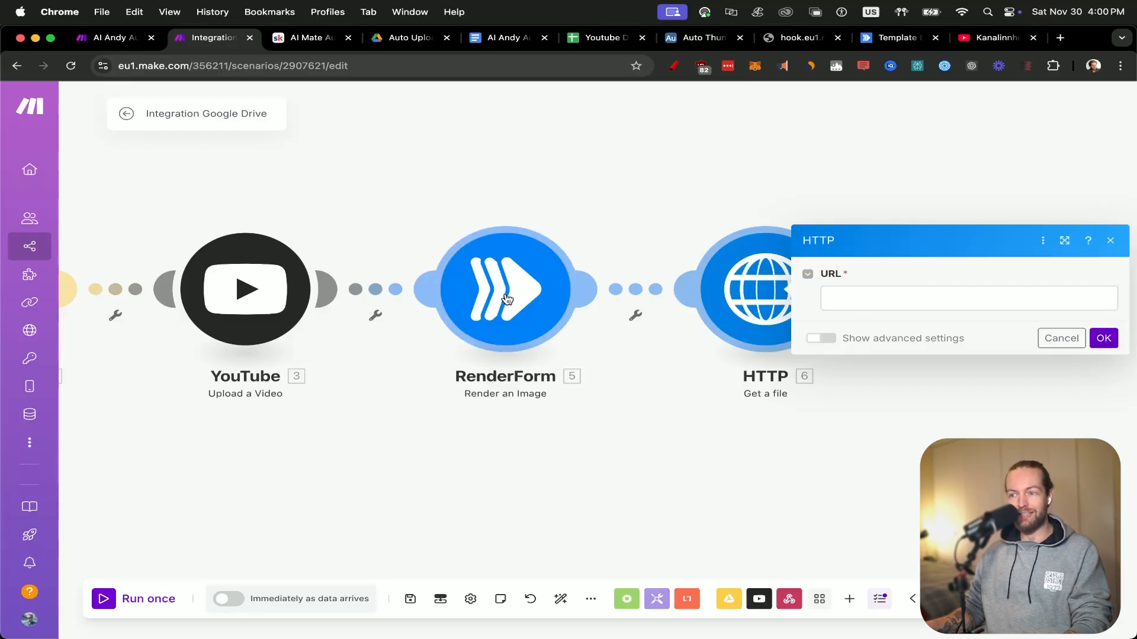
pyautogui.click(945, 293)
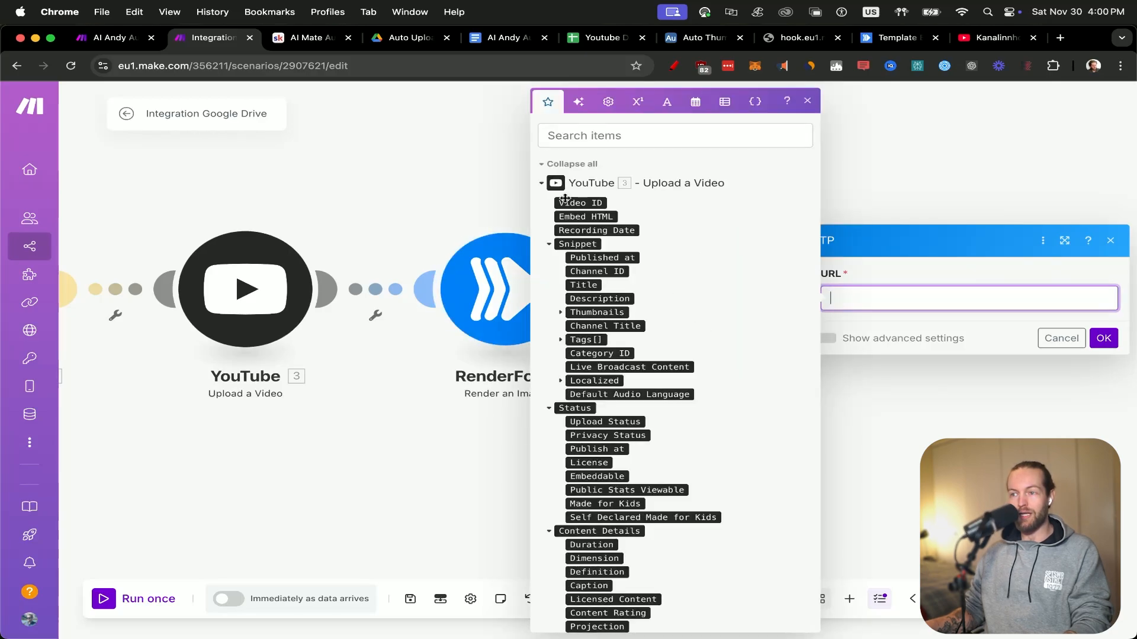
pyautogui.click(544, 167)
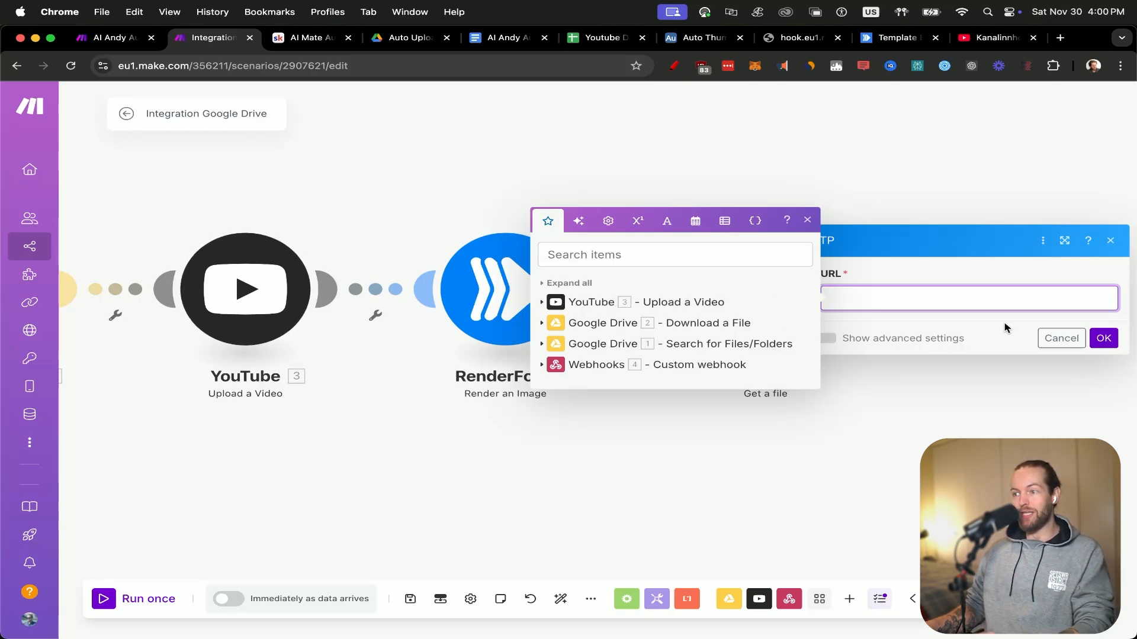
pyautogui.click(1104, 340)
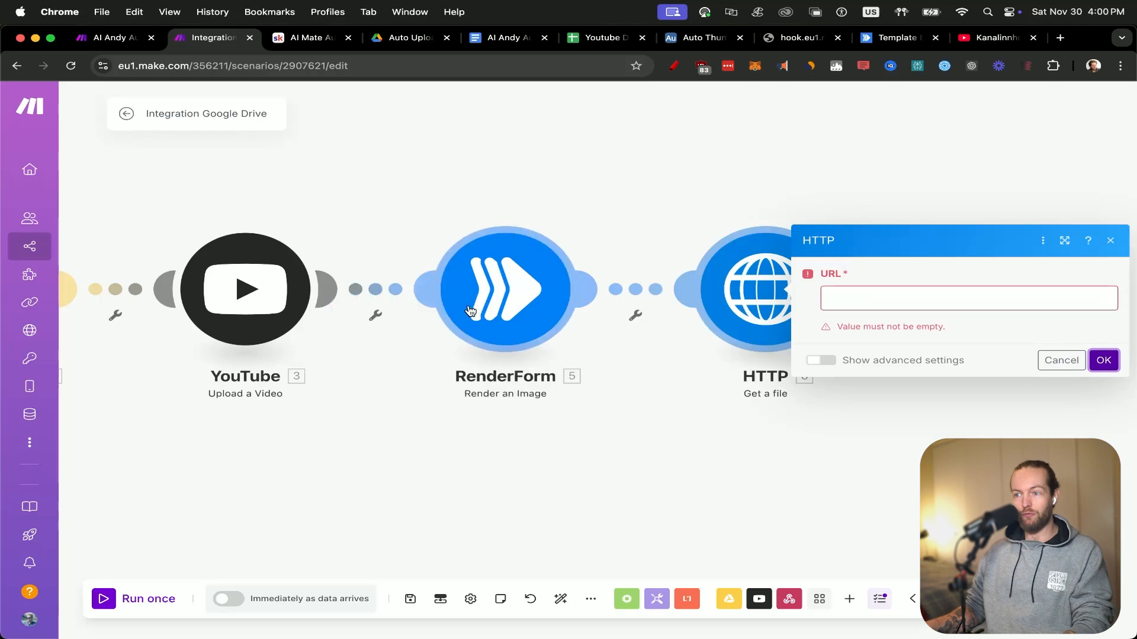
# Run only the RenderForm module with x as the test value for text, logo1URL, logo2URL, logo3URL and logo4URL.
pyautogui.scroll(-5, 918, 402)
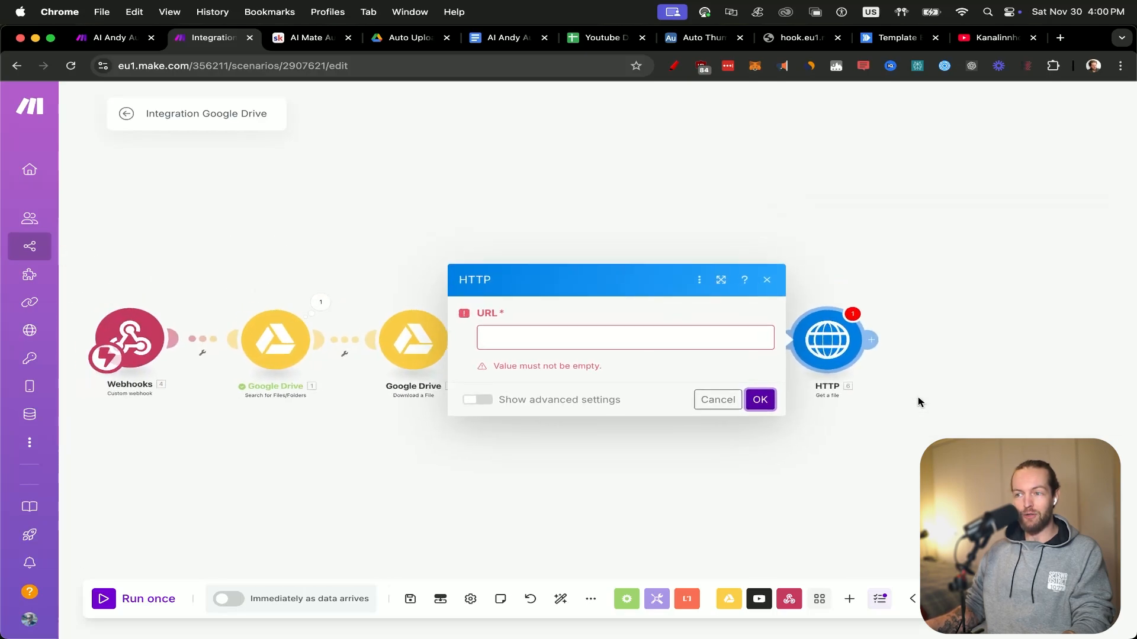
pyautogui.rightClick(711, 342)
pyautogui.click(764, 368)
pyautogui.click(919, 285)
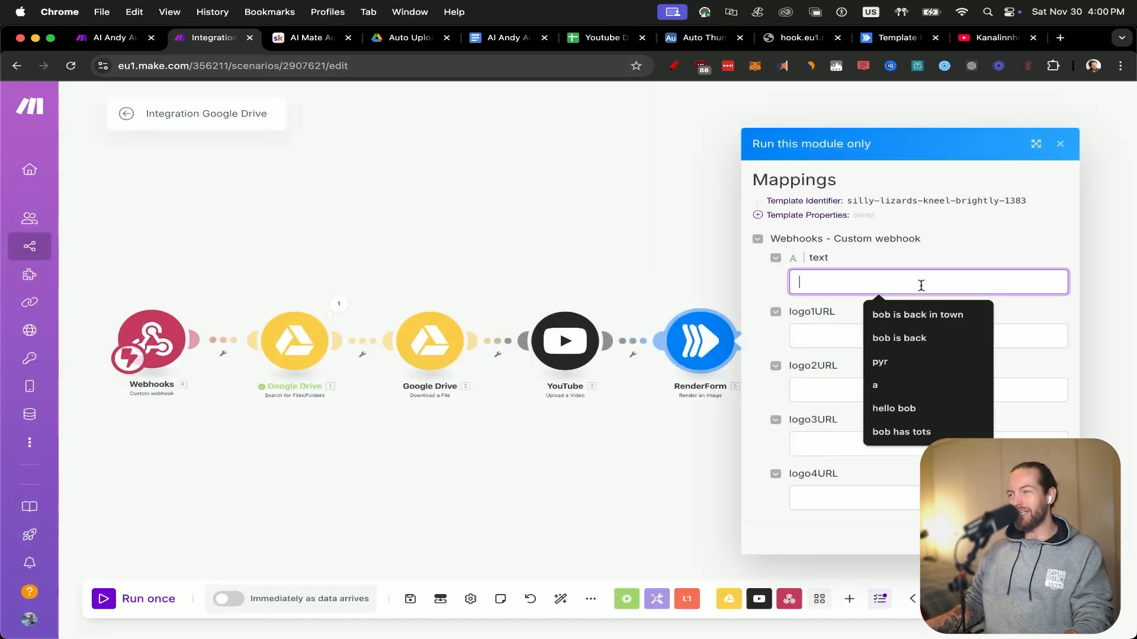
pyautogui.write('x')
pyautogui.click(838, 332)
pyautogui.write('x')
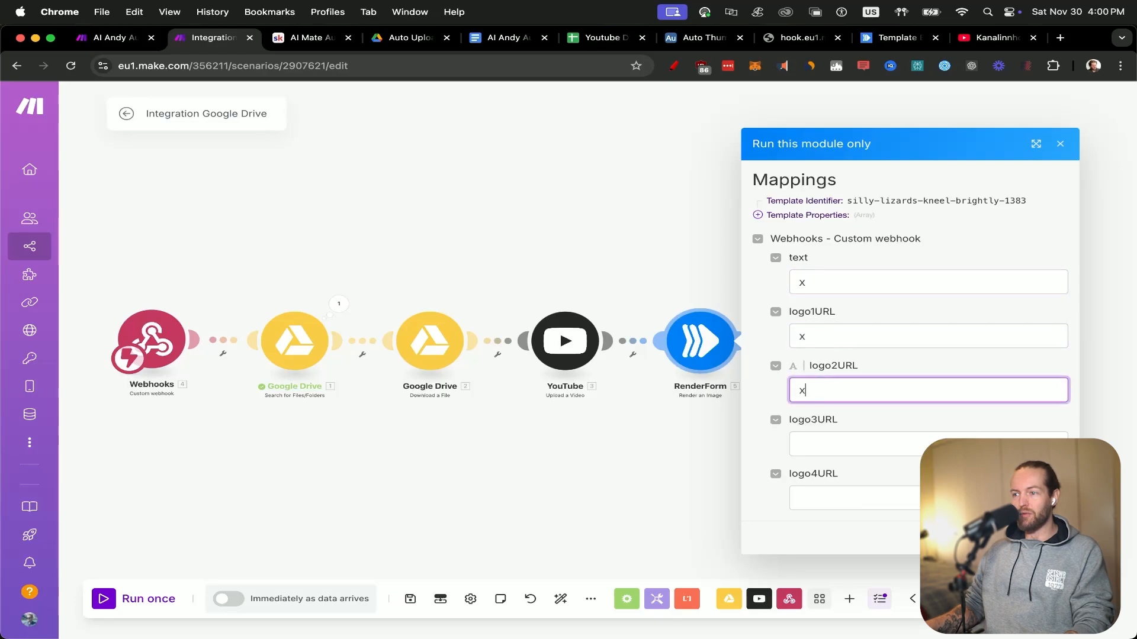
pyautogui.click(823, 443)
pyautogui.write('x')
pyautogui.click(826, 496)
pyautogui.write('x')
pyautogui.press('Return')
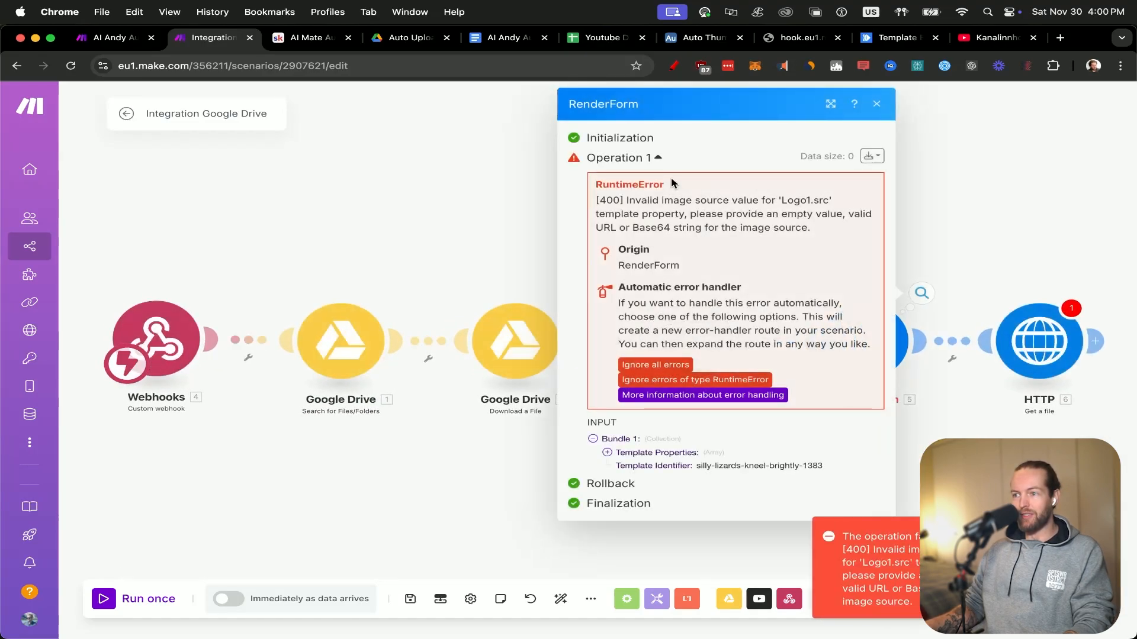
pyautogui.click(959, 228)
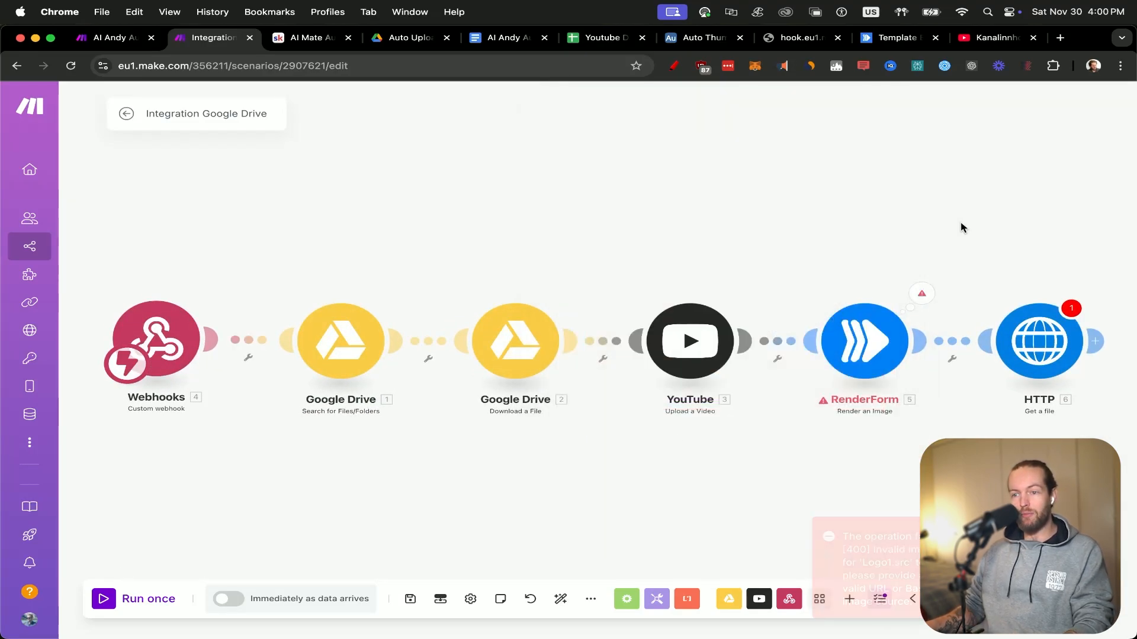
# Unlink the HTTP module from RenderForm and run the scenario once.
pyautogui.click(131, 604)
pyautogui.click(678, 407)
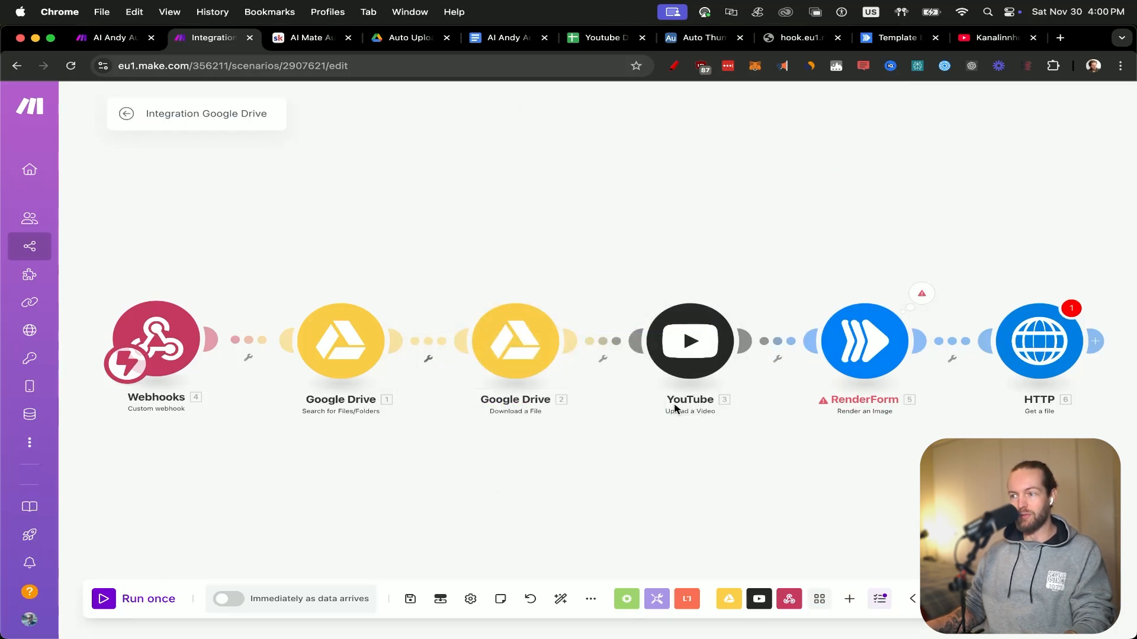
pyautogui.click(959, 342)
pyautogui.click(946, 396)
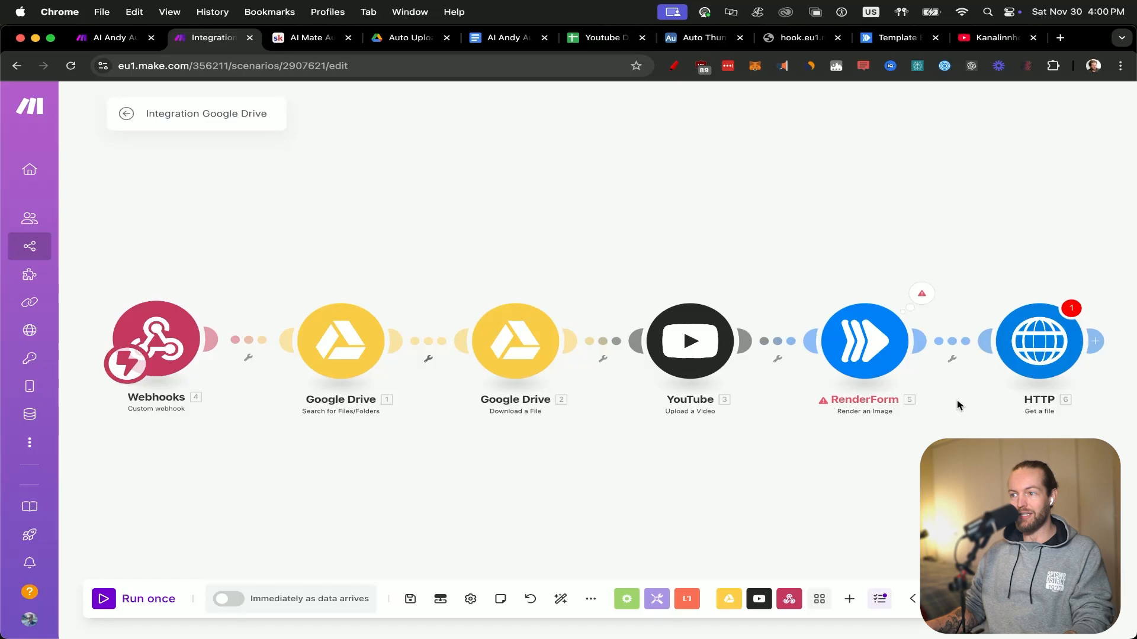
pyautogui.click(952, 357)
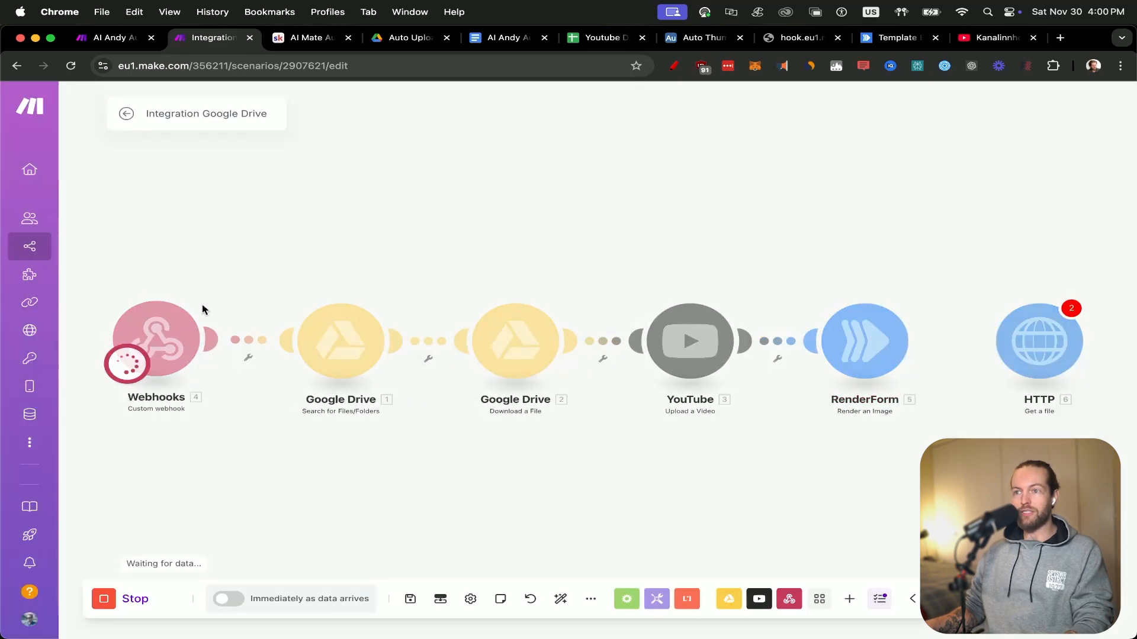
# Trigger the webhook from the AI Voice Note Transcripts record in Airtable and return to the Make scenario.
pyautogui.click(713, 37)
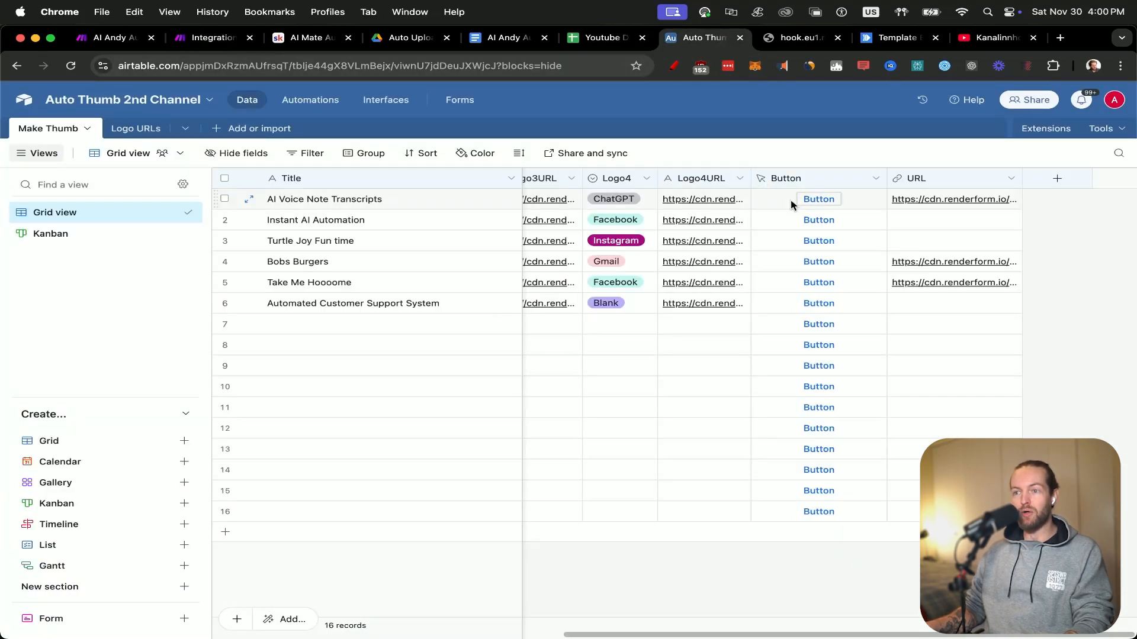
pyautogui.click(824, 205)
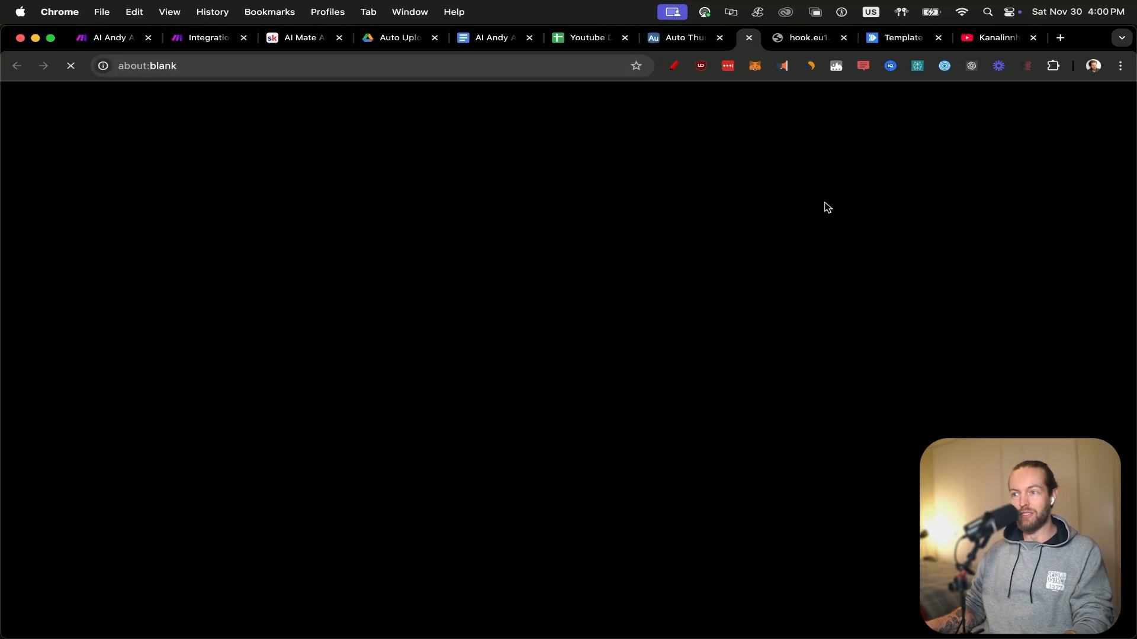
pyautogui.click(198, 38)
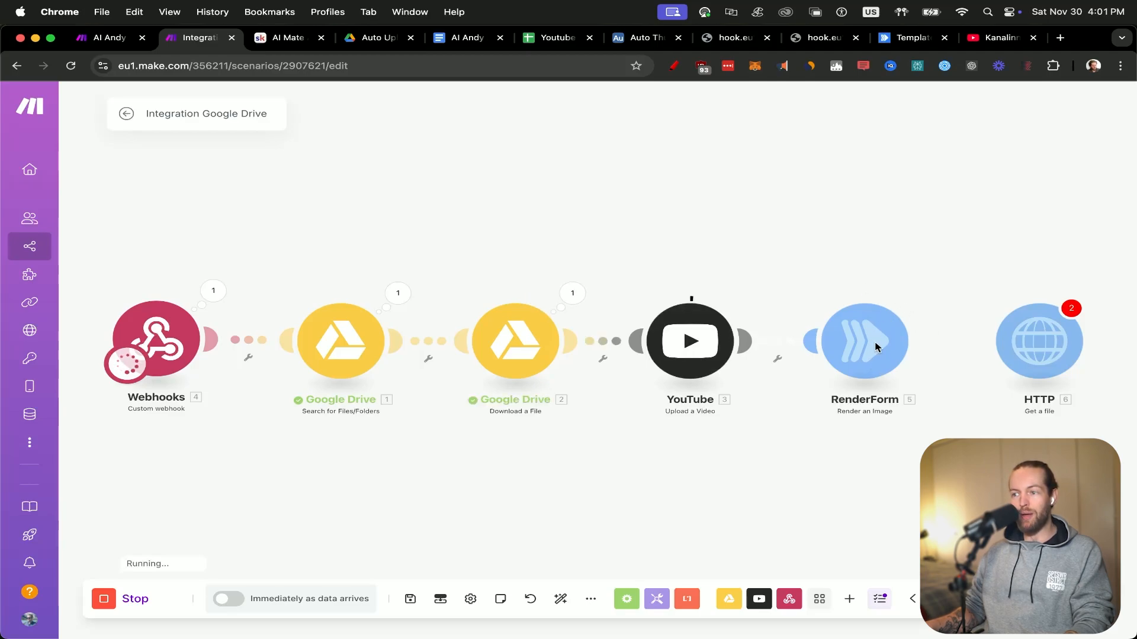
# Inspect the RenderForm module's output bundle from the run for the rendered image link.
pyautogui.moveTo(939, 331); pyautogui.dragTo(644, 343)
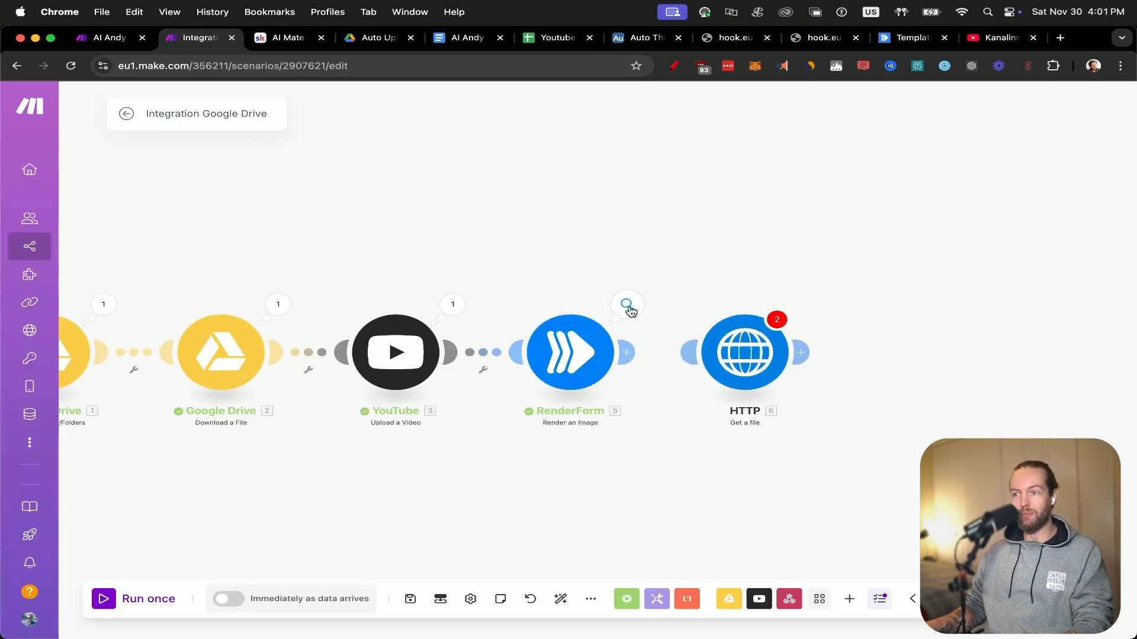
pyautogui.click(627, 306)
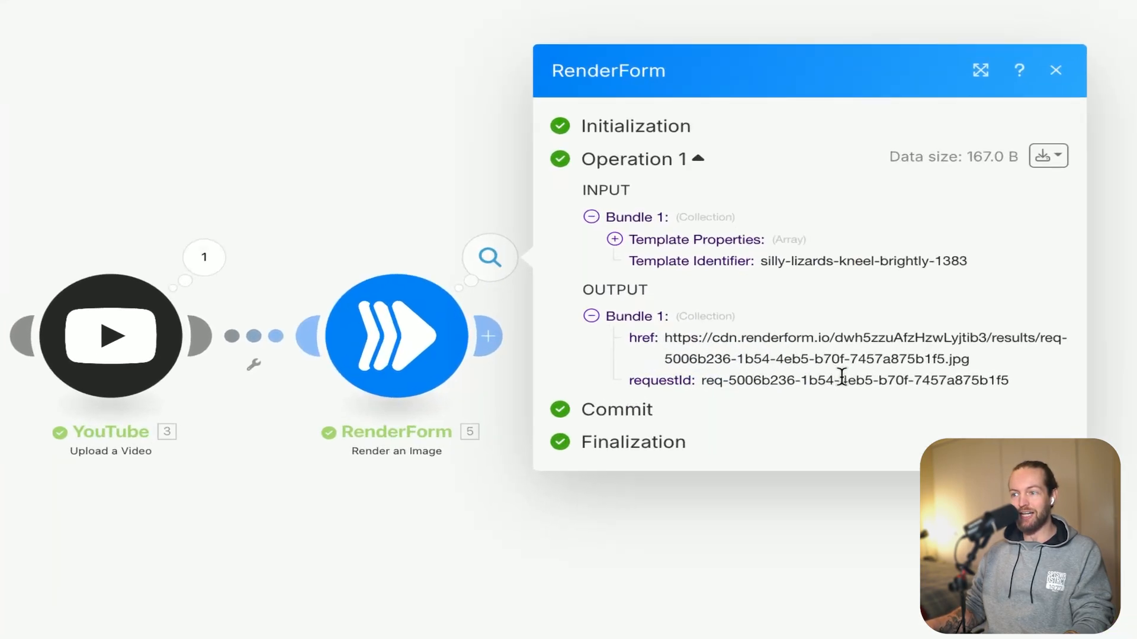
pyautogui.click(531, 250)
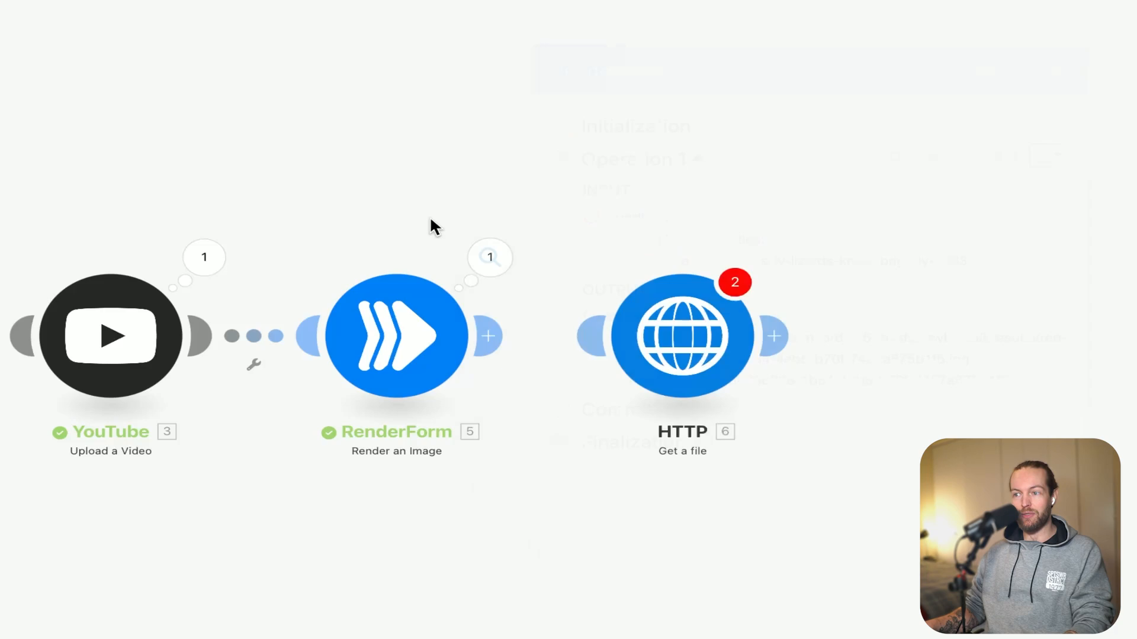
# Reconnect the HTTP module to RenderForm and map RenderForm's href as its URL.
pyautogui.click(710, 354)
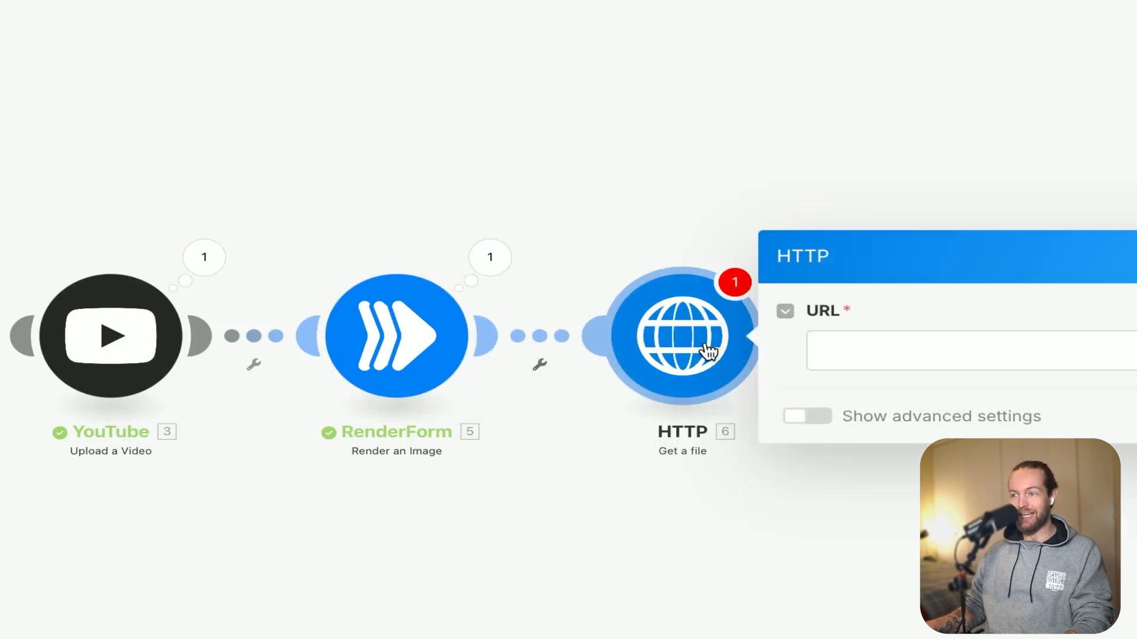
pyautogui.click(902, 334)
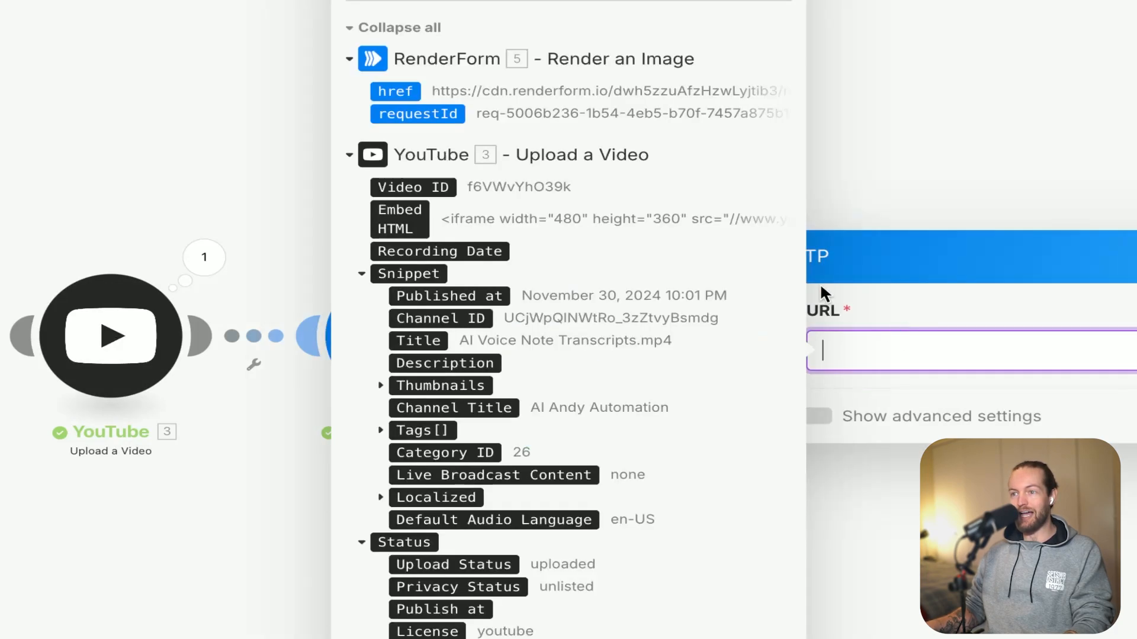
pyautogui.click(392, 92)
pyautogui.click(947, 141)
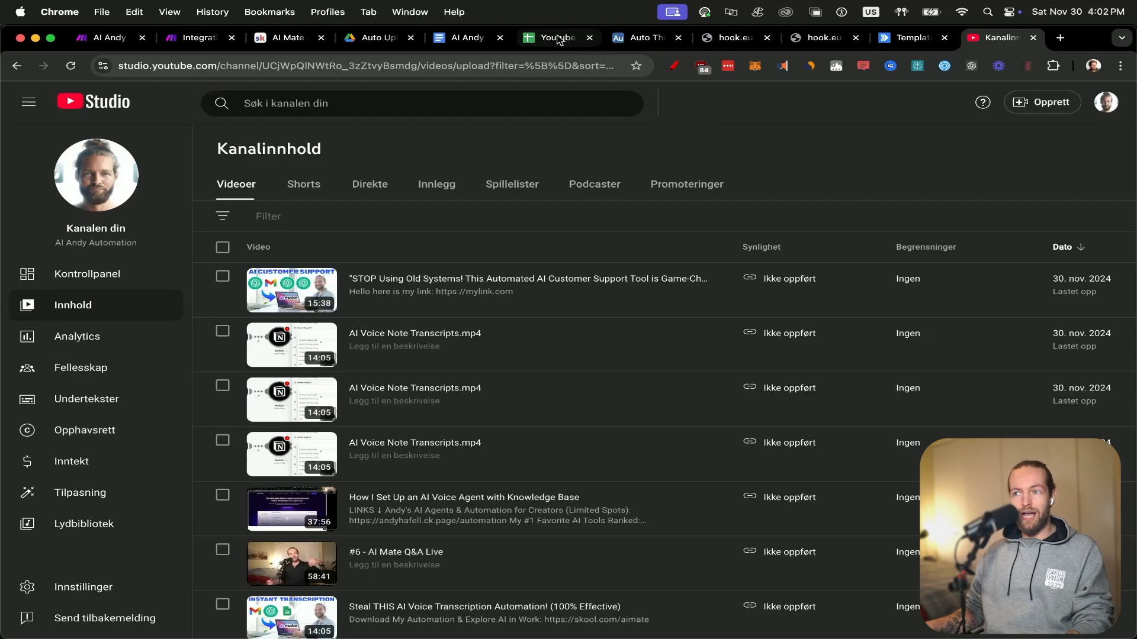
# Switch to the Youtube Data spreadsheet and review its list of video titles and statistics.
pyautogui.click(556, 38)
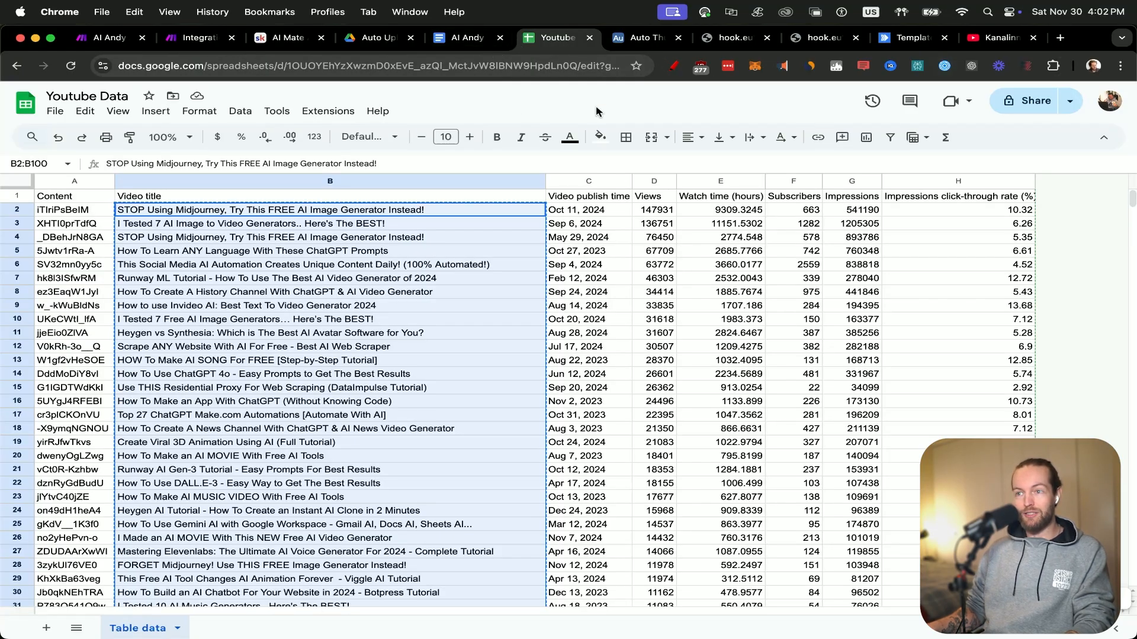
pyautogui.scroll(-5, 523, 373)
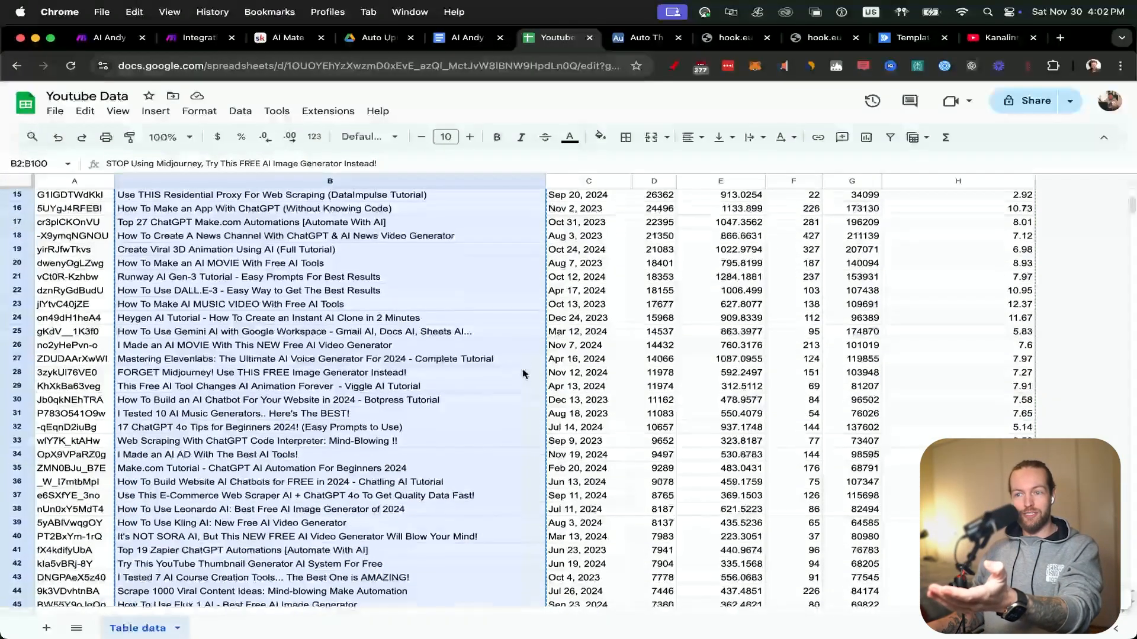
pyautogui.scroll(5, 523, 373)
# Export the channel's advanced analytics view from YouTube Studio to a new Google Sheets spreadsheet, and close that spreadsheet.
pyautogui.click(1000, 38)
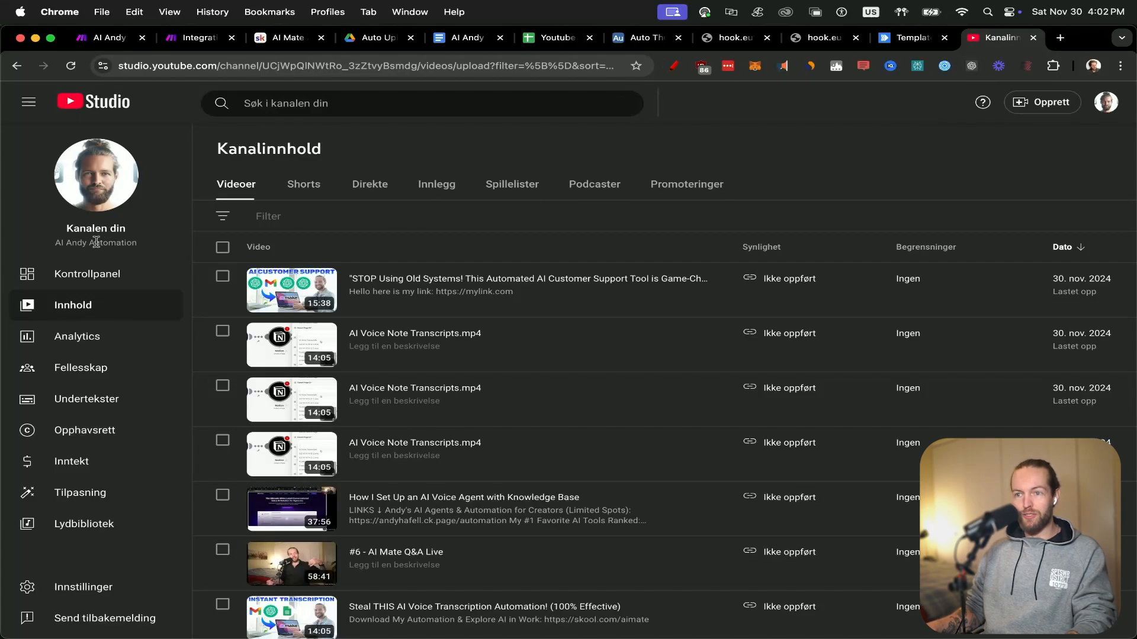
pyautogui.click(77, 336)
pyautogui.click(1083, 148)
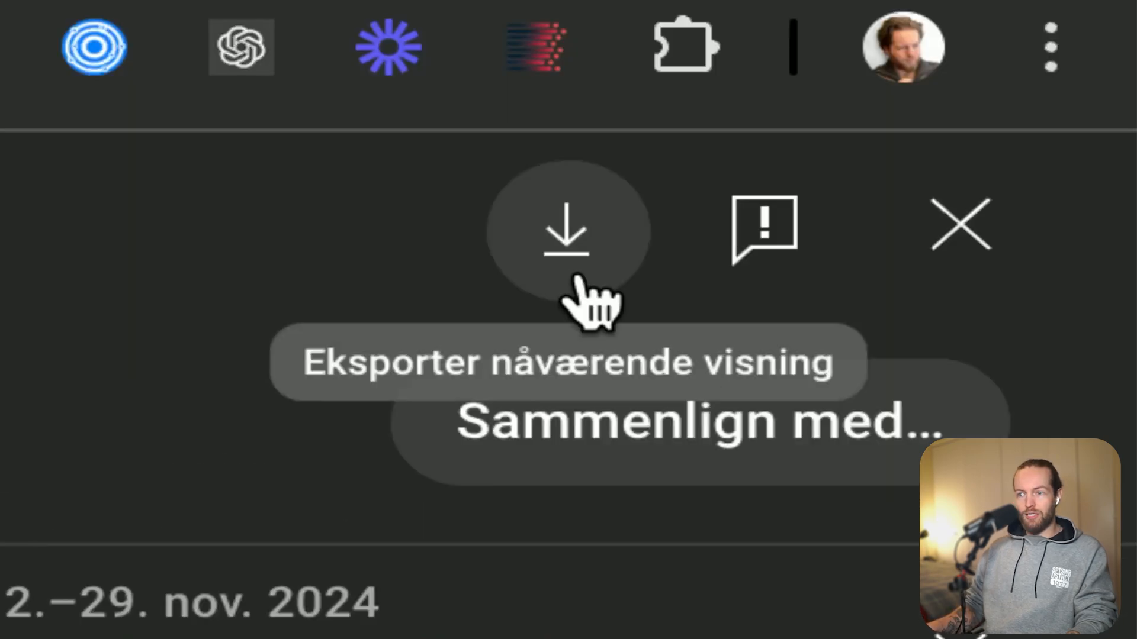
pyautogui.click(576, 278)
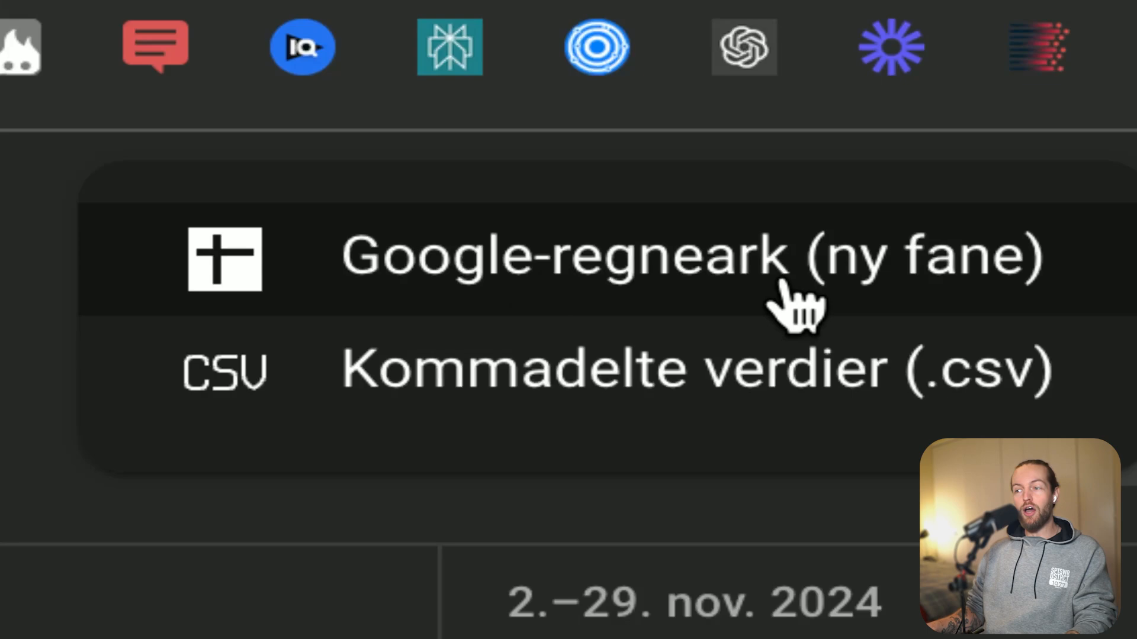
pyautogui.click(897, 281)
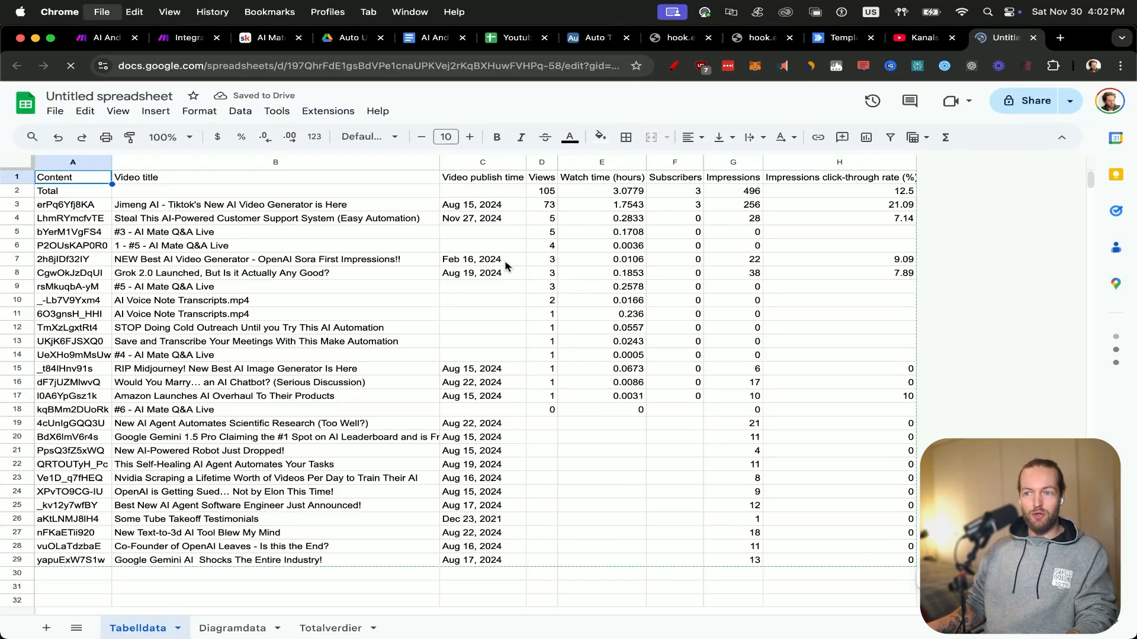
pyautogui.press('super+w')
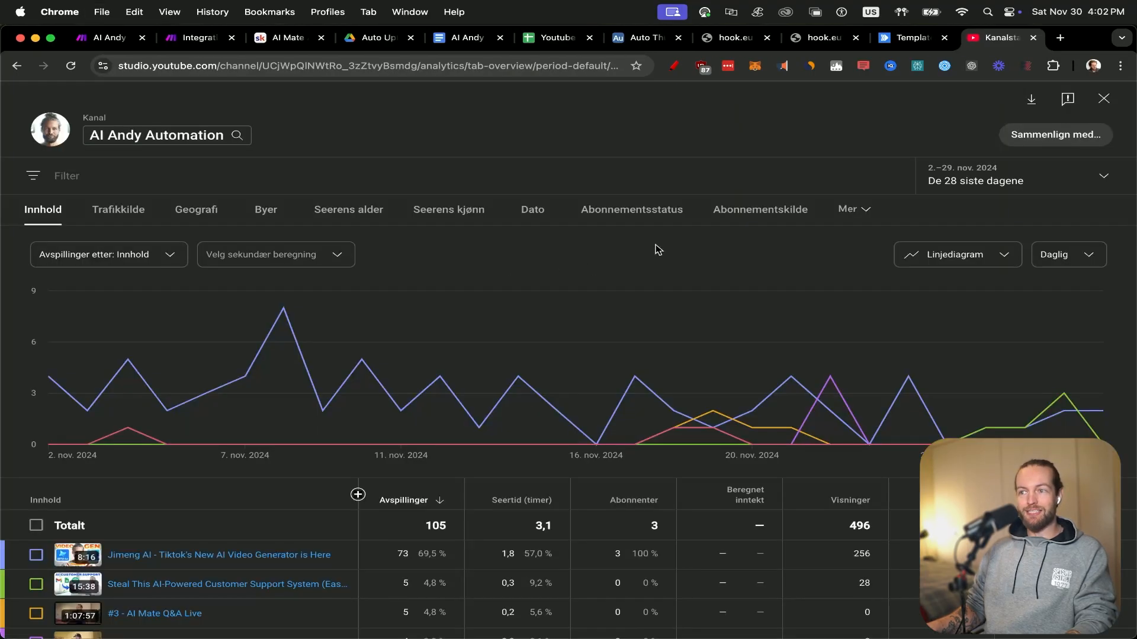
# Switch to the AI Andy Automation (Most Popular Titles) Google Doc and look through its list of video titles.
pyautogui.click(463, 41)
pyautogui.scroll(20, 679, 371)
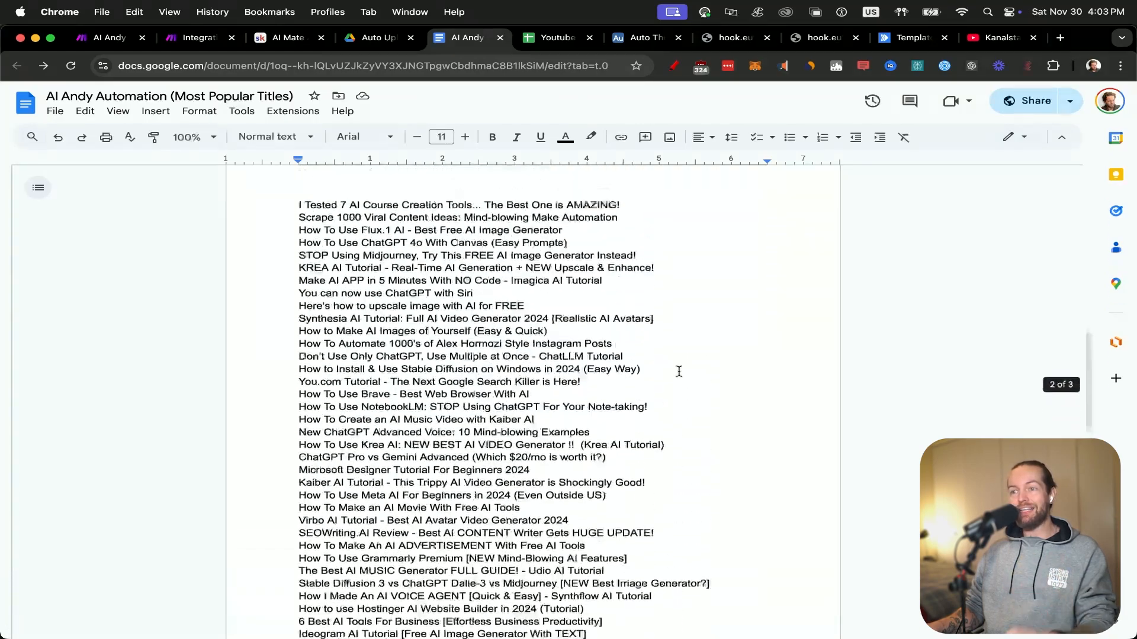
pyautogui.scroll(3, 679, 371)
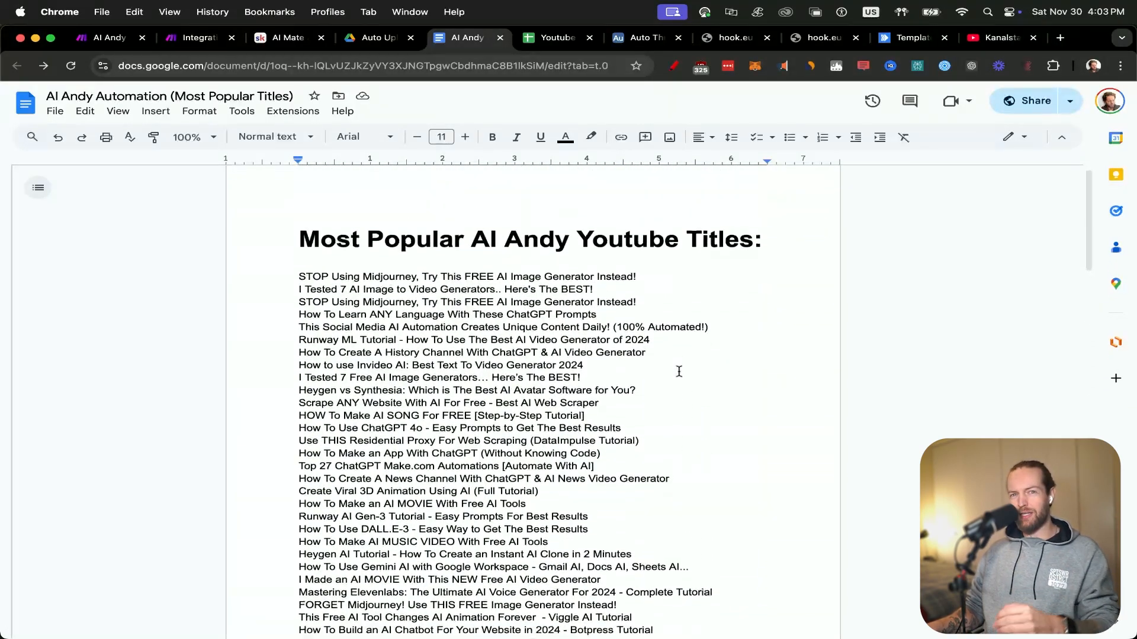
pyautogui.scroll(-1, 679, 372)
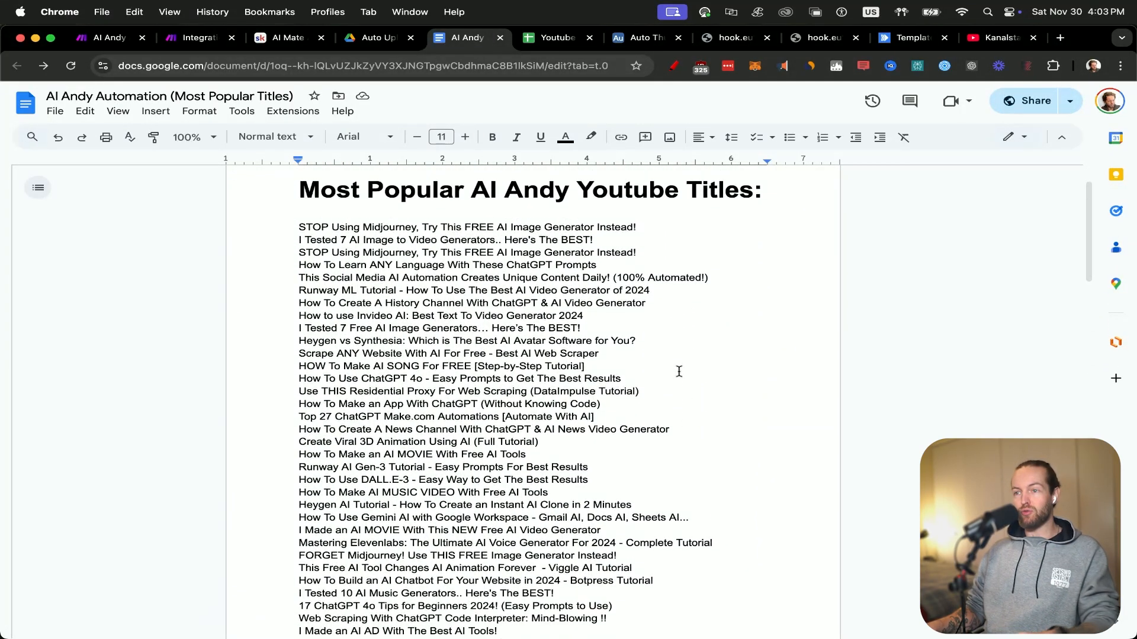
pyautogui.scroll(1, 679, 371)
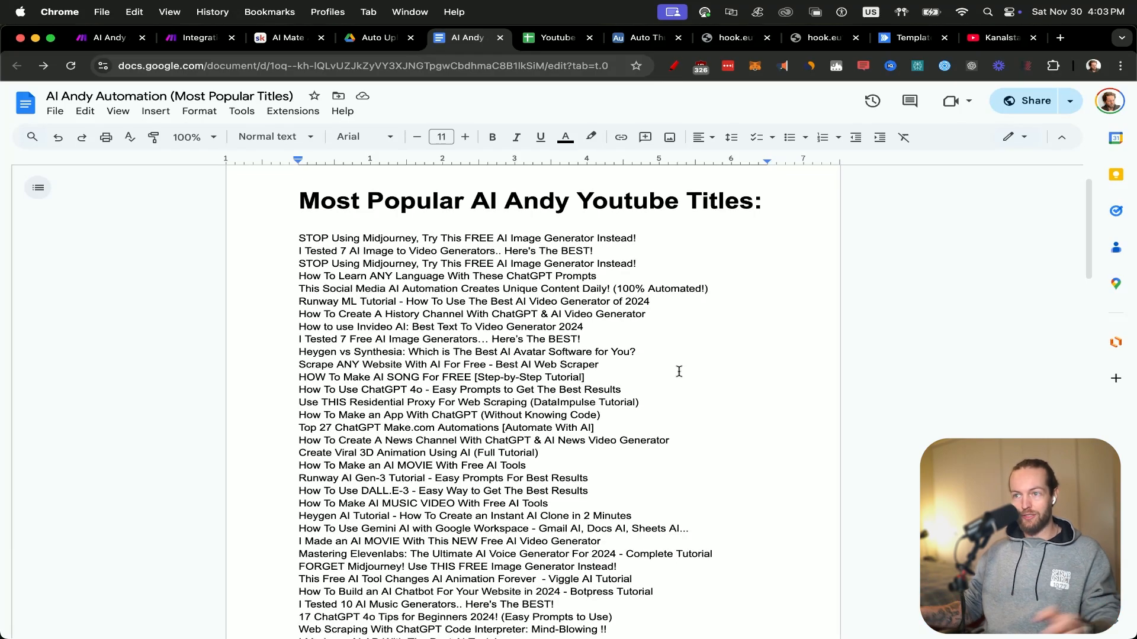
# Glance at the Youtube Data spreadsheet, and add a Google Docs Get Content of a Document module after HTTP in the Make scenario.
pyautogui.click(548, 39)
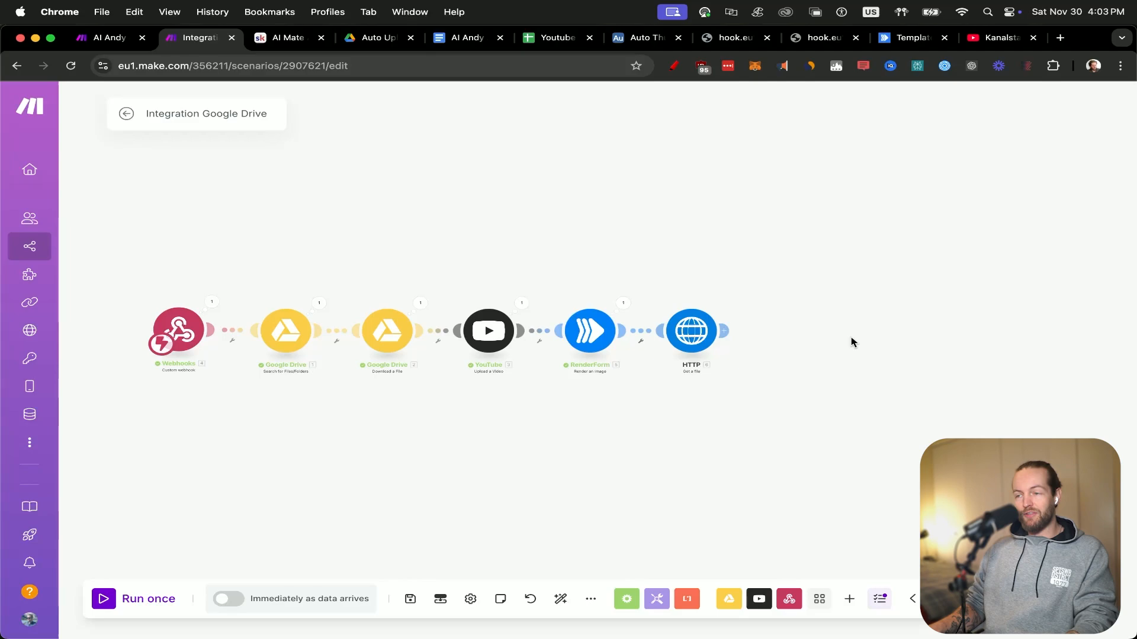
pyautogui.scroll(6, 812, 342)
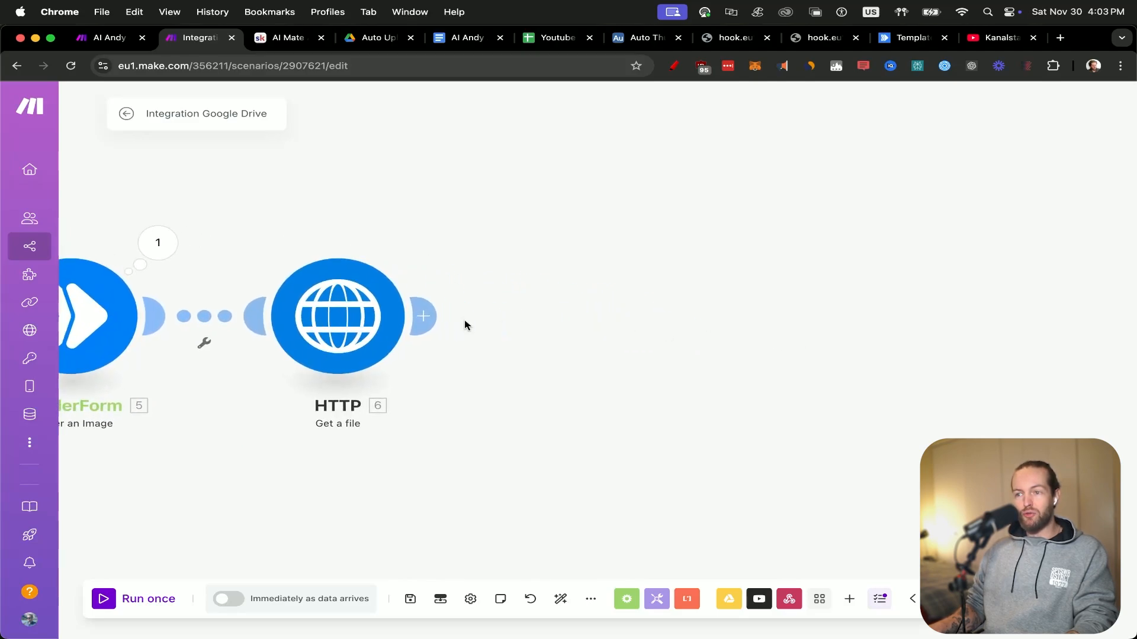
pyautogui.click(422, 316)
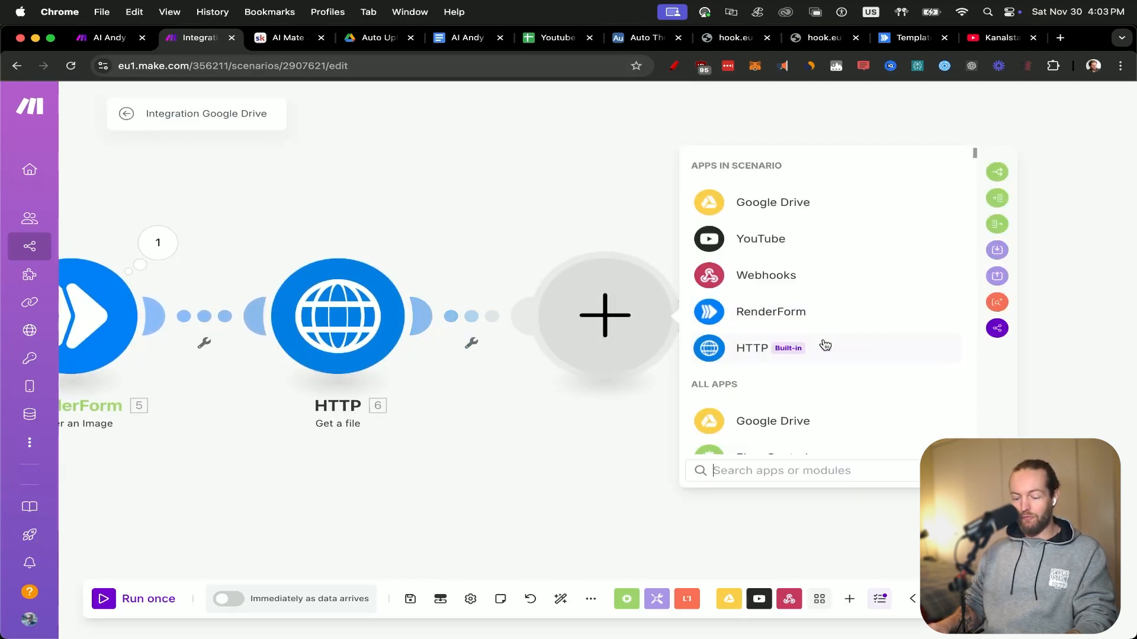
pyautogui.write('docs')
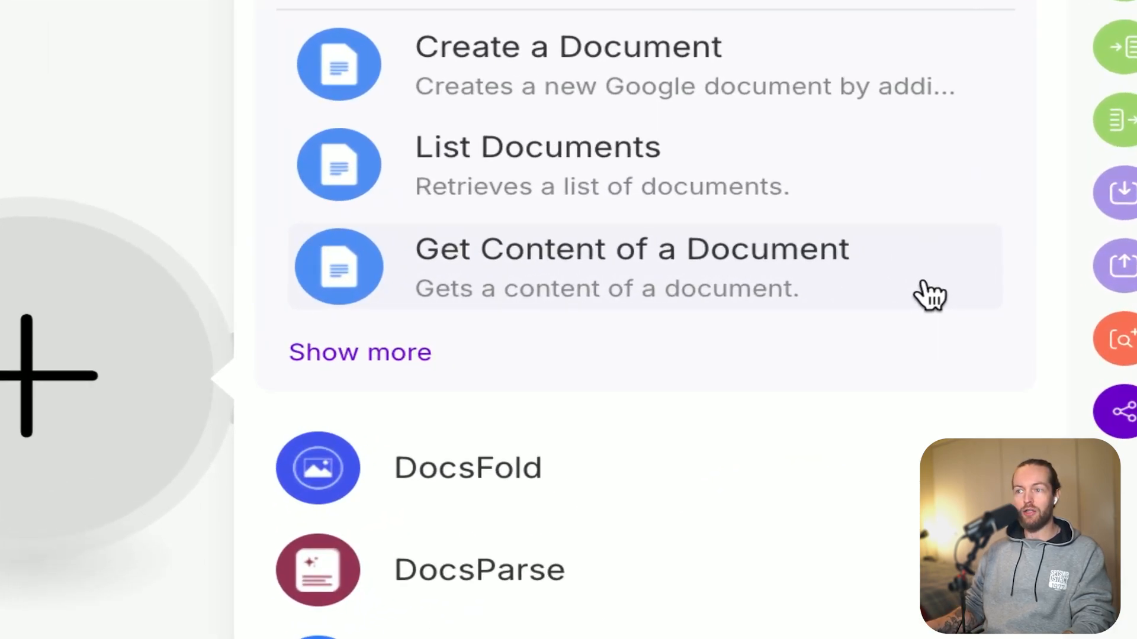
pyautogui.click(929, 294)
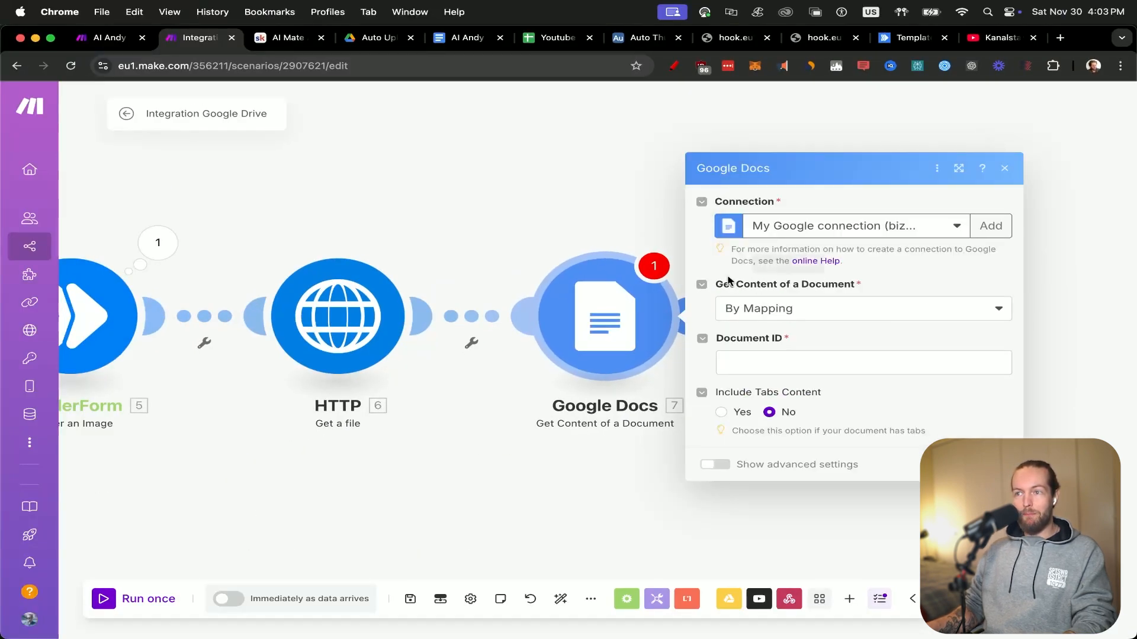
# Copy the document ID from the Most Popular Titles doc's address into the Google Docs module's Document ID and save the module.
pyautogui.click(457, 39)
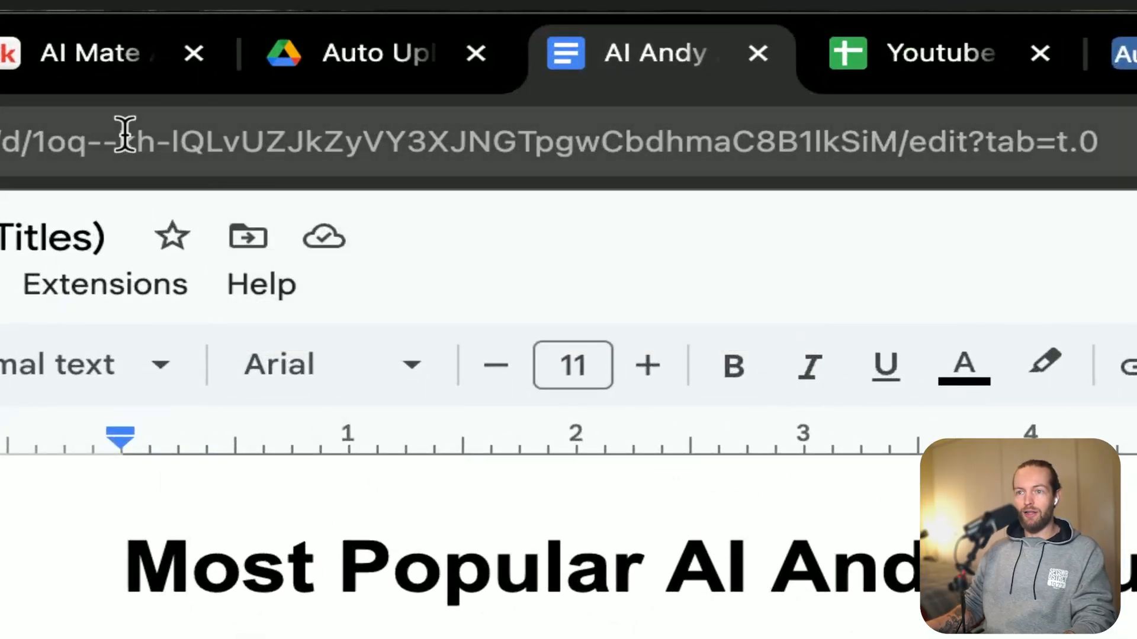
pyautogui.moveTo(31, 142); pyautogui.dragTo(888, 157)
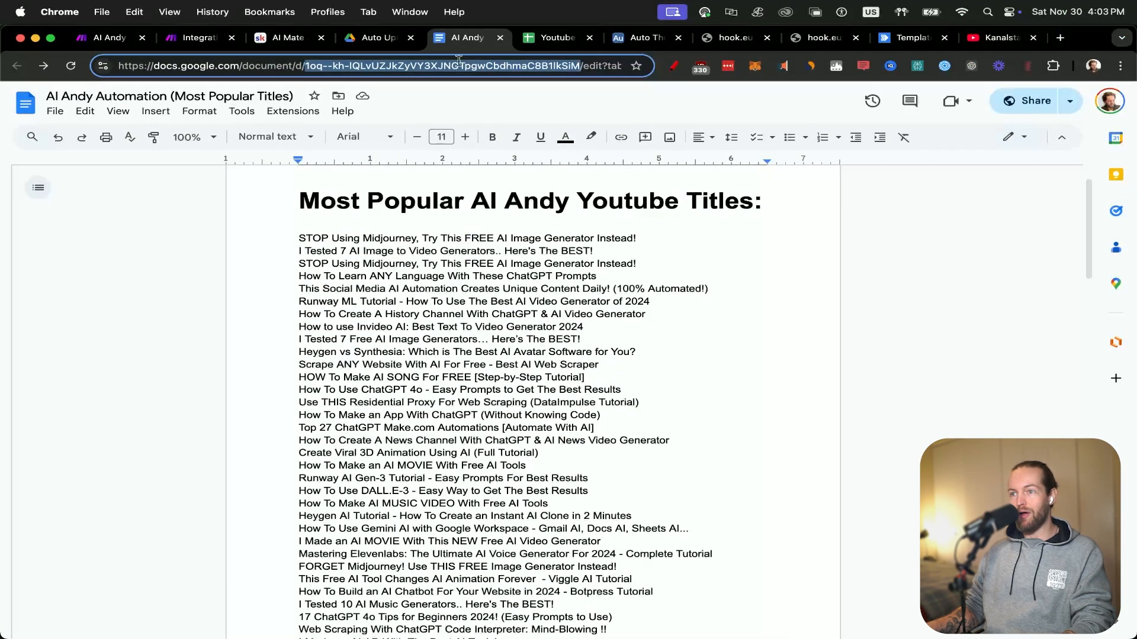
pyautogui.click(186, 39)
pyautogui.click(832, 353)
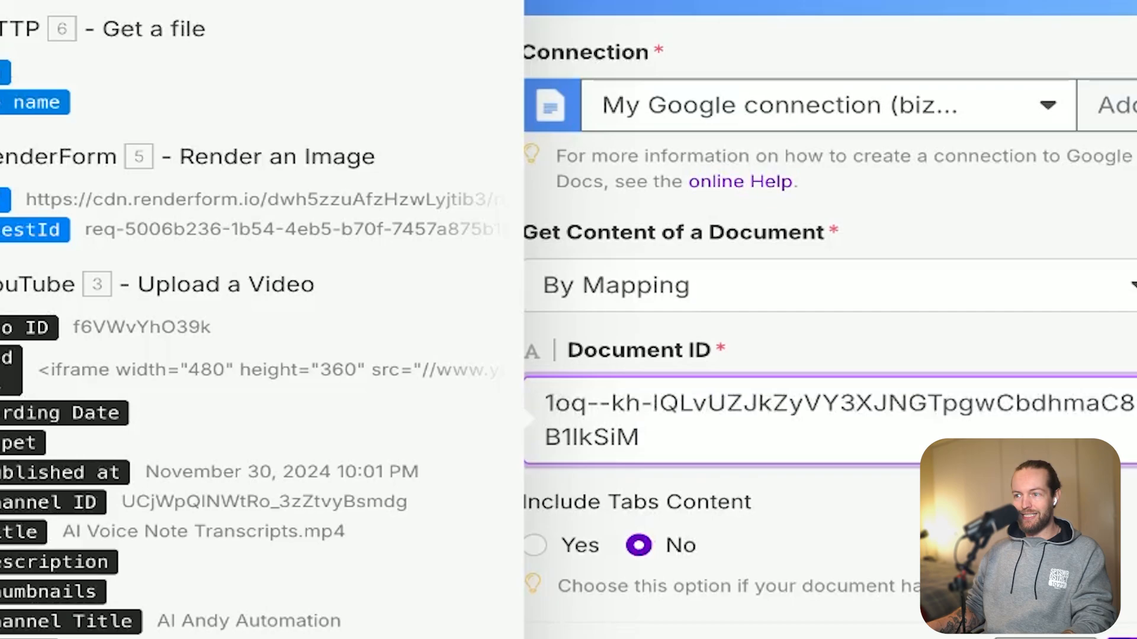
pyautogui.press('Escape')
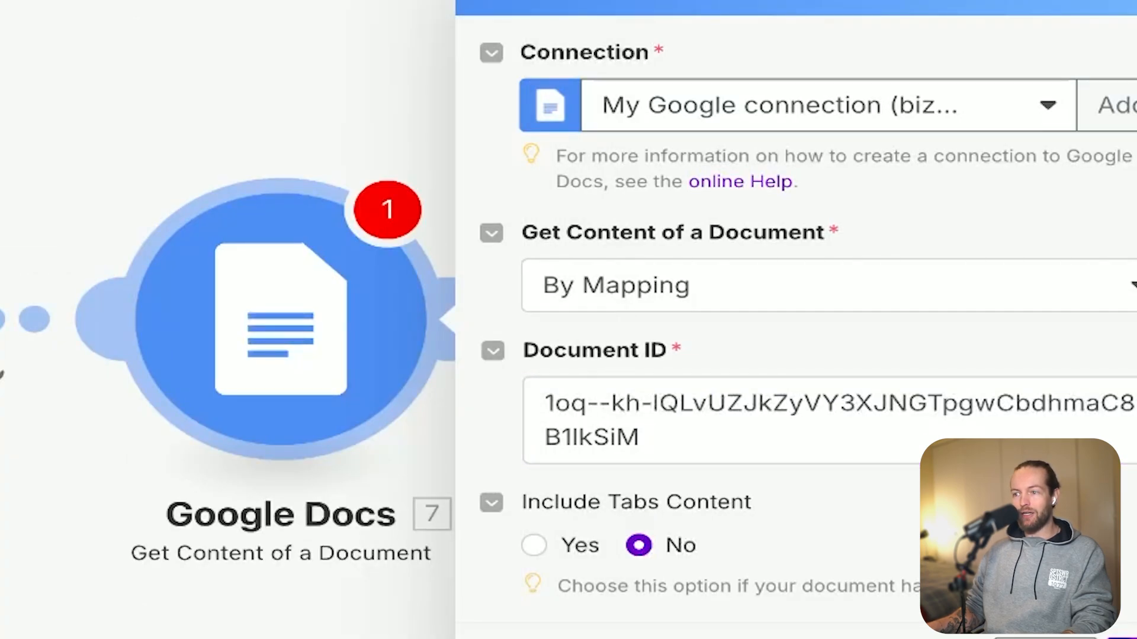
pyautogui.click(1123, 638)
# Run only the Google Docs module and inspect the Text Content in its output.
pyautogui.rightClick(317, 323)
pyautogui.click(684, 354)
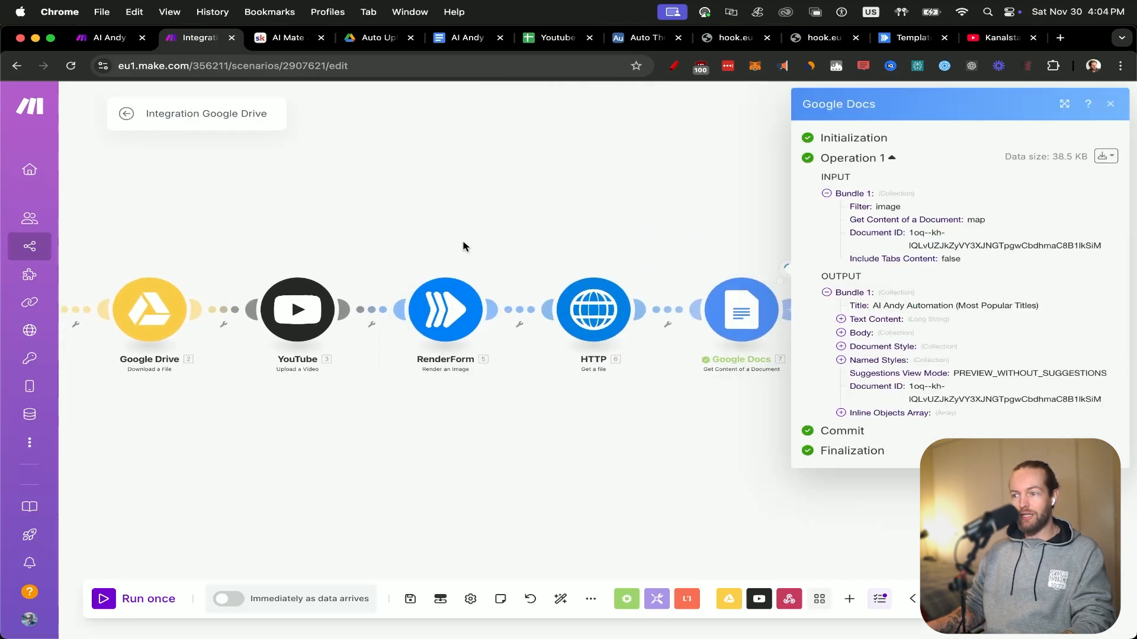
pyautogui.click(842, 320)
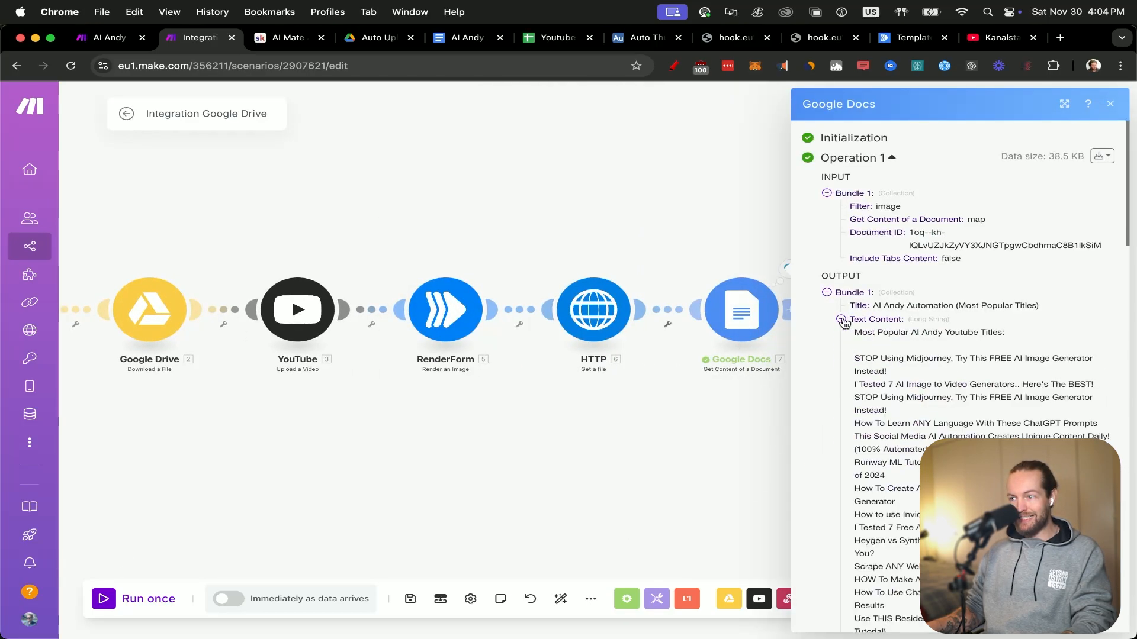
pyautogui.scroll(-15, 995, 420)
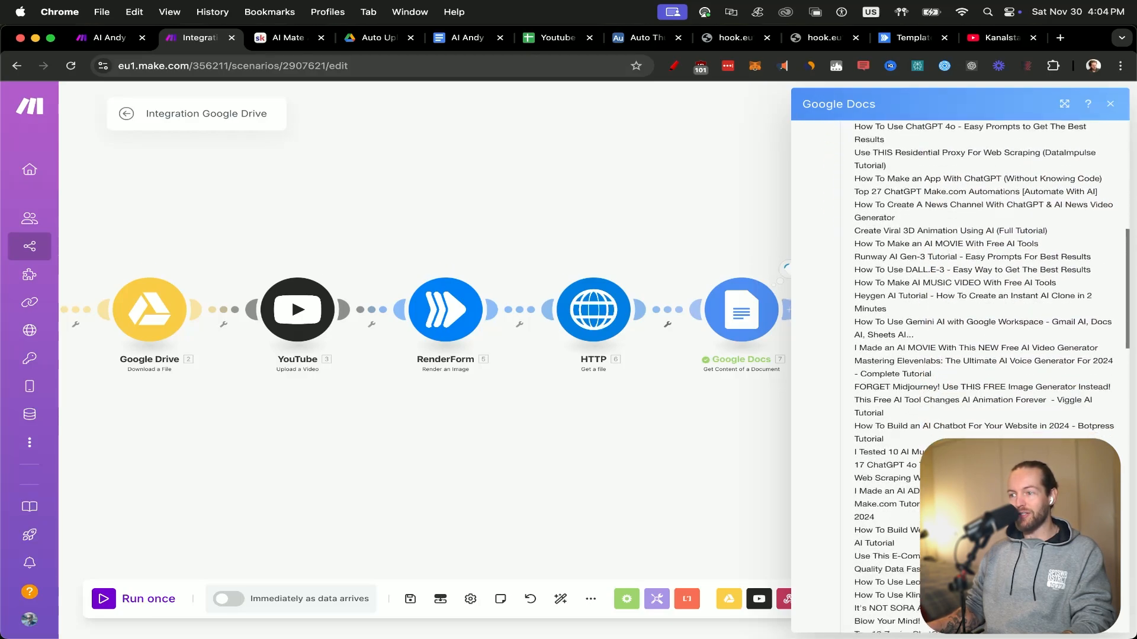
pyautogui.scroll(-5, 971, 420)
pyautogui.click(785, 267)
pyautogui.moveTo(961, 285); pyautogui.dragTo(744, 333)
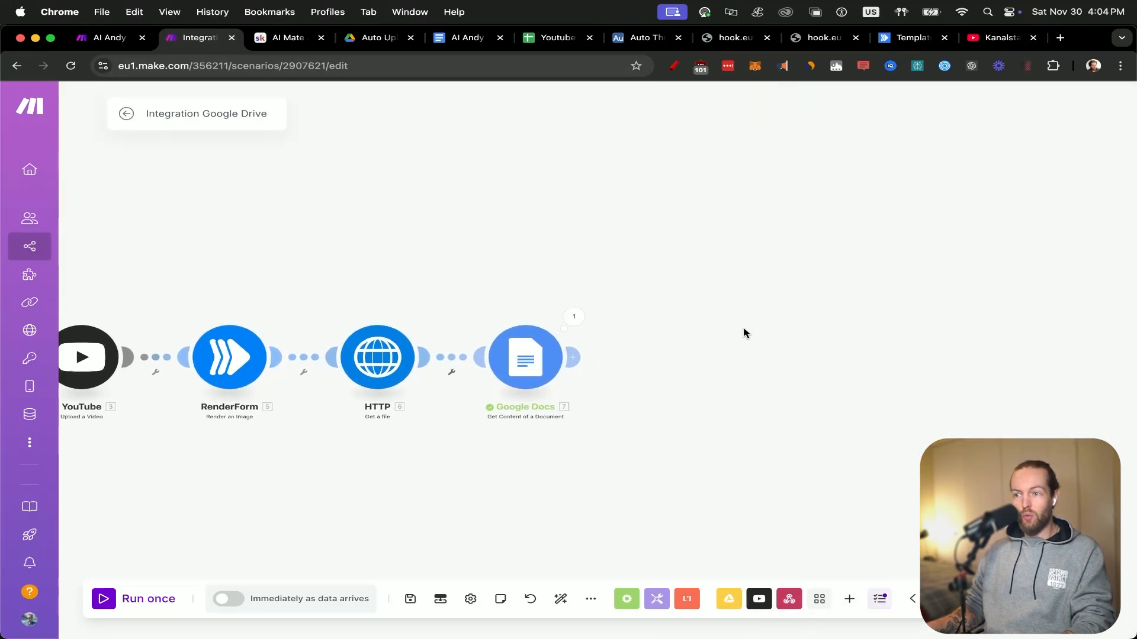
# Add an OpenAI (ChatGPT, Whisper, DALL-E) Create a Completion module after the Google Docs module.
pyautogui.click(573, 358)
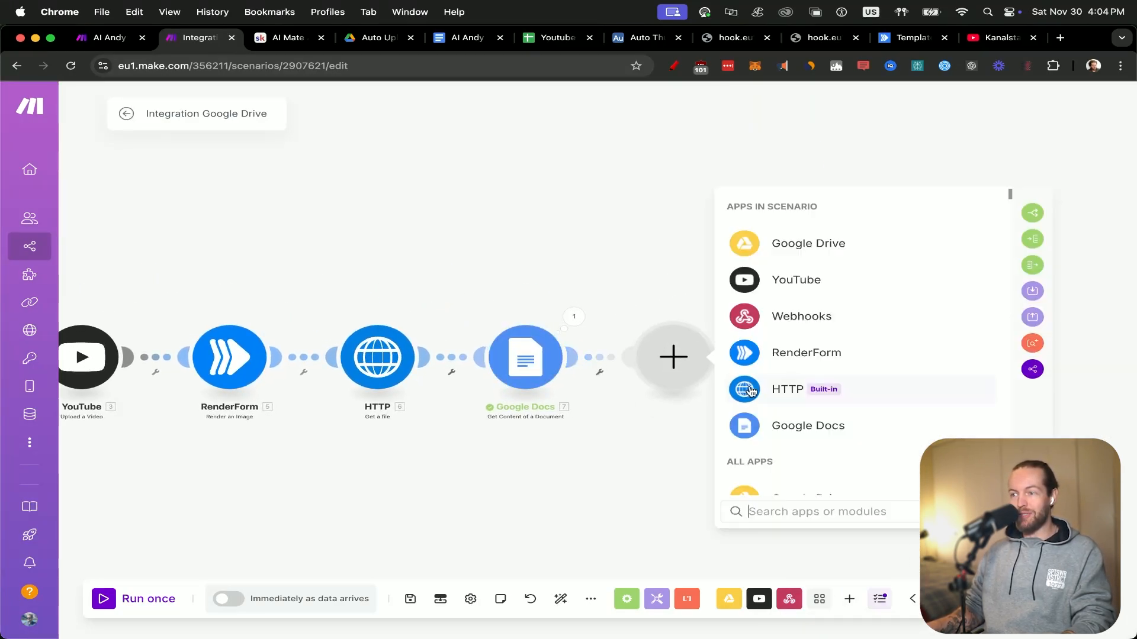
pyautogui.write('chatgpt com')
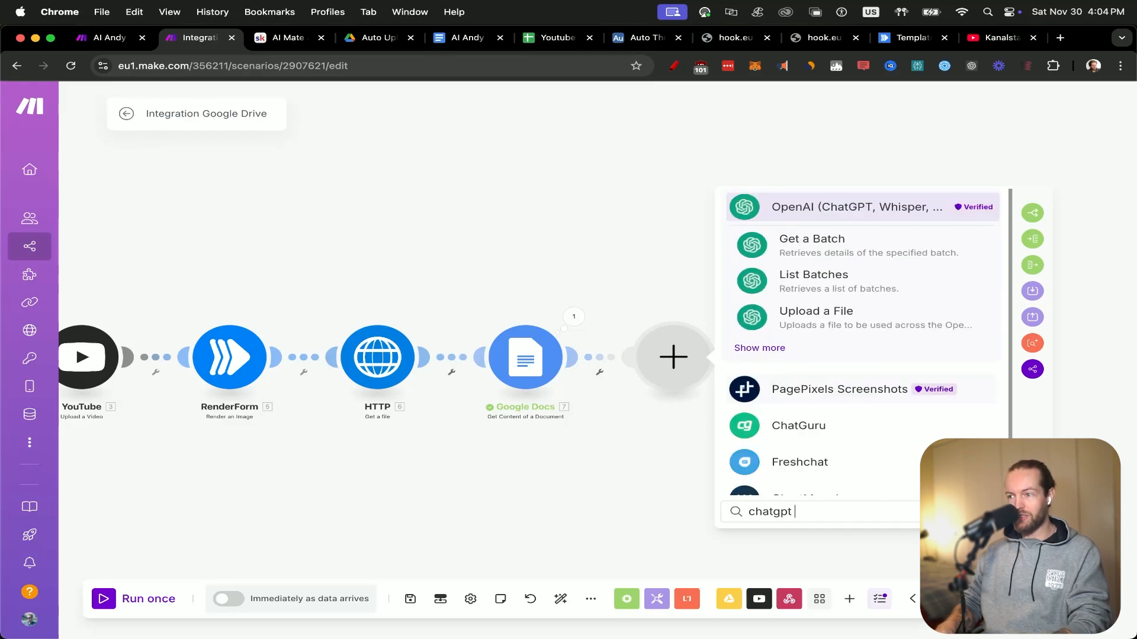
pyautogui.write('pl')
pyautogui.click(876, 243)
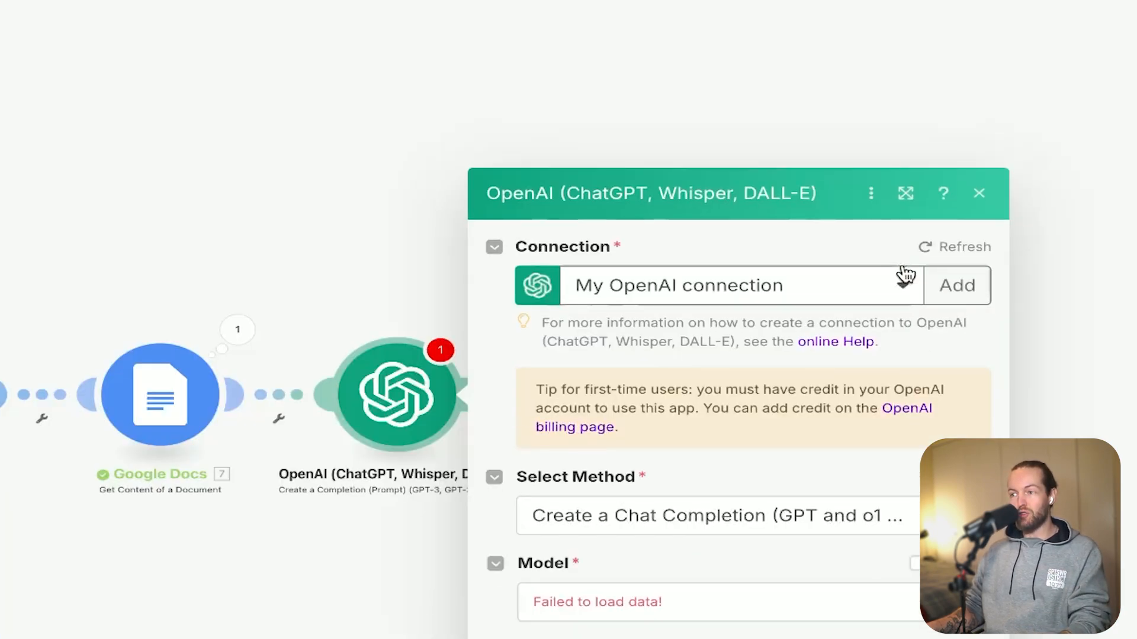
# Set the OpenAI module's connection to Nov 15 OpenAI and its model to chatgpt-4o-latest (system).
pyautogui.click(901, 79)
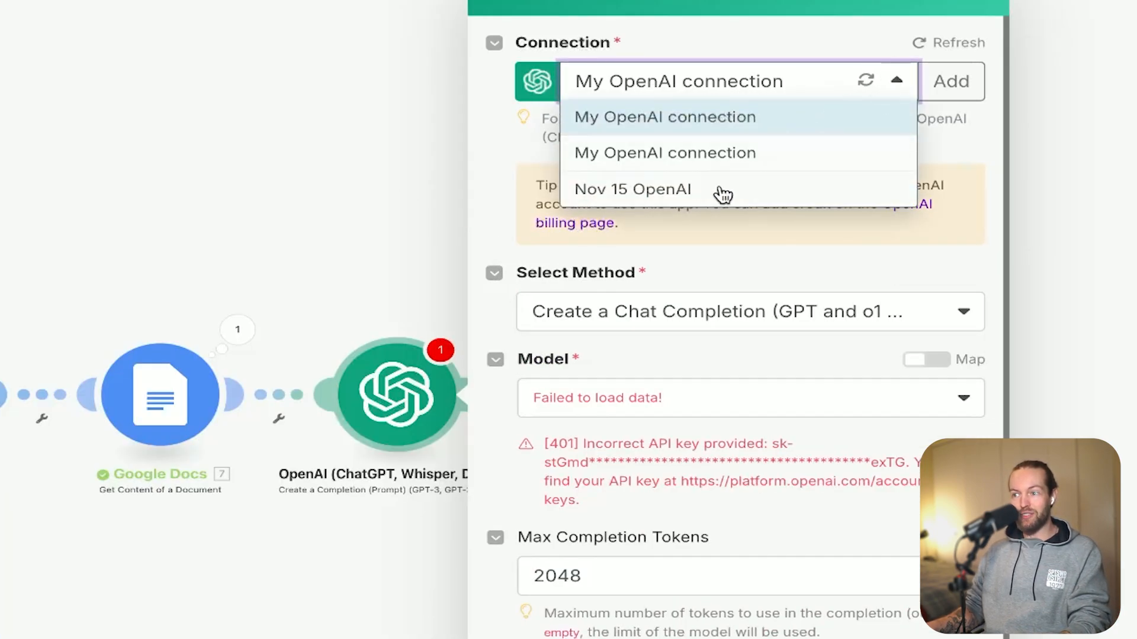
pyautogui.click(723, 195)
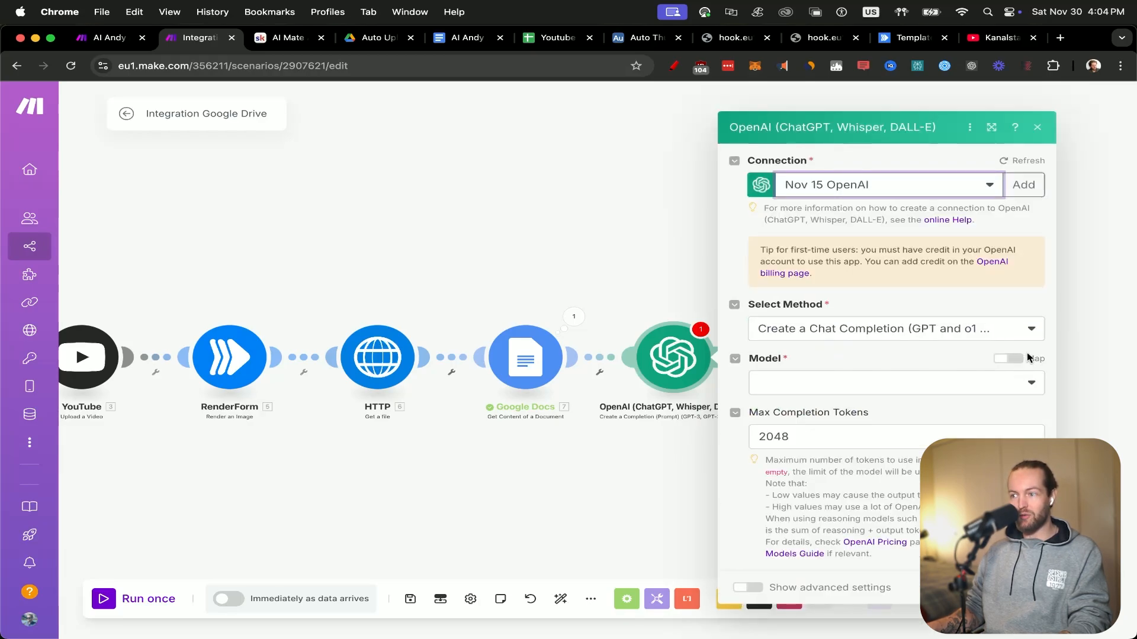
pyautogui.click(998, 389)
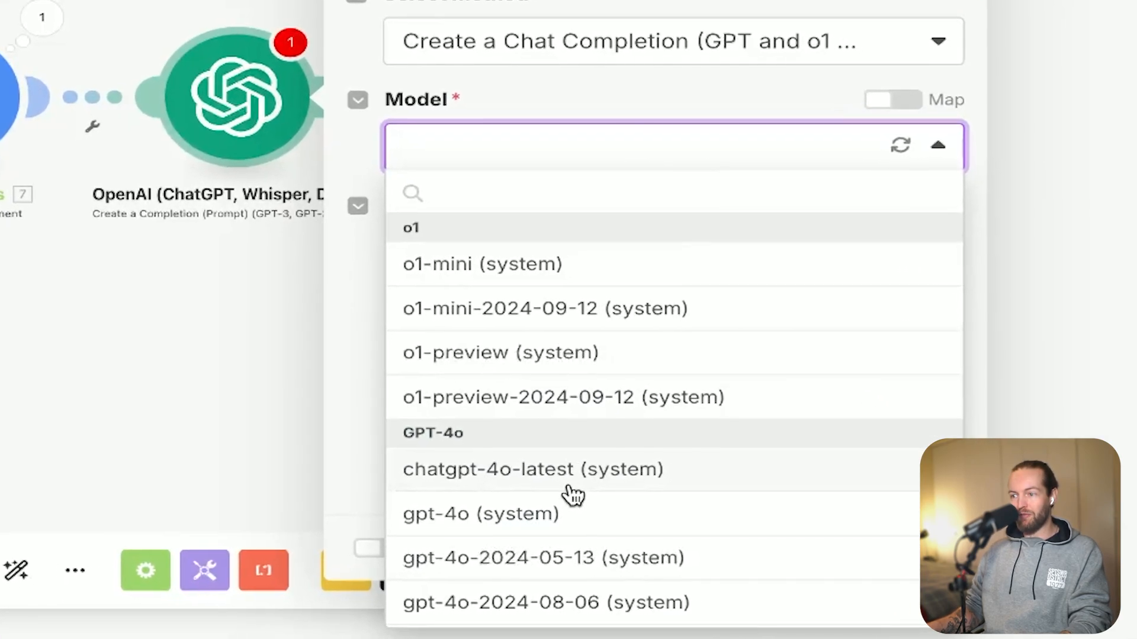
pyautogui.click(570, 489)
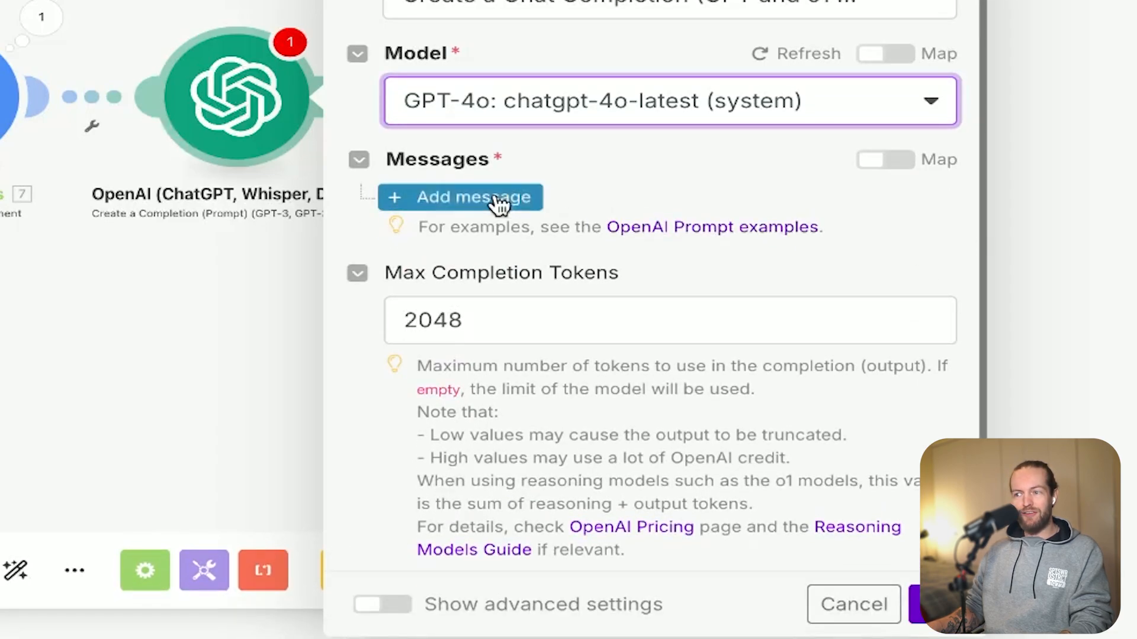
# Add a User message whose prompt requests a single great YouTube title based on the file name and best performing titles.
pyautogui.click(496, 196)
pyautogui.click(703, 290)
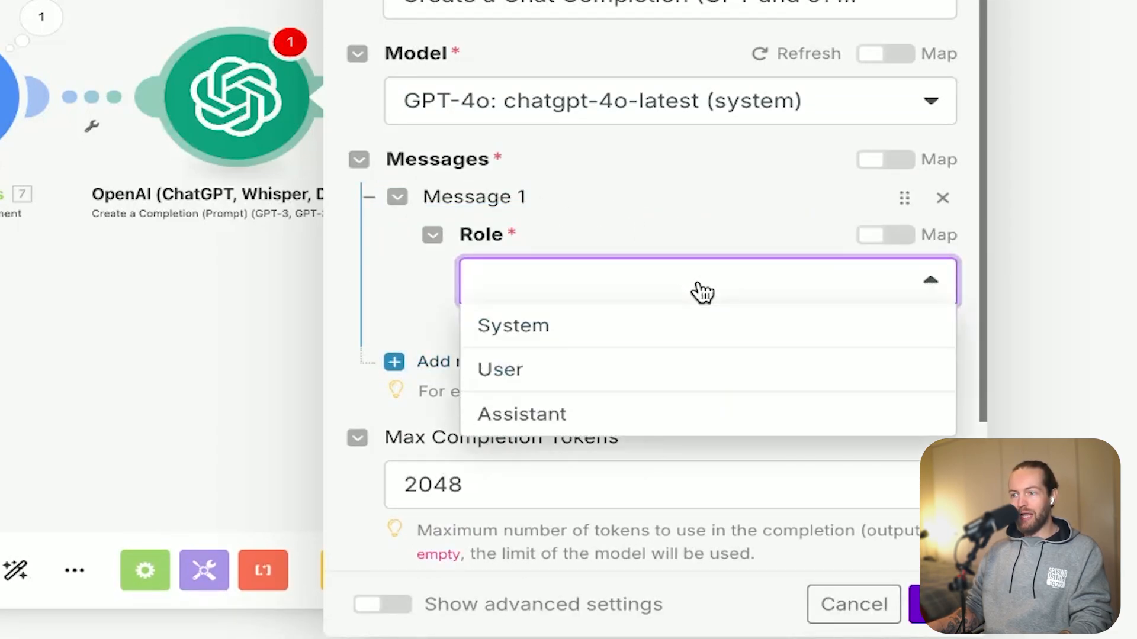
pyautogui.click(578, 367)
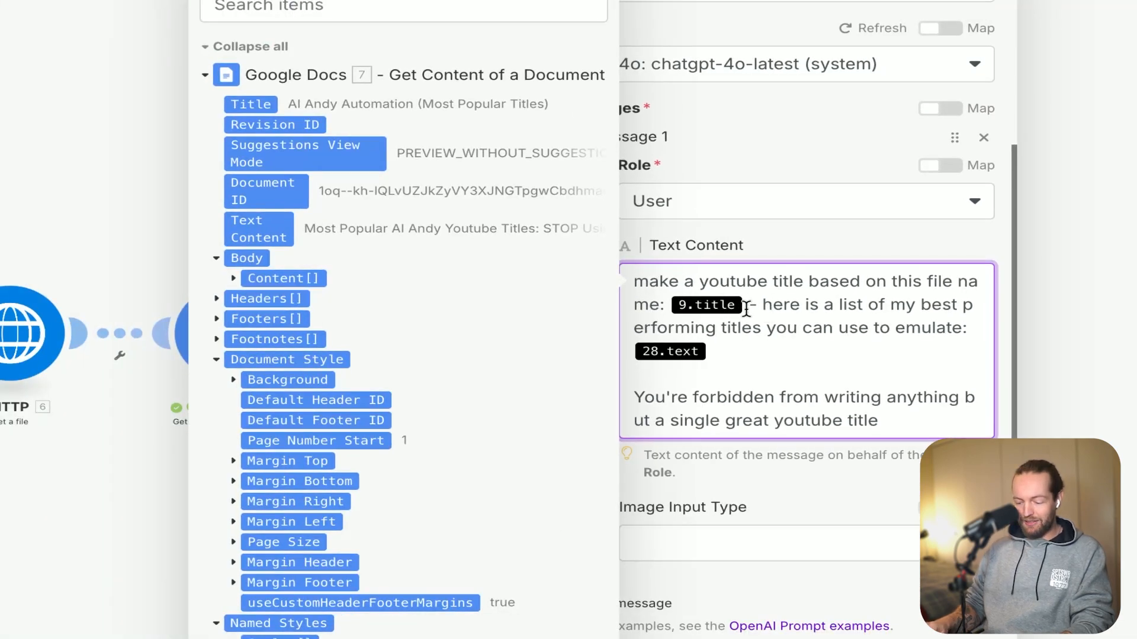
# Replace the 9.title placeholder in the prompt with the title value from the Custom webhook.
pyautogui.press('BackSpace')
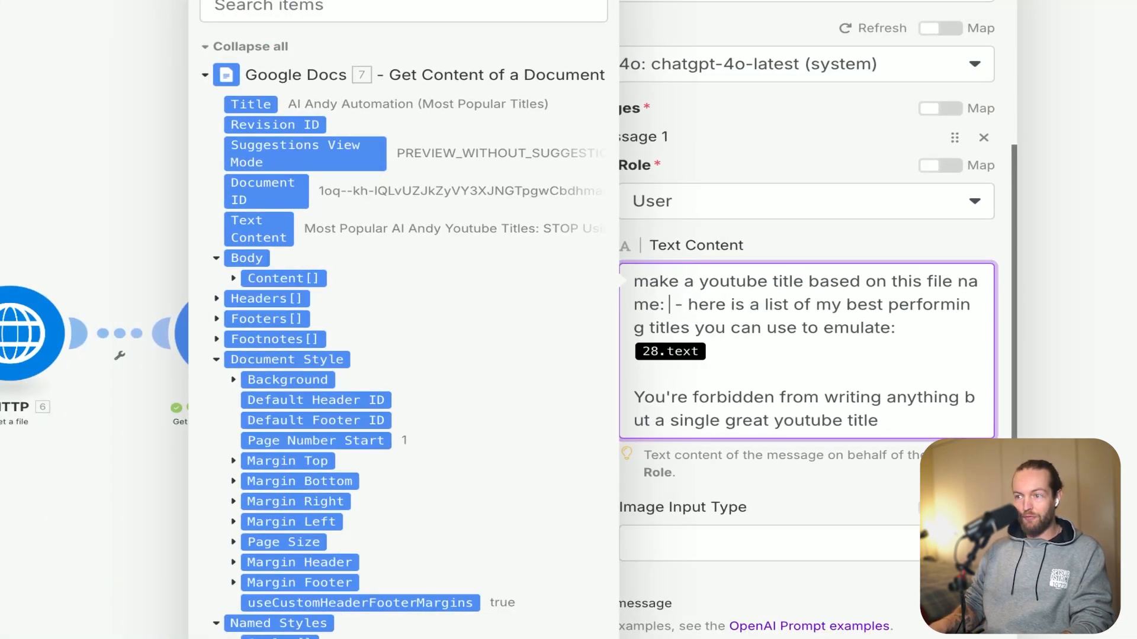
pyautogui.click(247, 47)
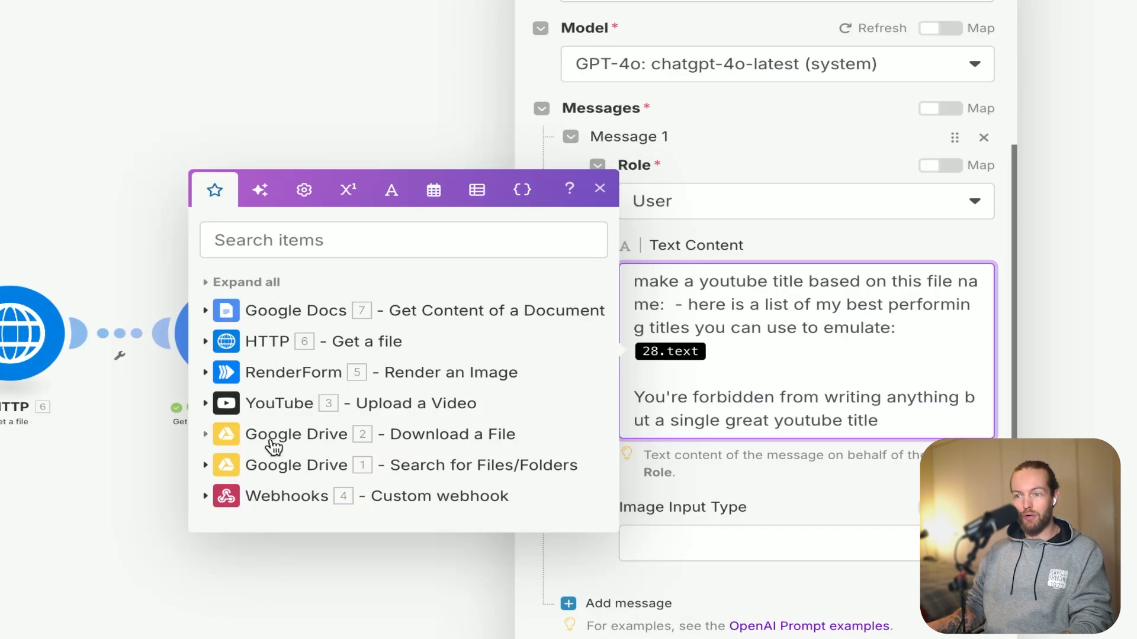
pyautogui.click(206, 497)
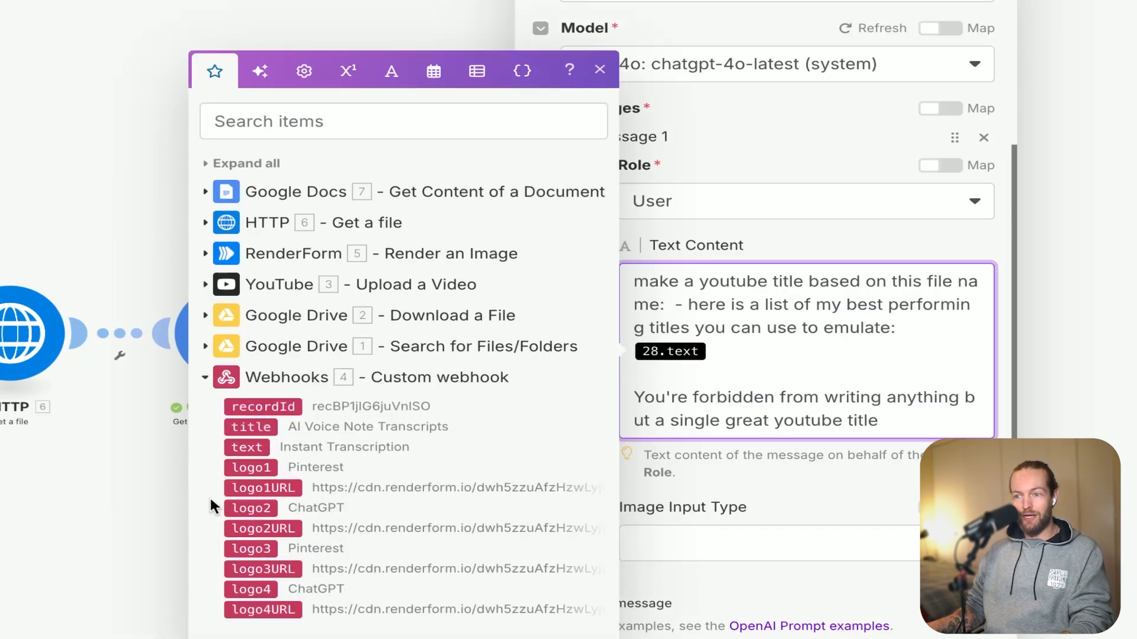
pyautogui.click(265, 430)
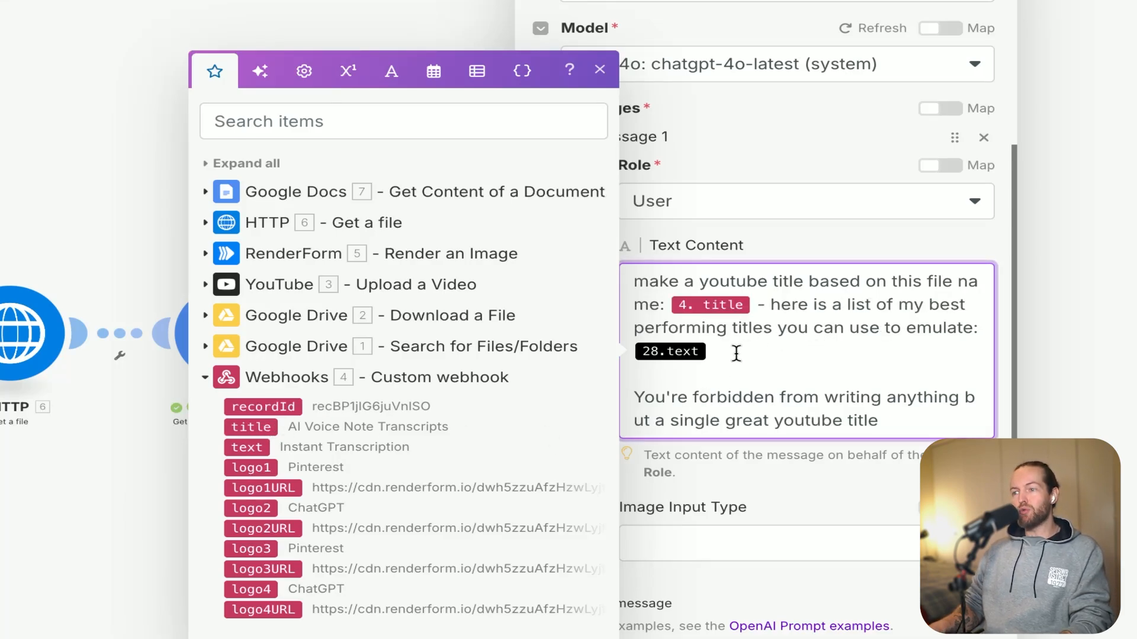
# Replace the 28.text placeholder in the prompt with the Google Docs Text Content and save the OpenAI module.
pyautogui.press('BackSpace')
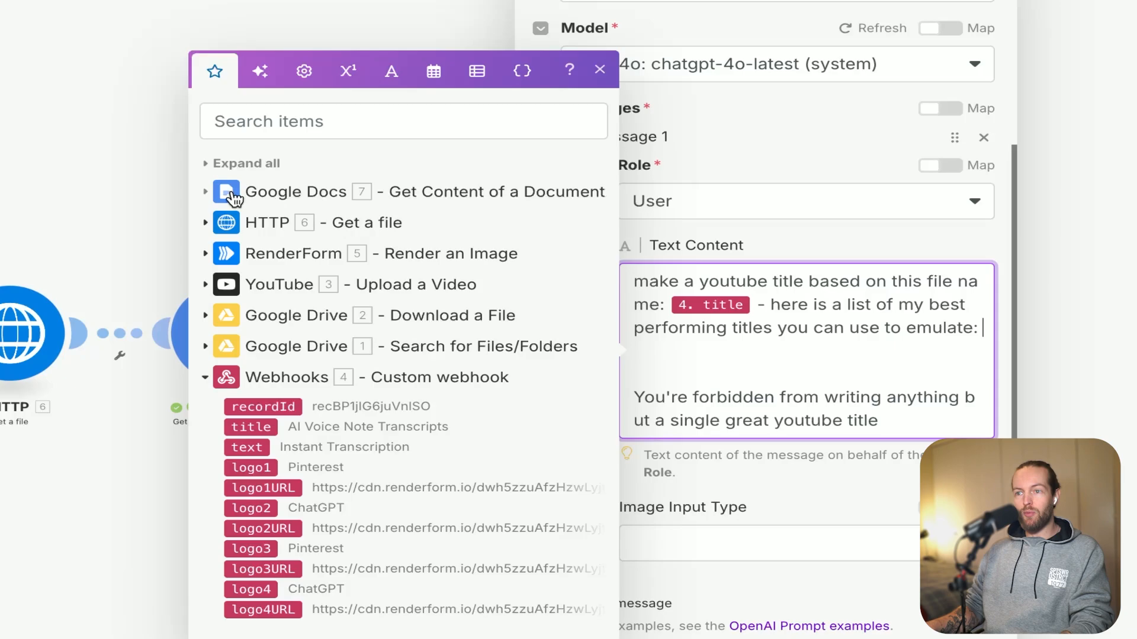
pyautogui.click(205, 191)
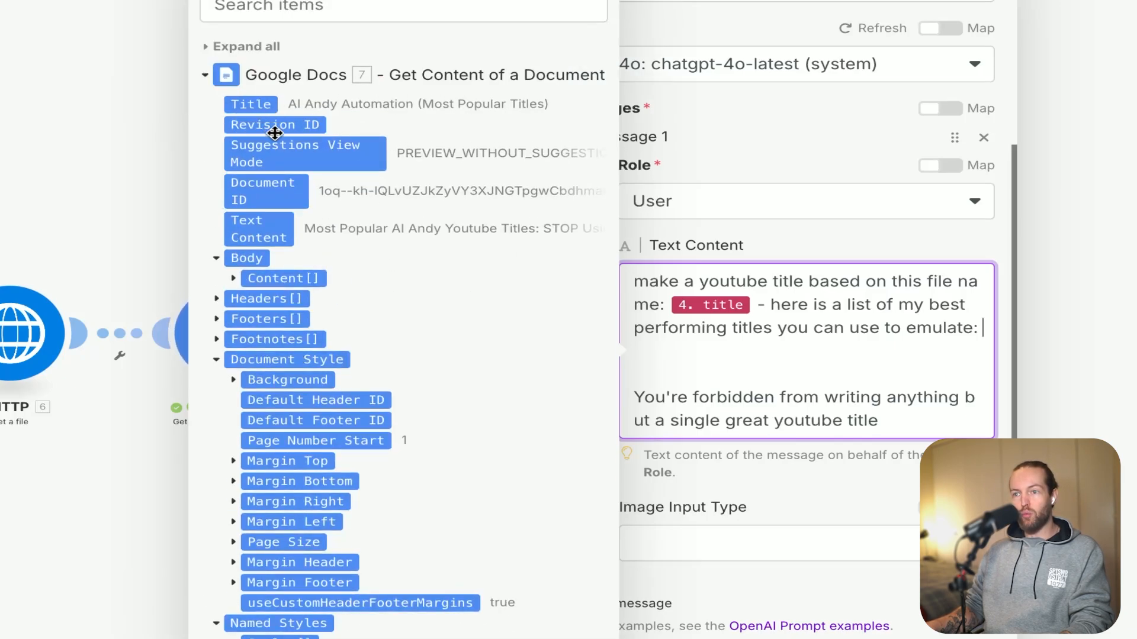
pyautogui.click(263, 227)
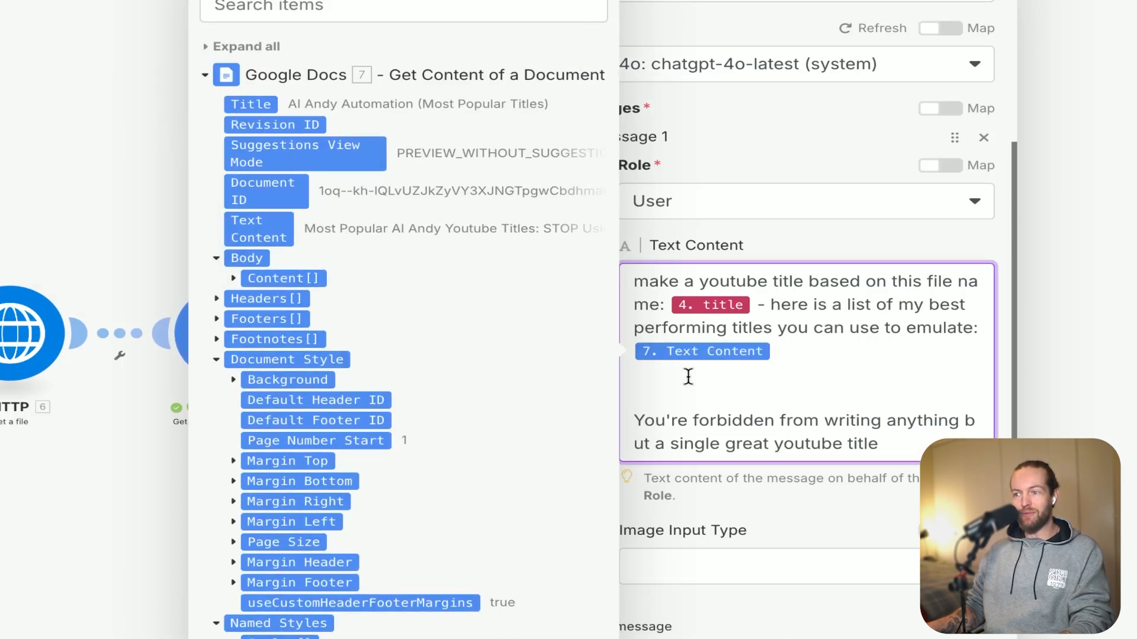
pyautogui.scroll(-1, 829, 394)
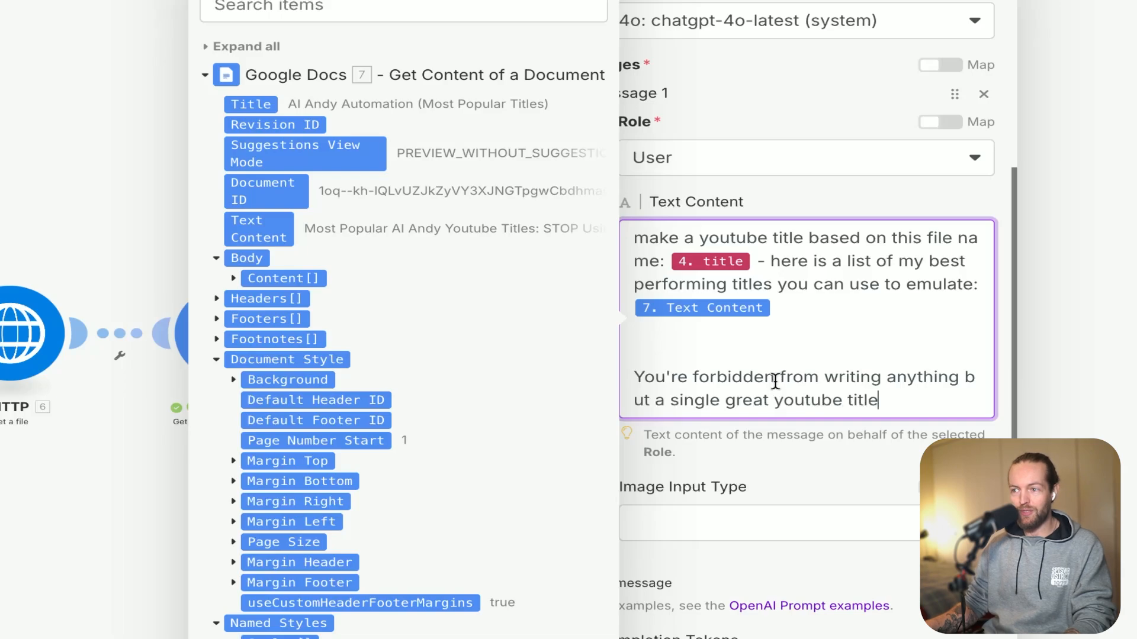
pyautogui.moveTo(775, 380); pyautogui.dragTo(701, 374)
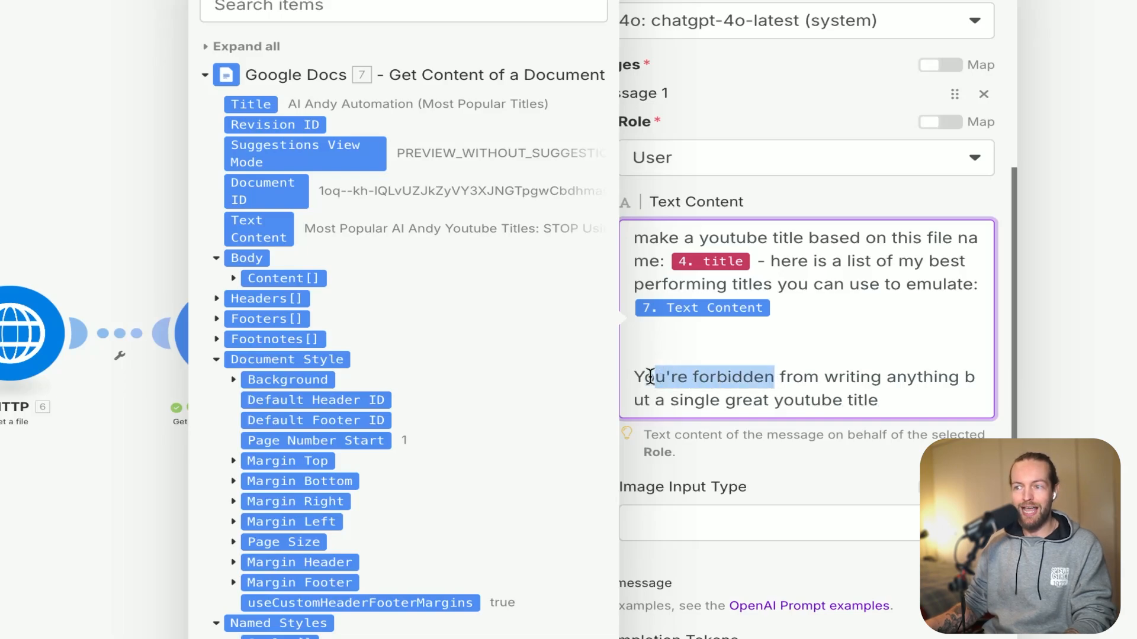
pyautogui.click(861, 466)
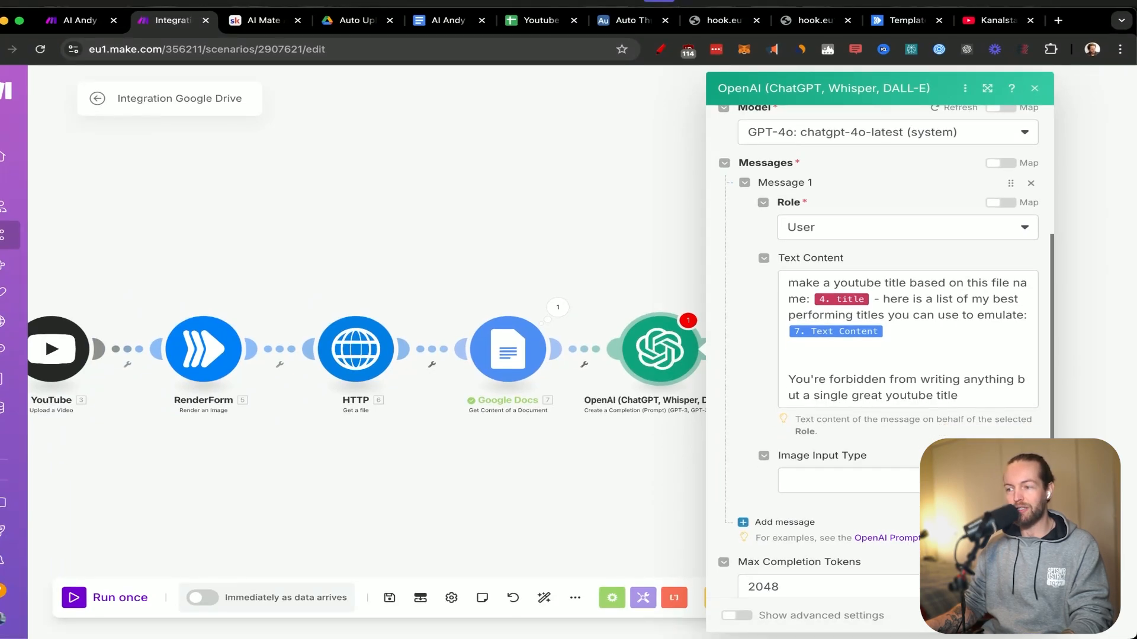
pyautogui.click(1023, 616)
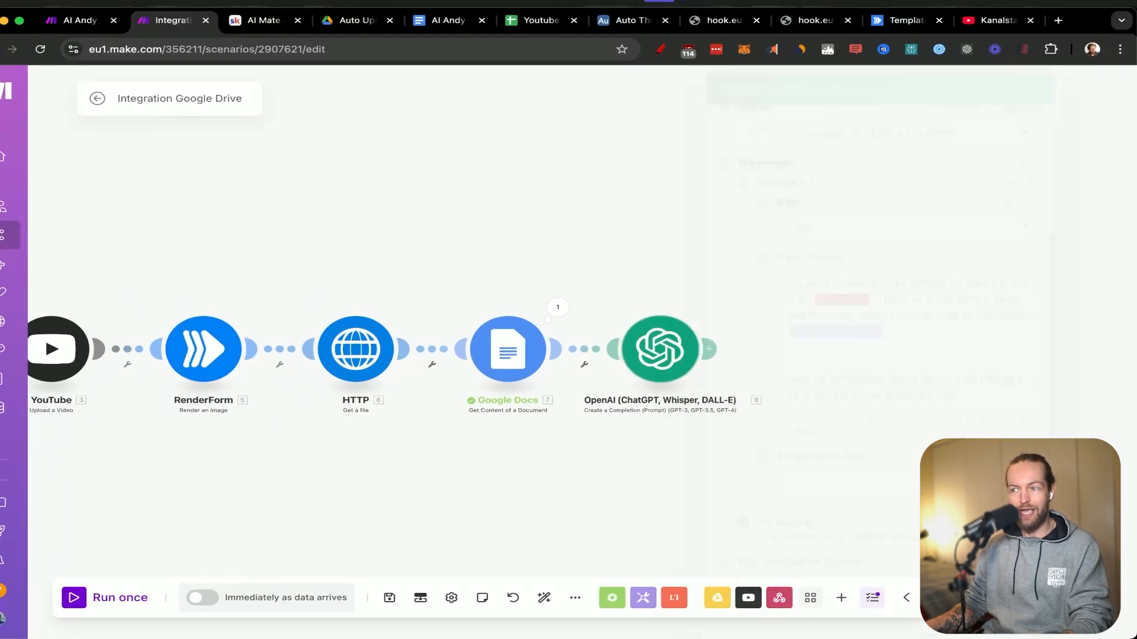
# Add a YouTube Update a Video Details module after the OpenAI module.
pyautogui.click(674, 359)
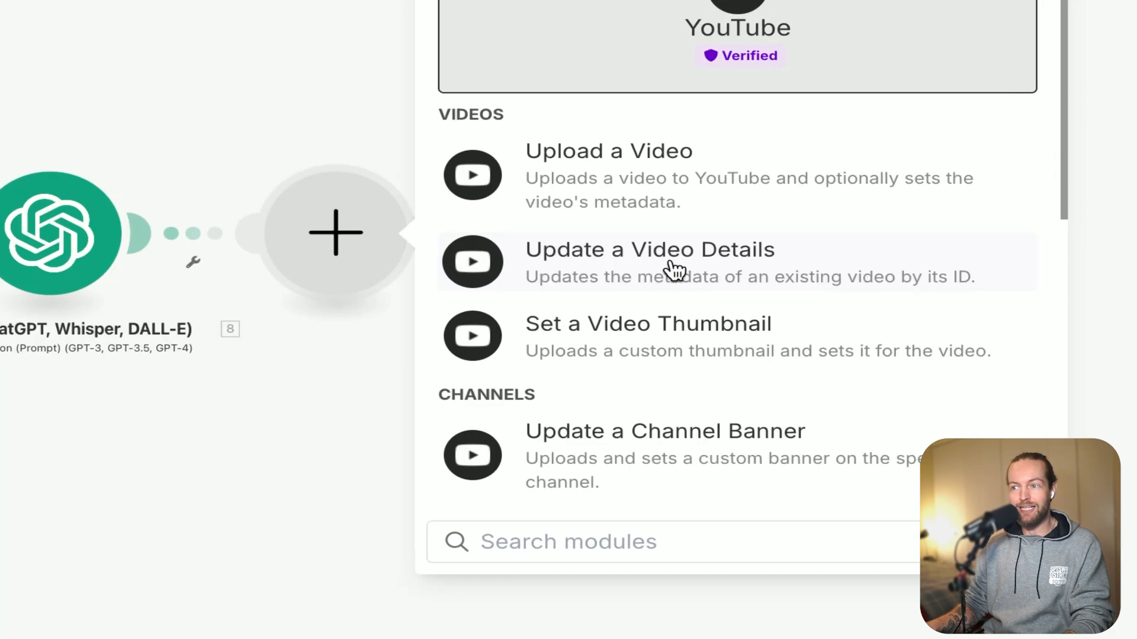
pyautogui.click(722, 273)
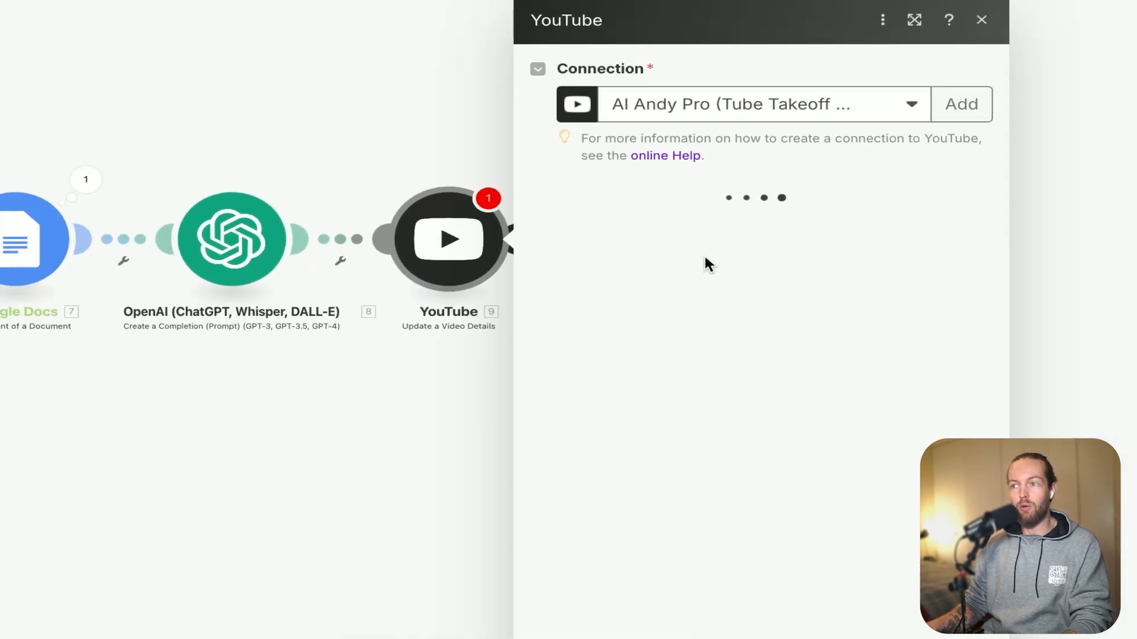
# Map the update module's Video ID to the Video ID from the YouTube Upload a Video module.
pyautogui.click(799, 235)
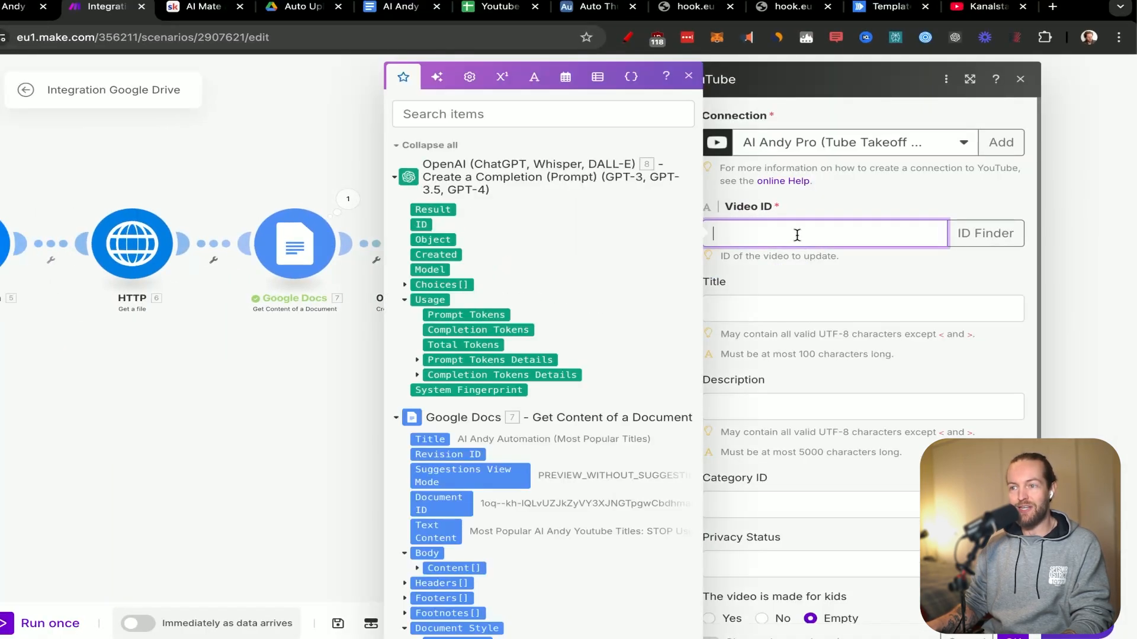
pyautogui.click(410, 147)
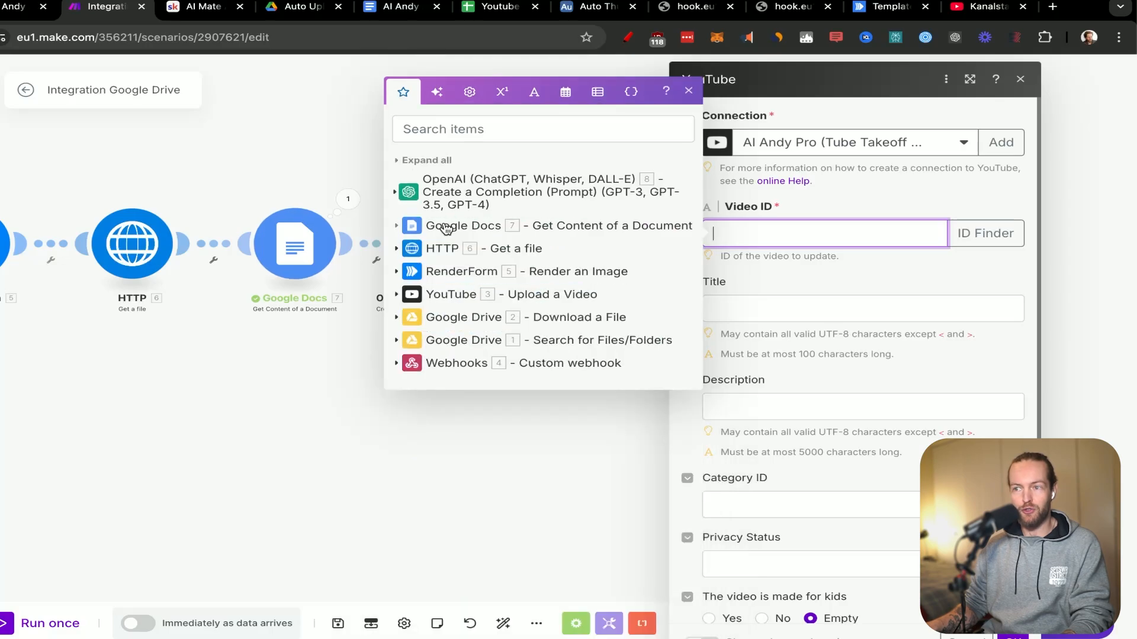
pyautogui.click(396, 294)
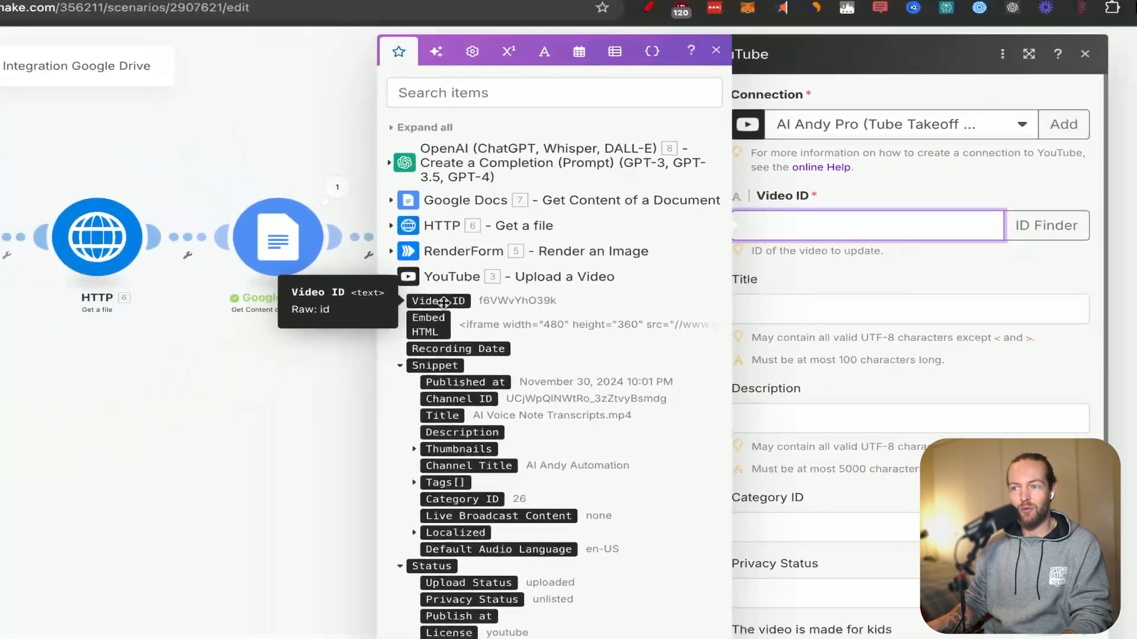
pyautogui.click(443, 300)
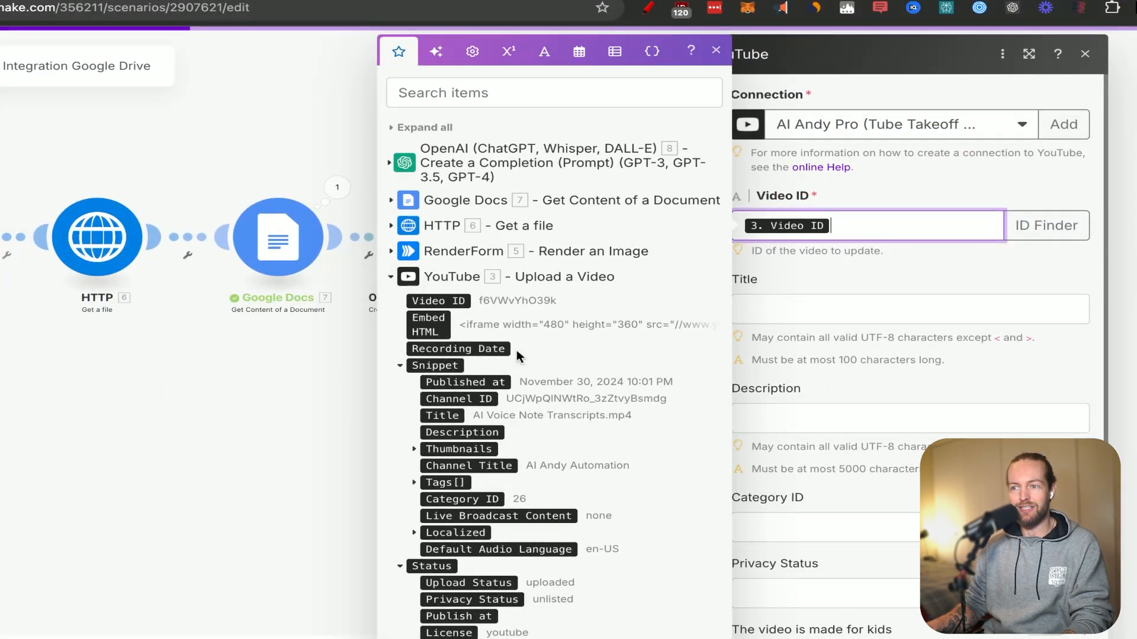
# Map the video's Title to the Result of the OpenAI completion module.
pyautogui.click(872, 315)
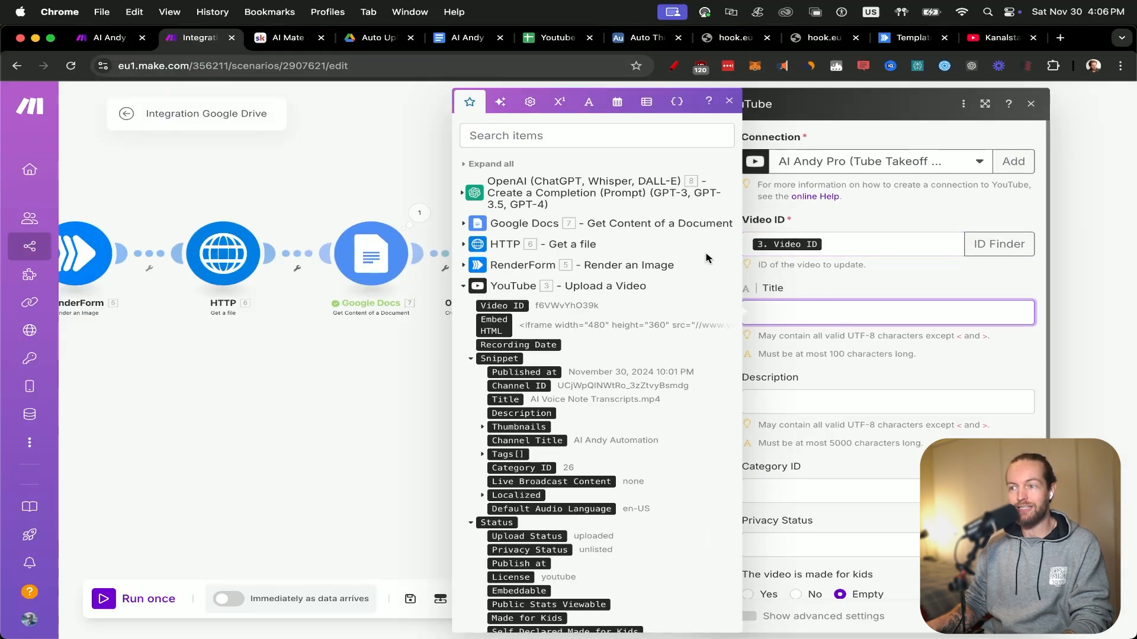
pyautogui.click(463, 193)
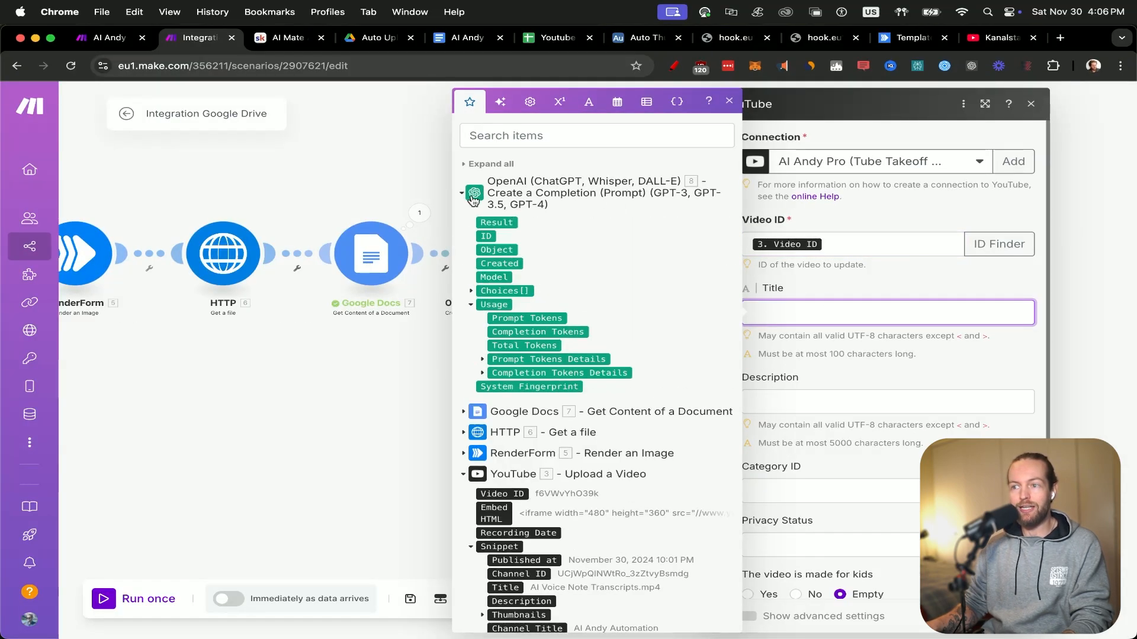
pyautogui.click(510, 222)
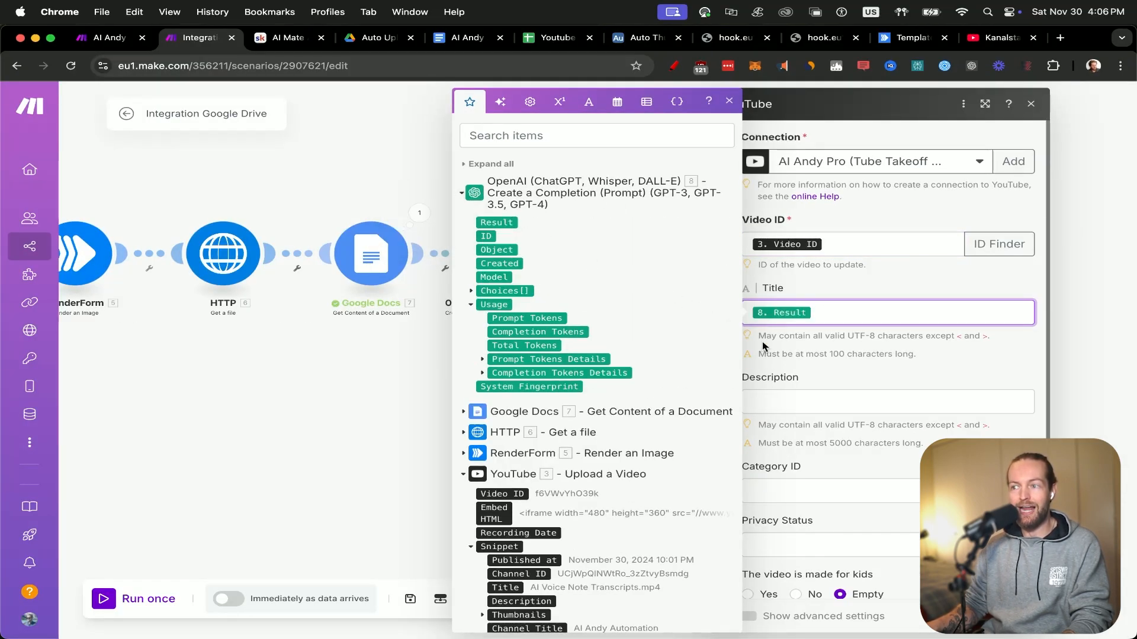
pyautogui.click(976, 380)
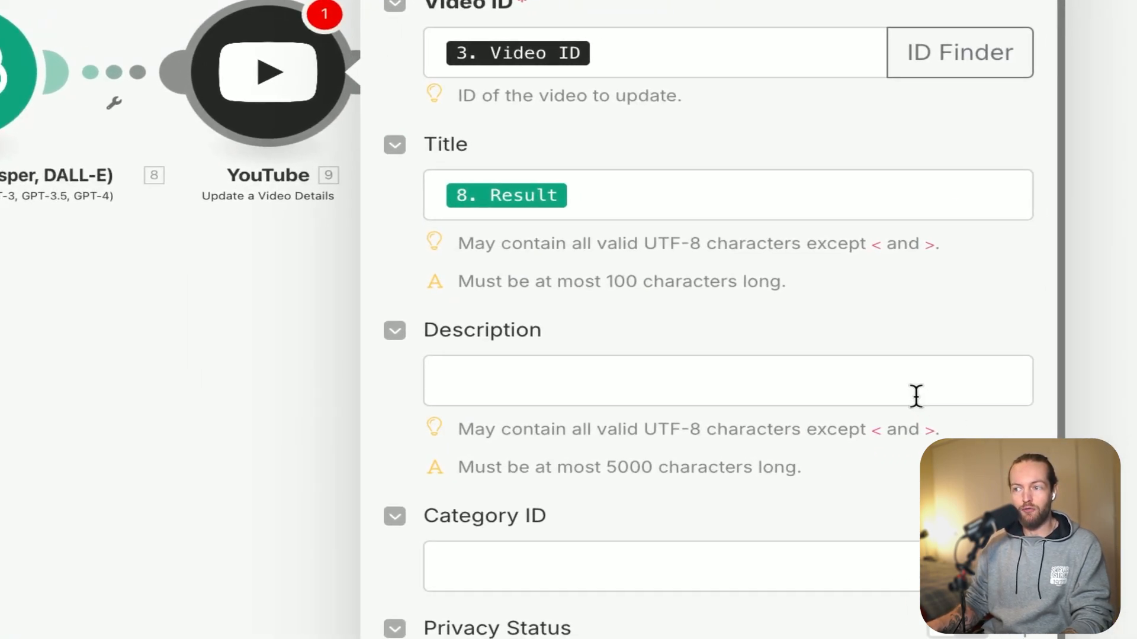
pyautogui.click(915, 396)
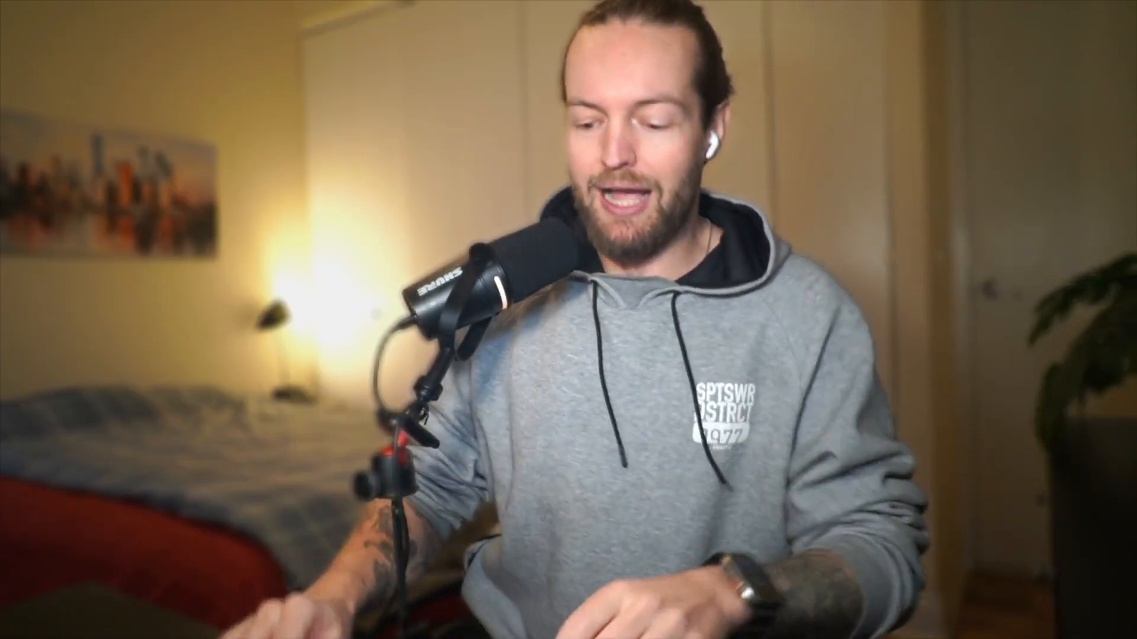
pyautogui.write('he')
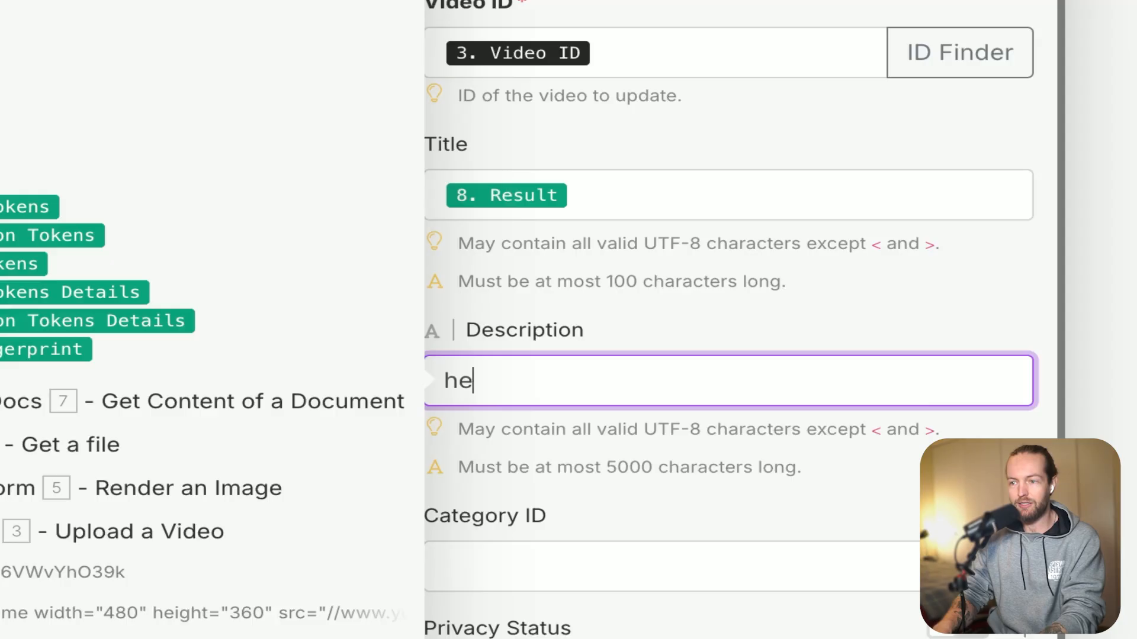
pyautogui.write('re is my link')
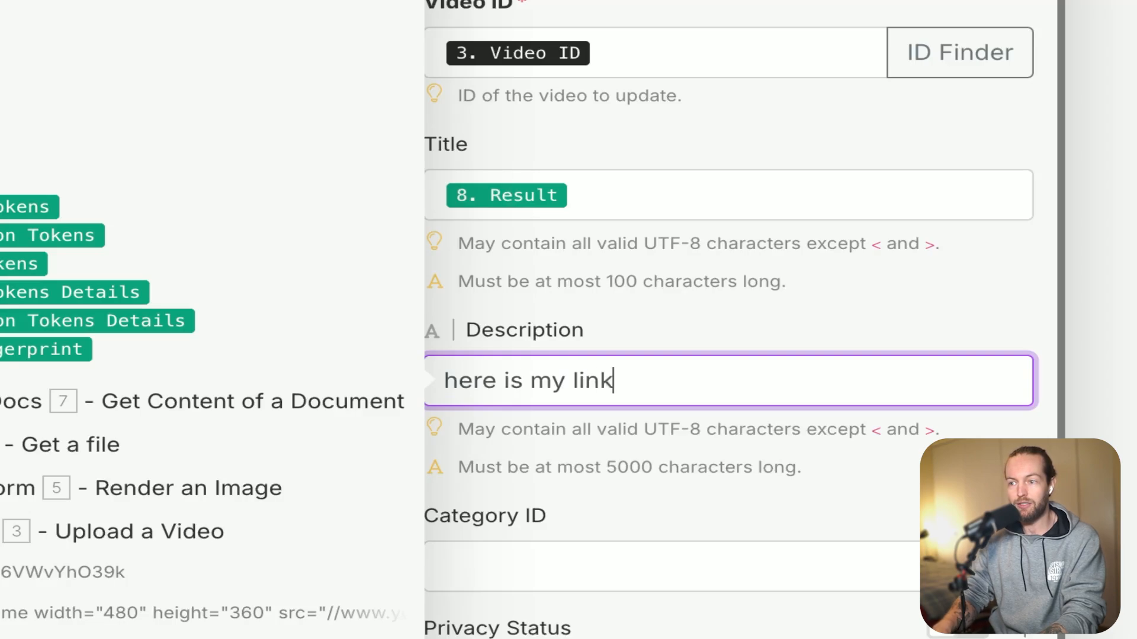
pyautogui.write(':')
pyautogui.press('Return')
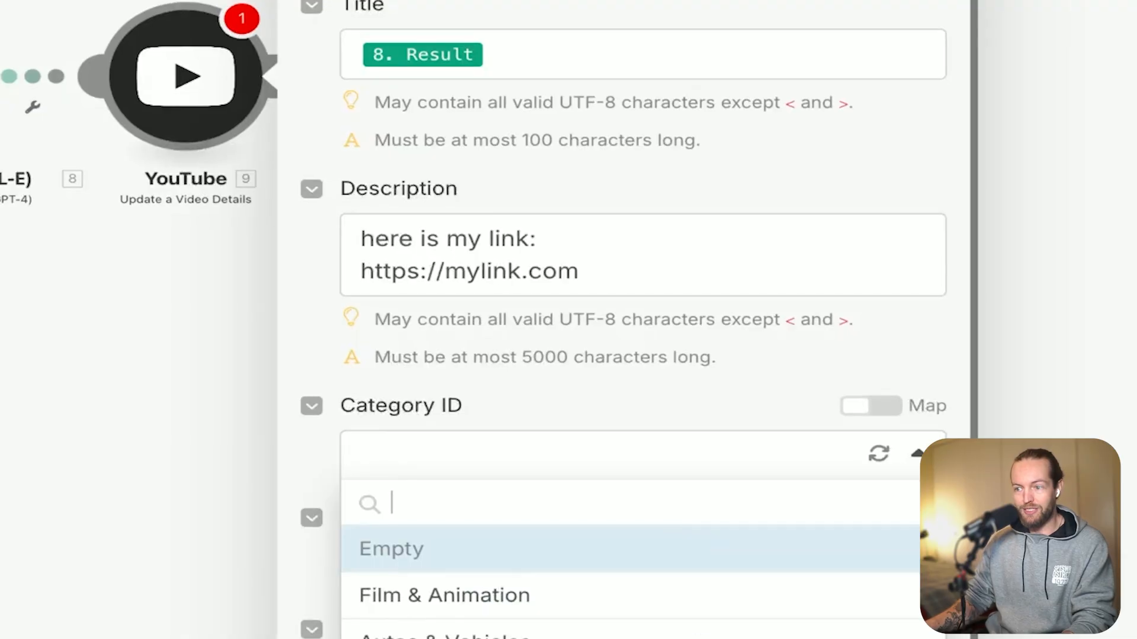
# Set the video's category to Science & Technology and its privacy status to Unlisted.
pyautogui.scroll(-5, 631, 571)
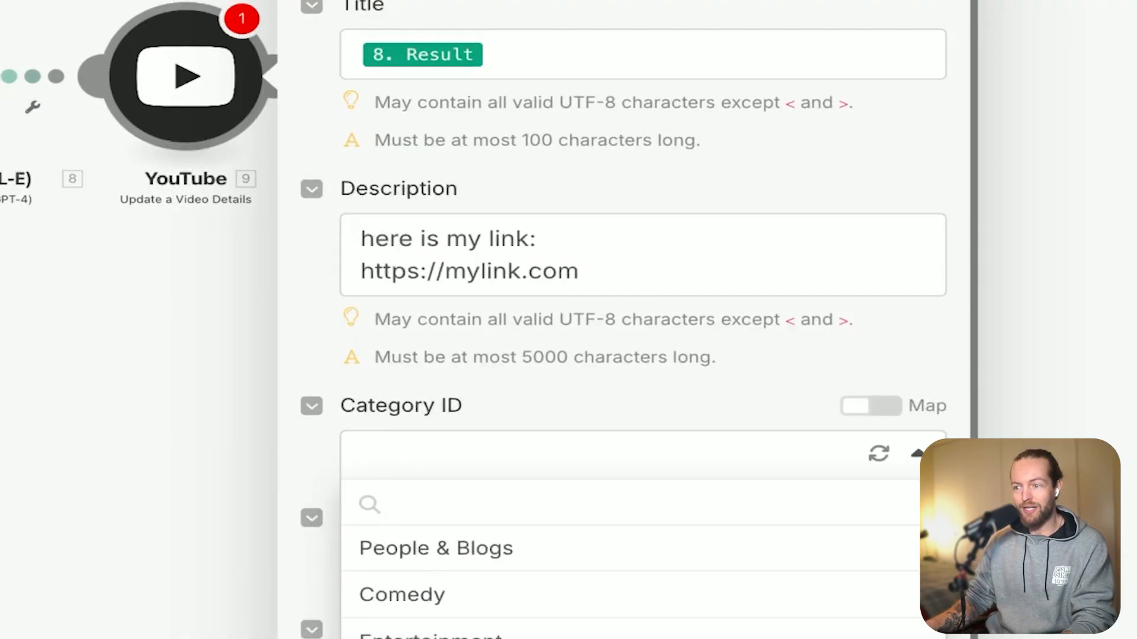
pyautogui.click(652, 637)
pyautogui.click(716, 564)
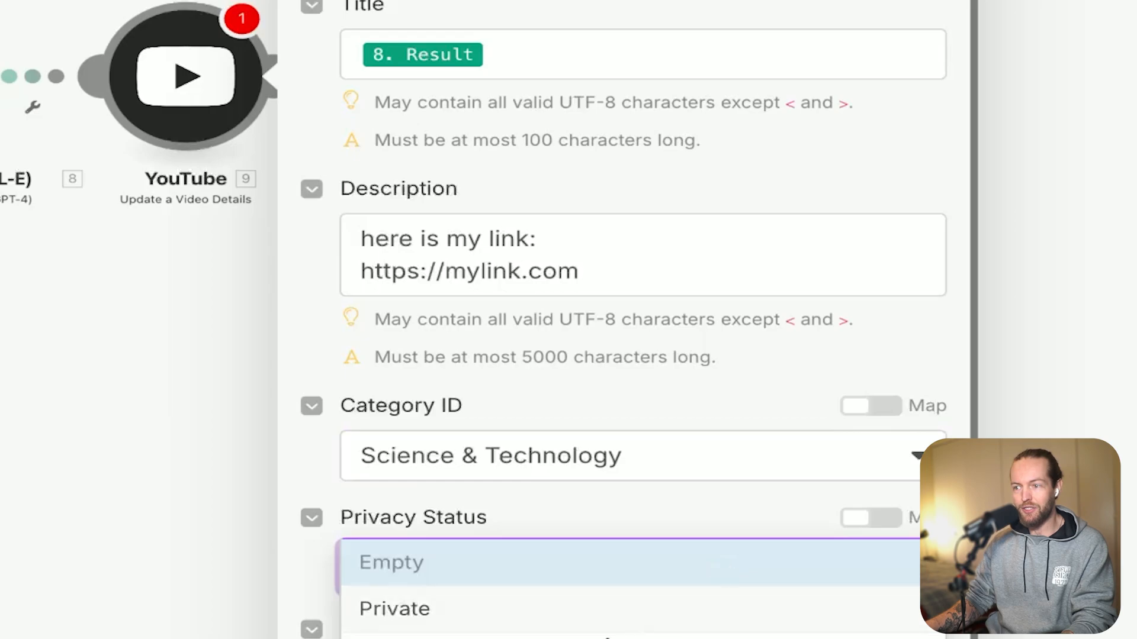
pyautogui.click(606, 637)
pyautogui.scroll(-5, 809, 592)
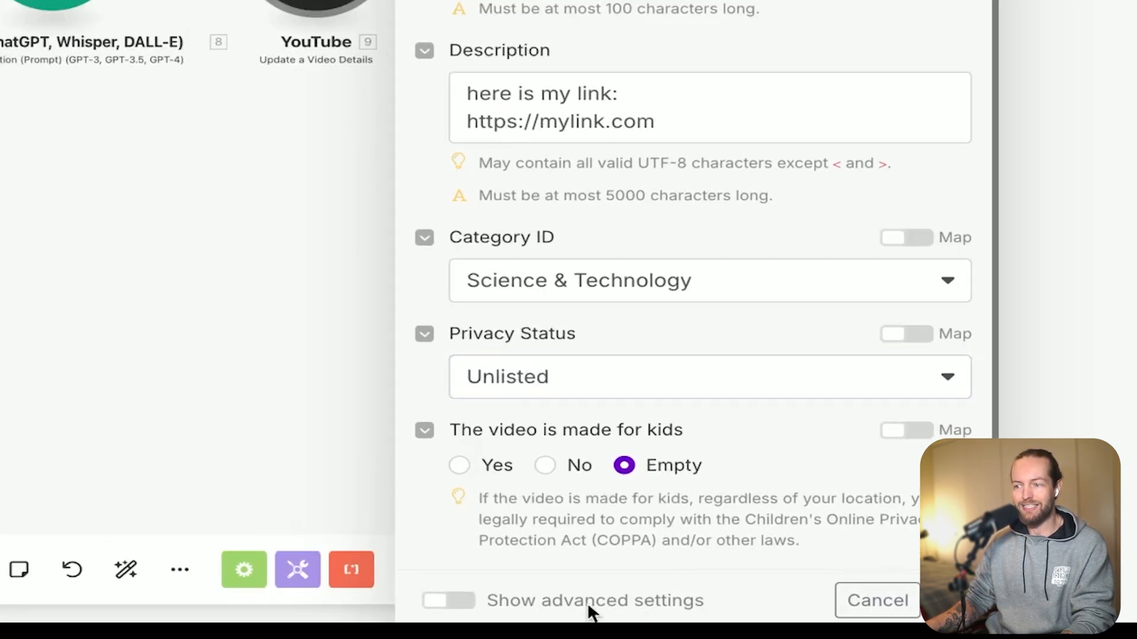
# Show the advanced settings of the Update a Video Details module, look through the extra fields and save the module.
pyautogui.click(461, 600)
pyautogui.scroll(-8, 684, 490)
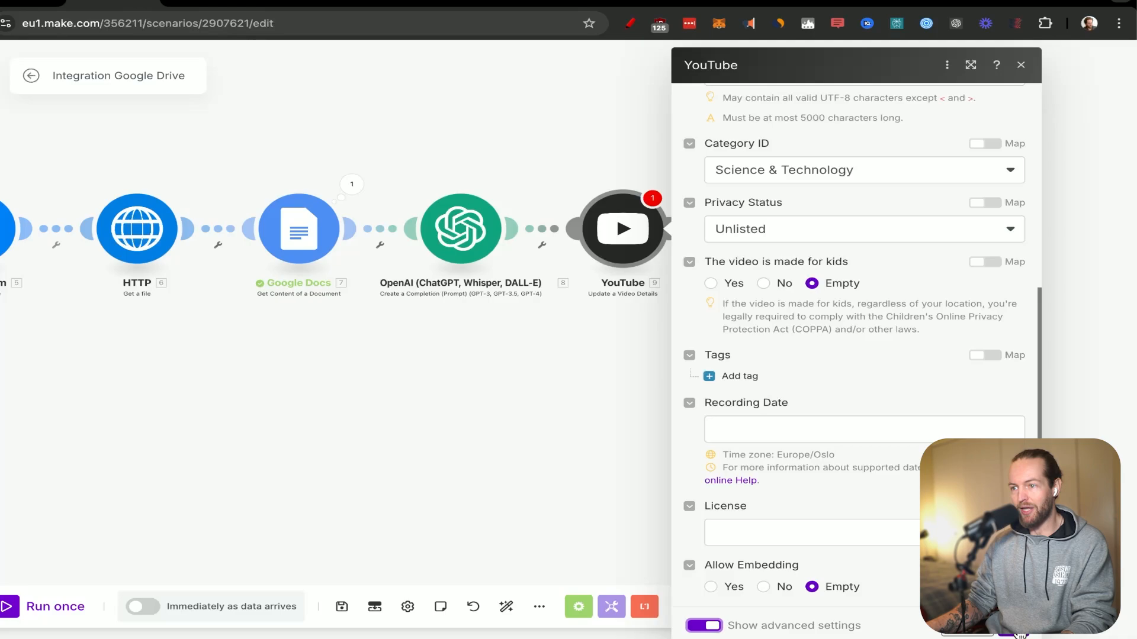
pyautogui.click(950, 600)
# Add a YouTube Set a Video Thumbnail module after the Update a Video Details module.
pyautogui.click(679, 232)
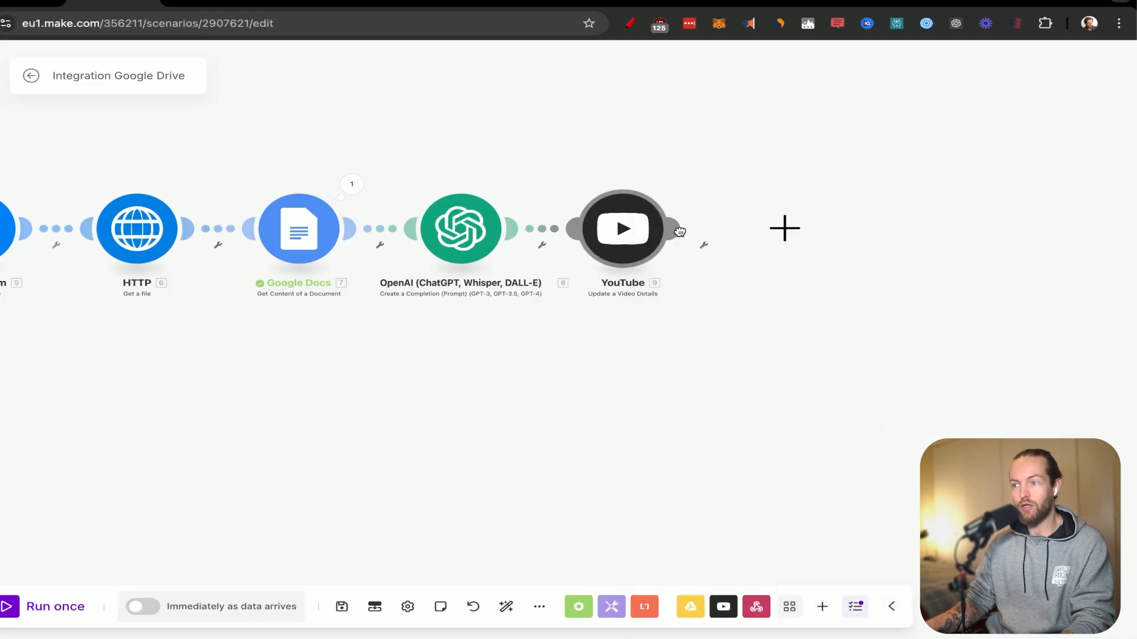
pyautogui.click(555, 153)
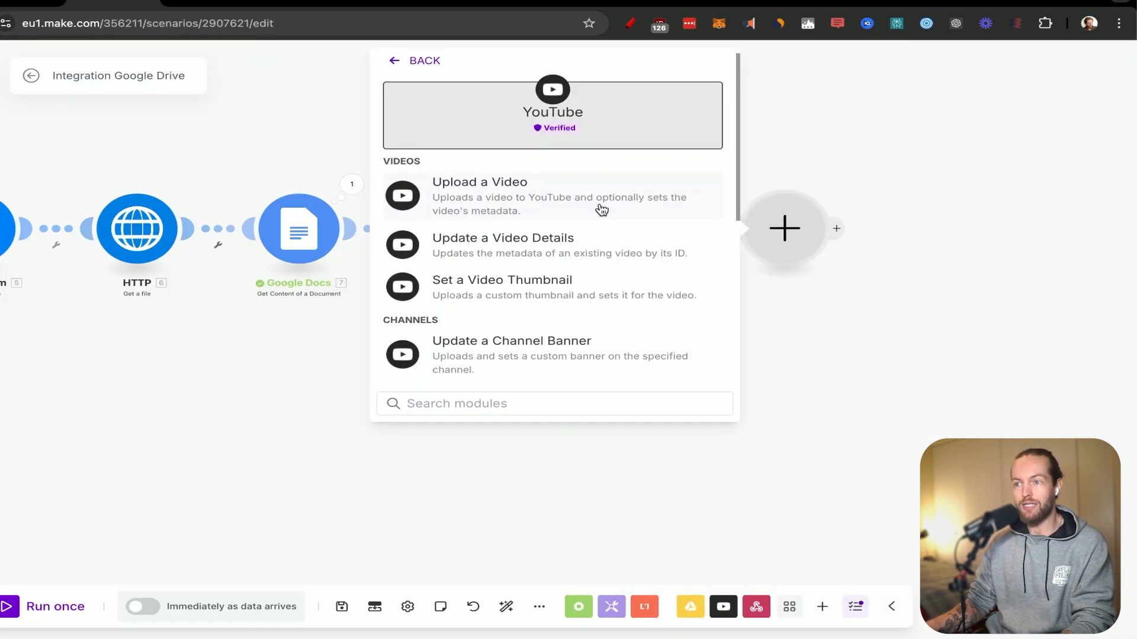
pyautogui.click(473, 296)
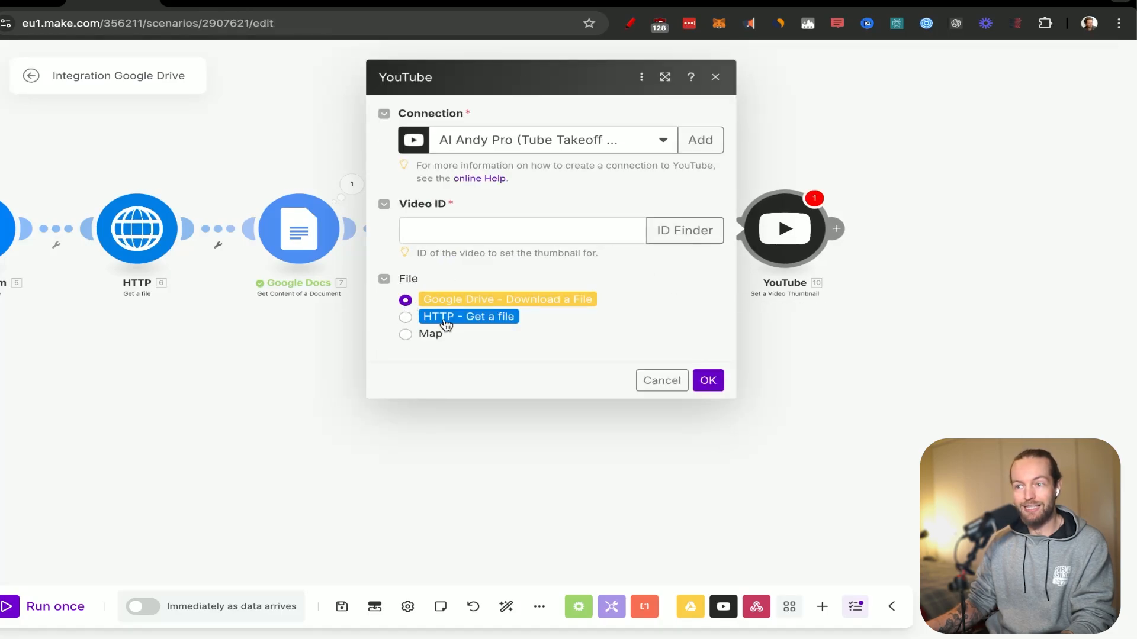
# Use HTTP - Get a file as the thumbnail file, map Video ID from Upload a Video, and save the module.
pyautogui.click(579, 232)
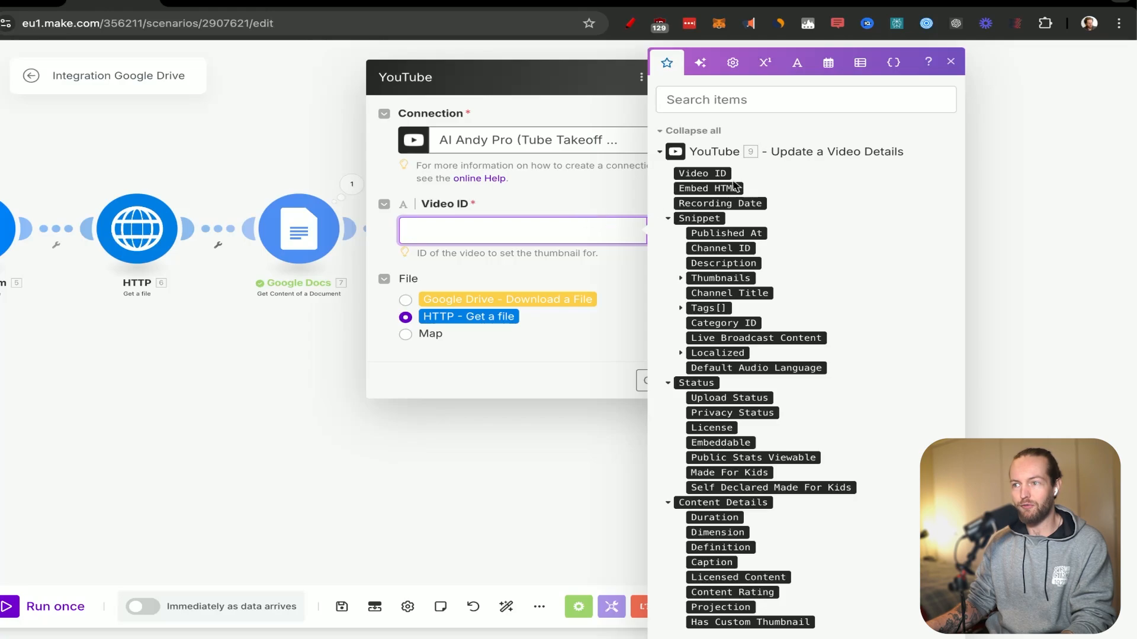
pyautogui.click(669, 133)
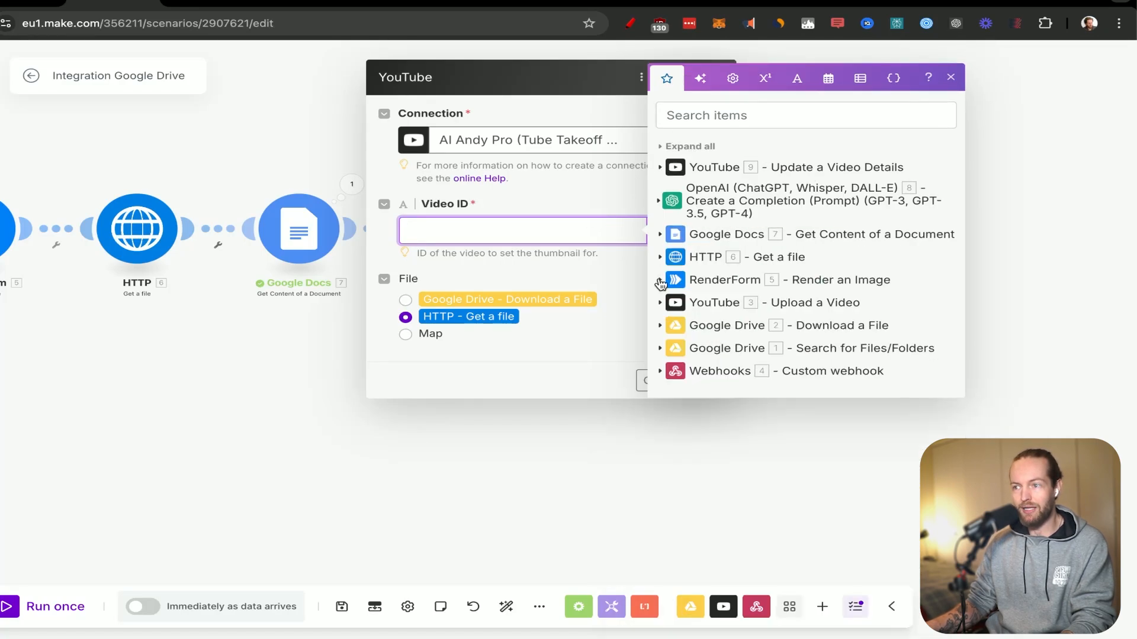
pyautogui.click(662, 303)
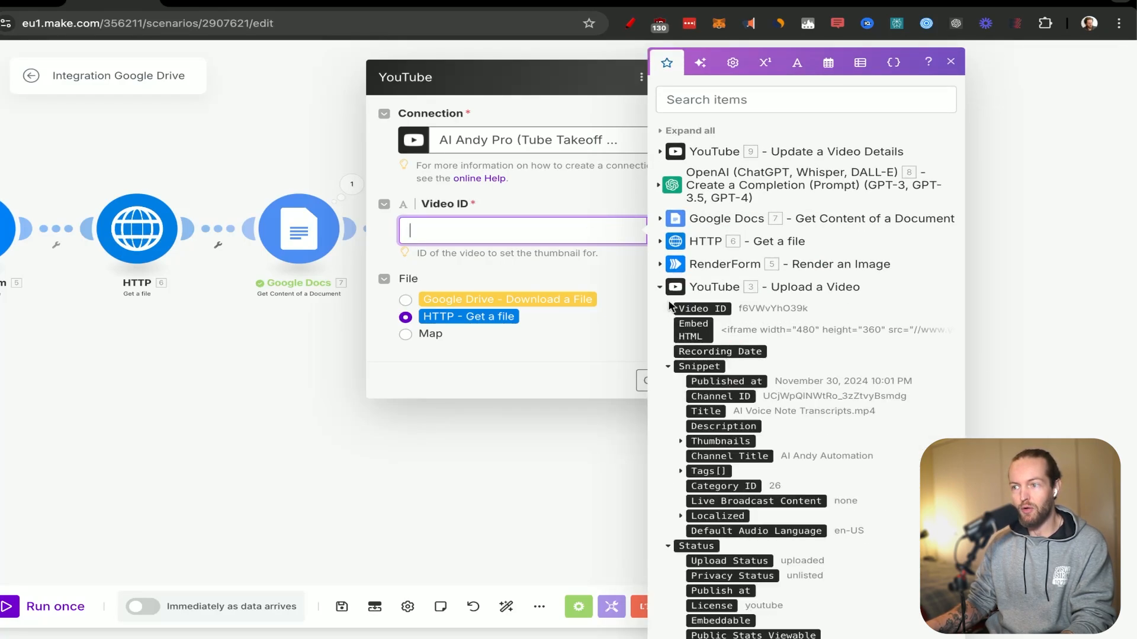
pyautogui.click(699, 310)
pyautogui.click(563, 361)
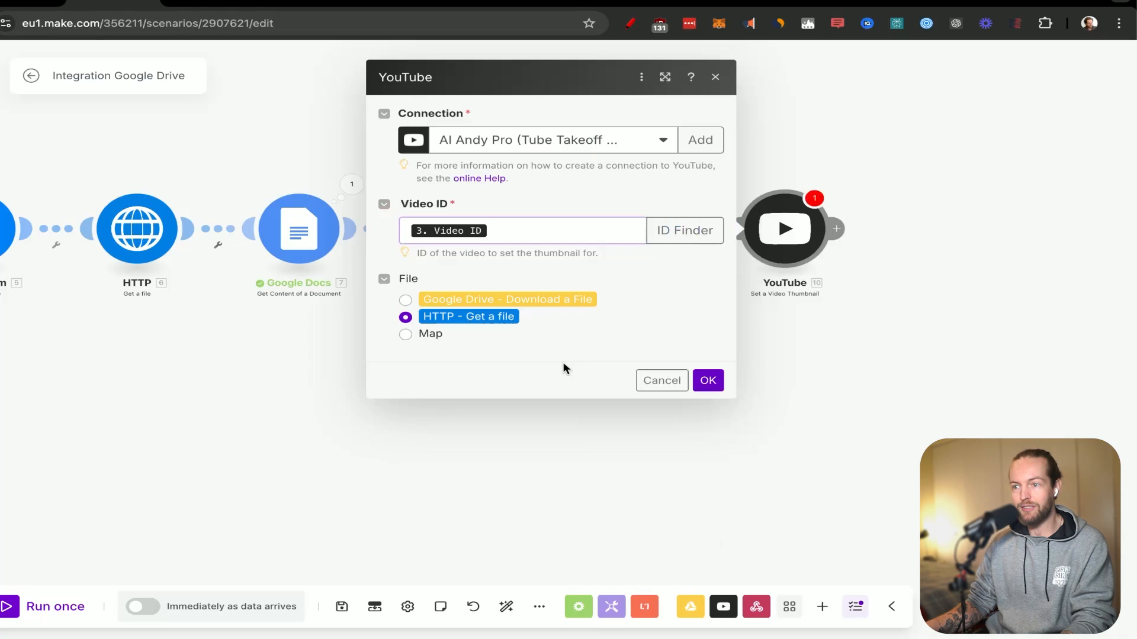
pyautogui.click(708, 381)
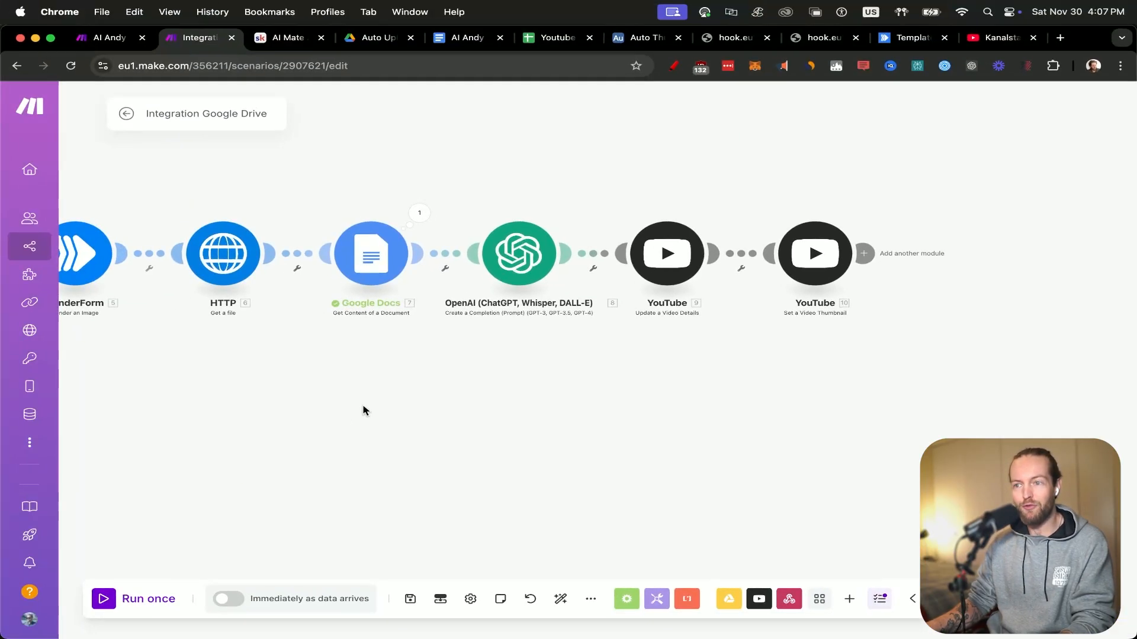
# Review the scenario, then compare the videos in Google Drive's Auto Upload folder with the thumbnail records in Airtable.
pyautogui.scroll(-3, 364, 410)
pyautogui.moveTo(317, 394); pyautogui.dragTo(668, 371)
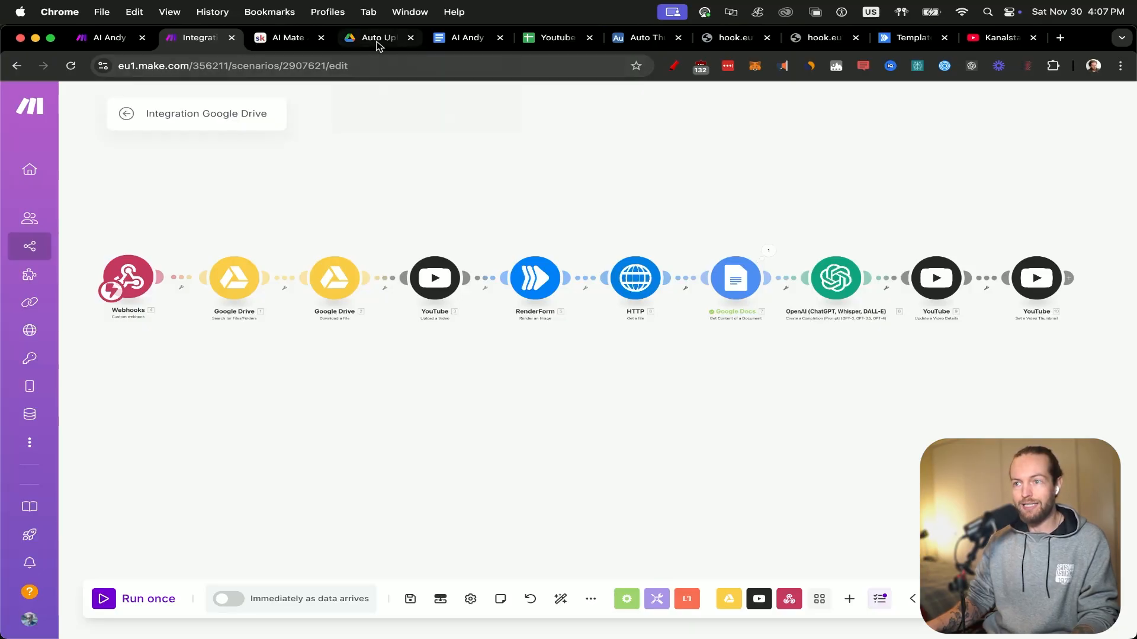
pyautogui.click(379, 38)
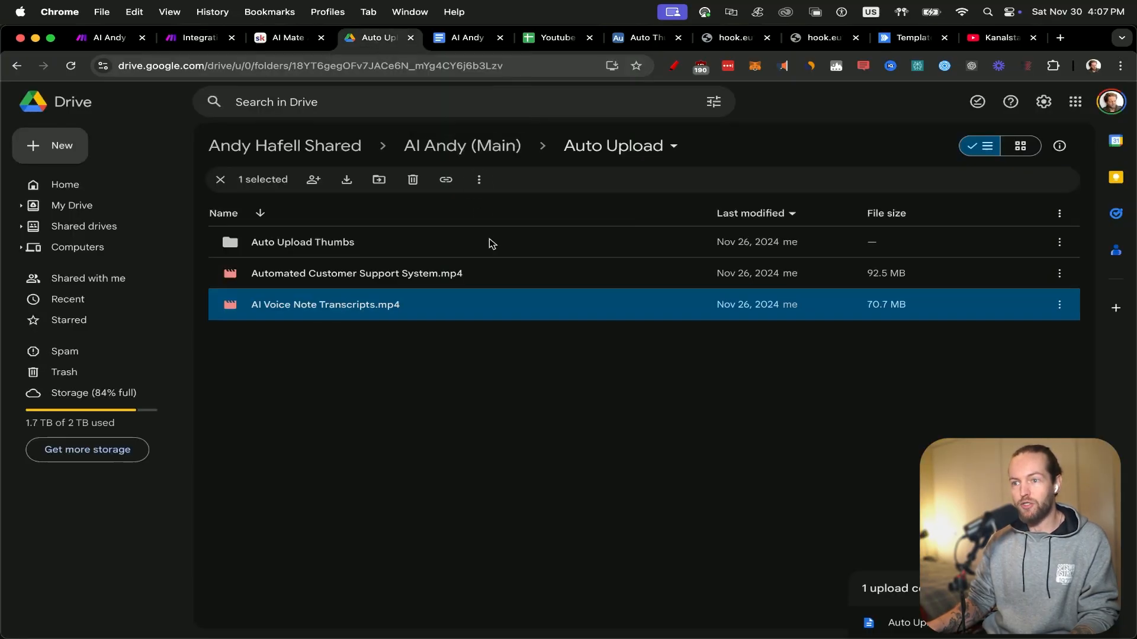
pyautogui.click(390, 401)
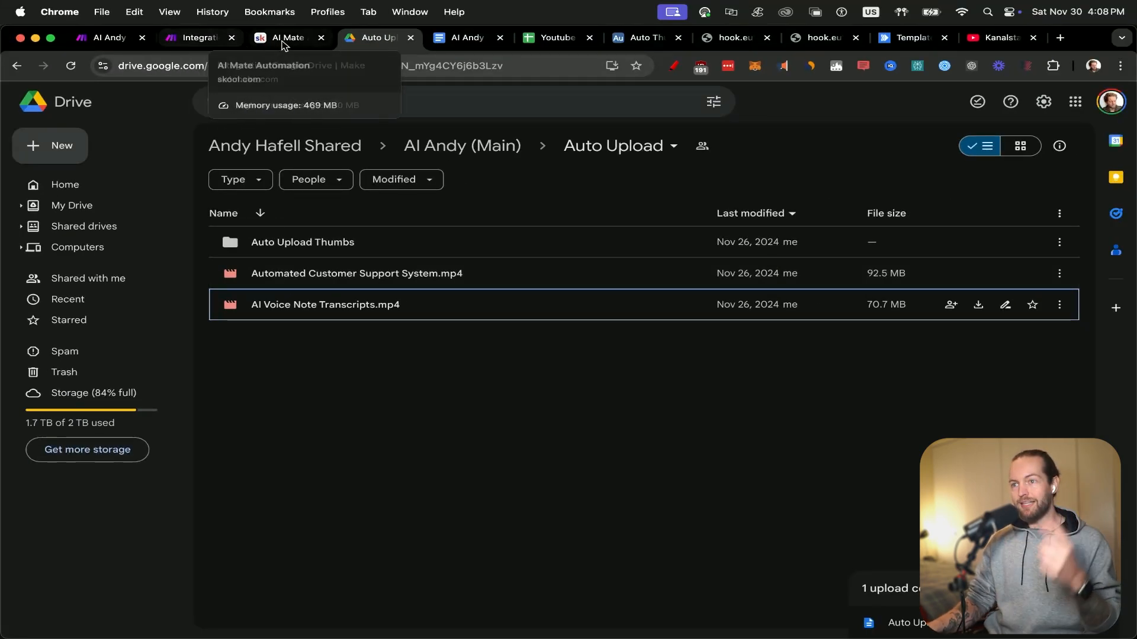
pyautogui.click(651, 42)
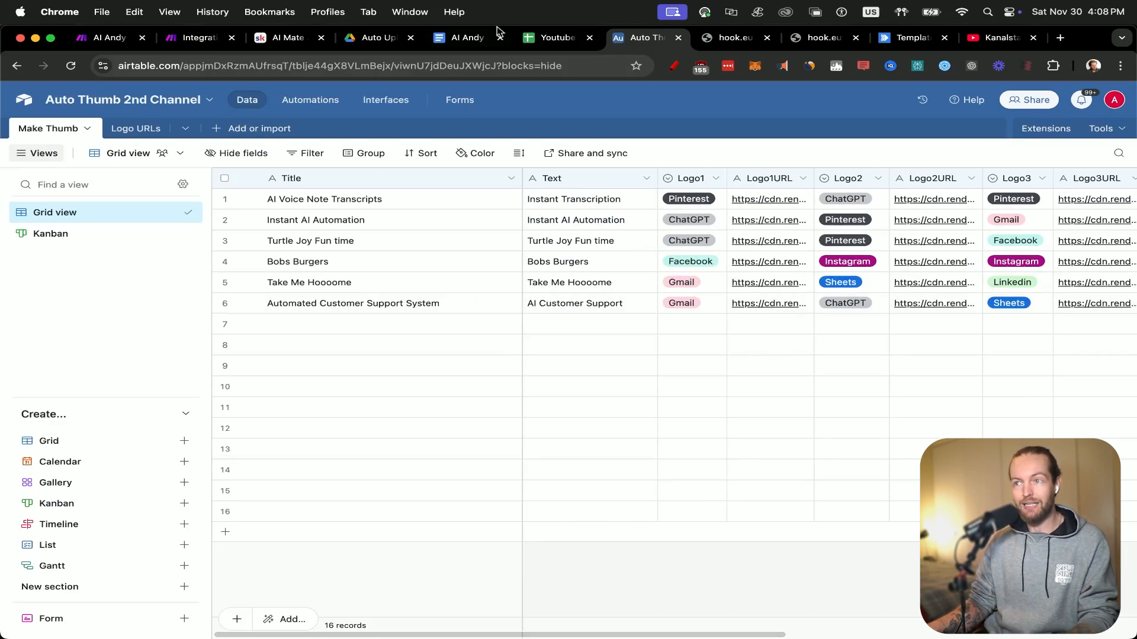
pyautogui.click(372, 38)
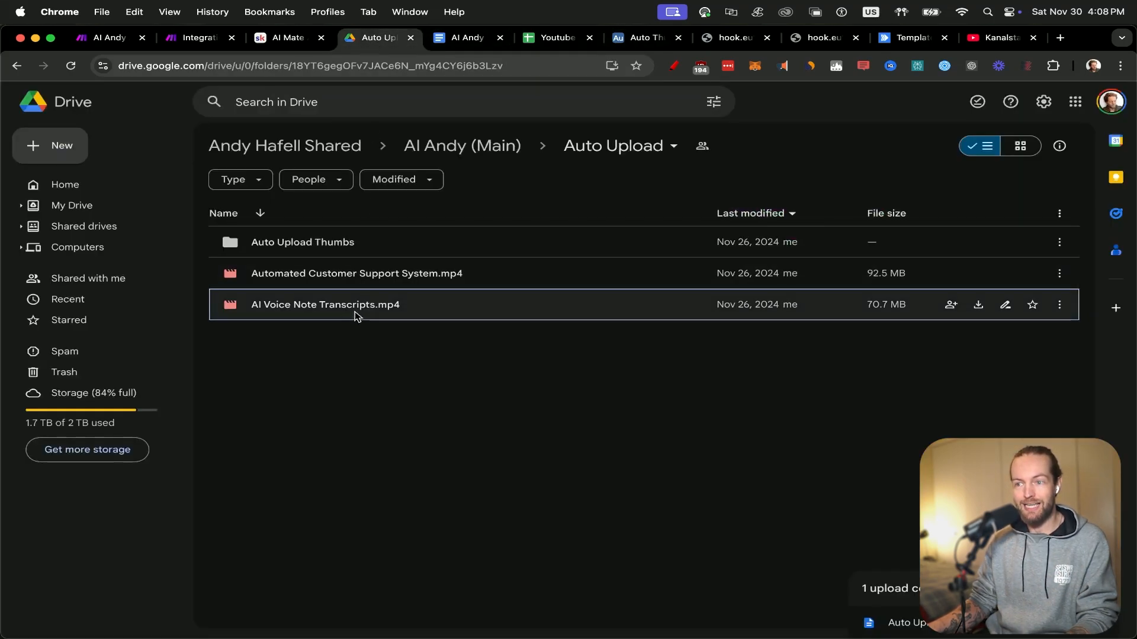
# Switch to Airtable and change the Text of the Automated Customer Support System record to "Automated AI Support".
pyautogui.click(645, 38)
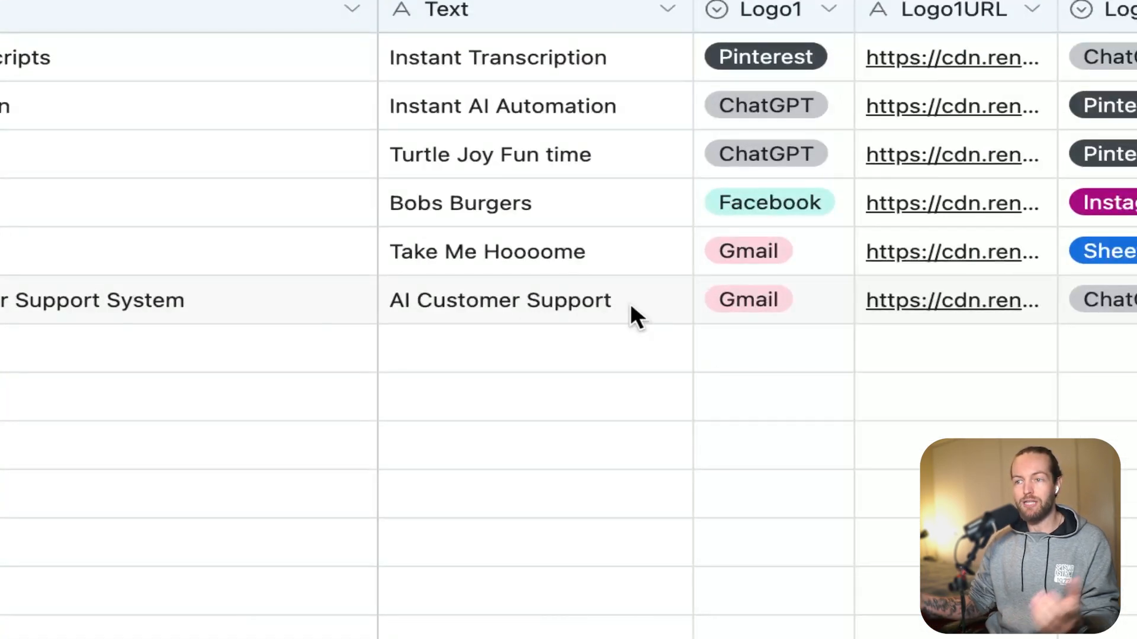
pyautogui.doubleClick(630, 304)
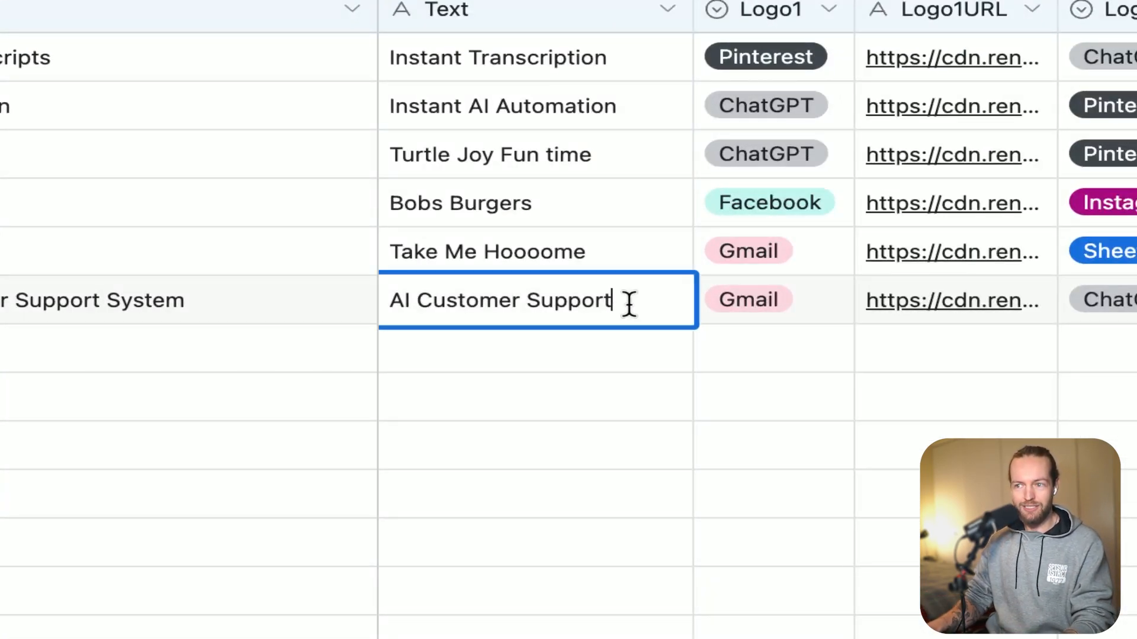
pyautogui.press('super+a')
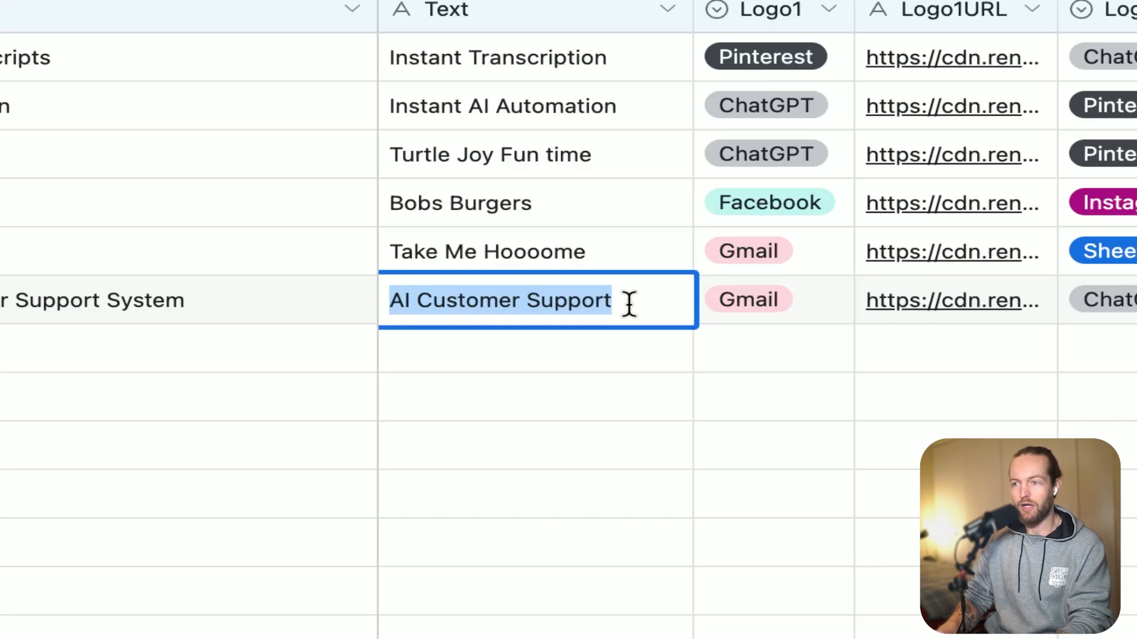
pyautogui.write('Au')
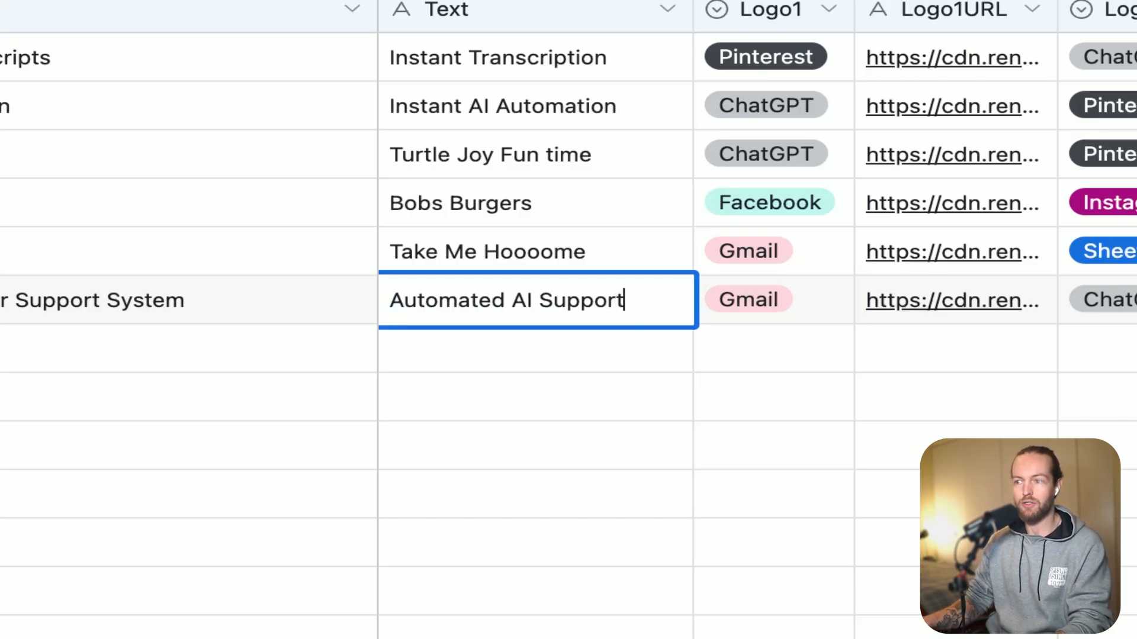
pyautogui.click(733, 358)
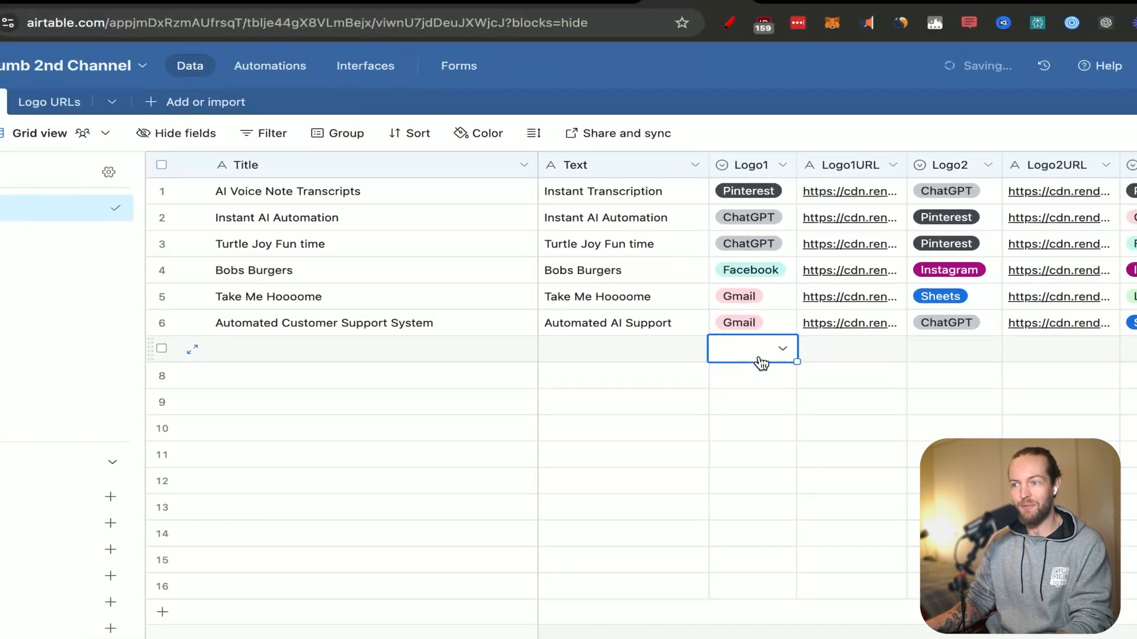
# Set Logo1 to ChatGPT and Logo2 to Gmail for the Automated Customer Support System record.
pyautogui.click(782, 330)
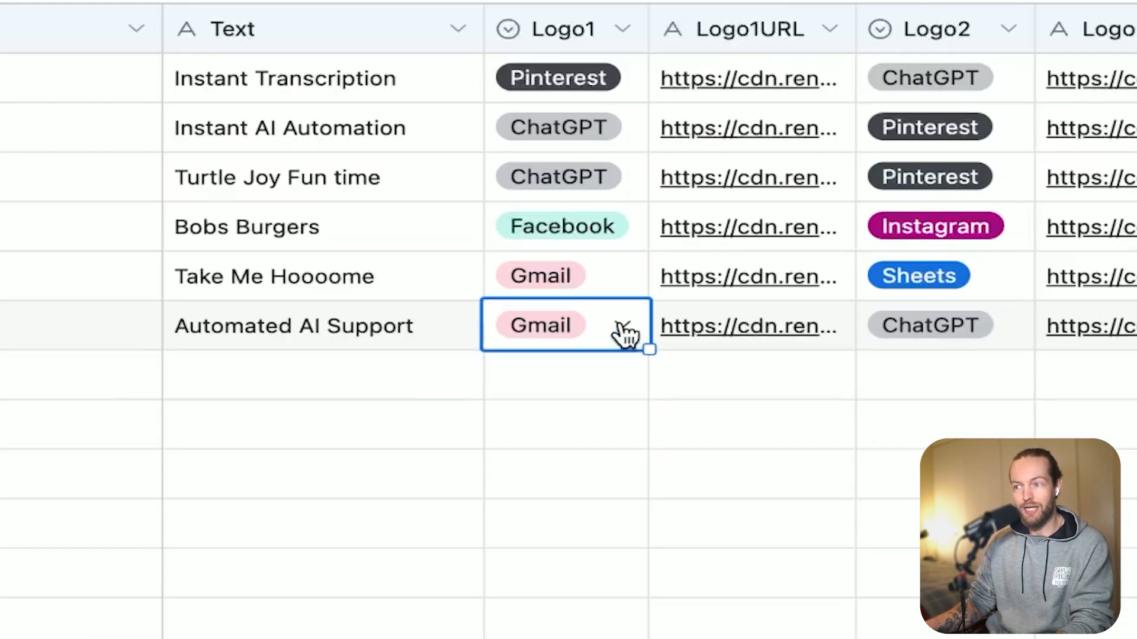
pyautogui.click(621, 329)
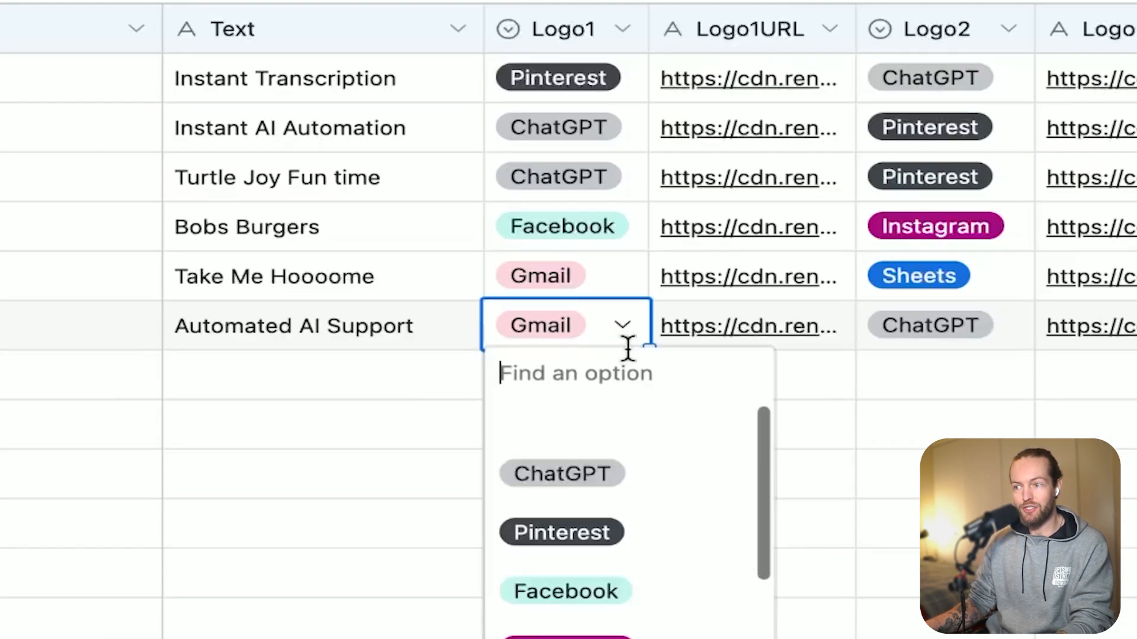
pyautogui.click(693, 503)
pyautogui.hscroll(3, 904, 391)
pyautogui.click(807, 344)
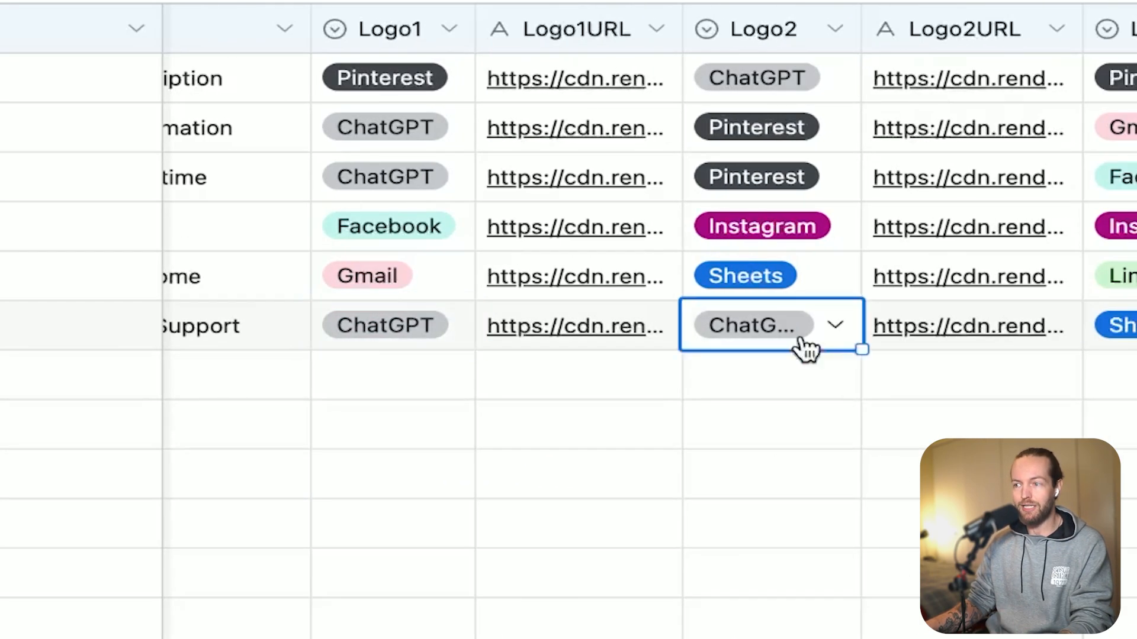
pyautogui.click(801, 335)
pyautogui.scroll(-1, 838, 636)
pyautogui.click(828, 638)
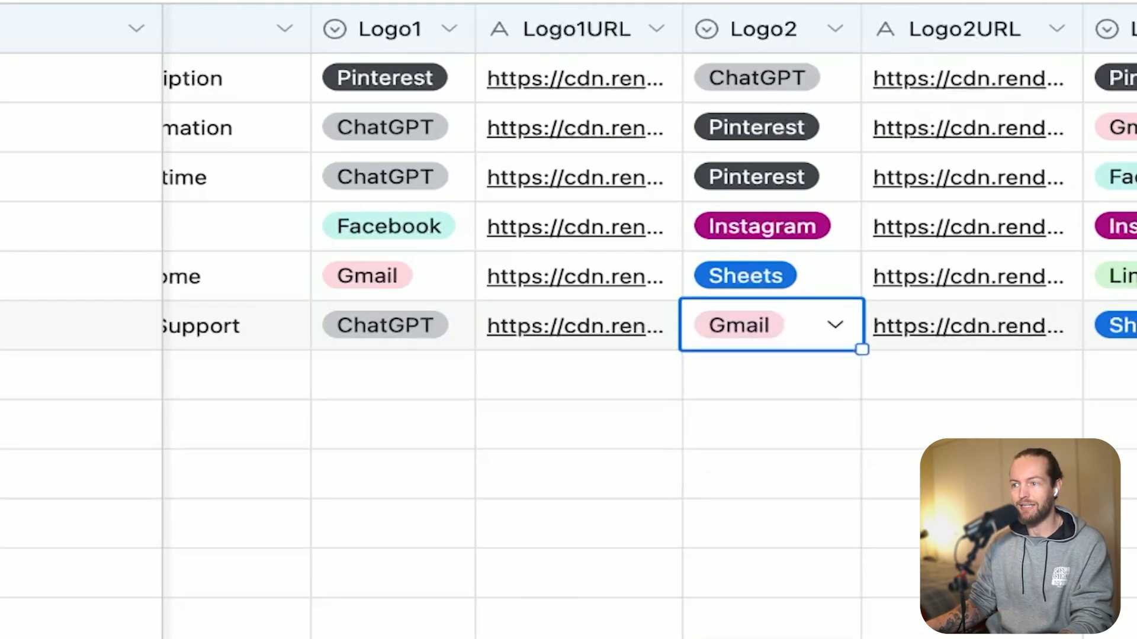
# Check the Logo3 and Logo4 choices of the Automated Customer Support System record, including the available Logo4 options.
pyautogui.hscroll(9, 987, 374)
pyautogui.click(632, 335)
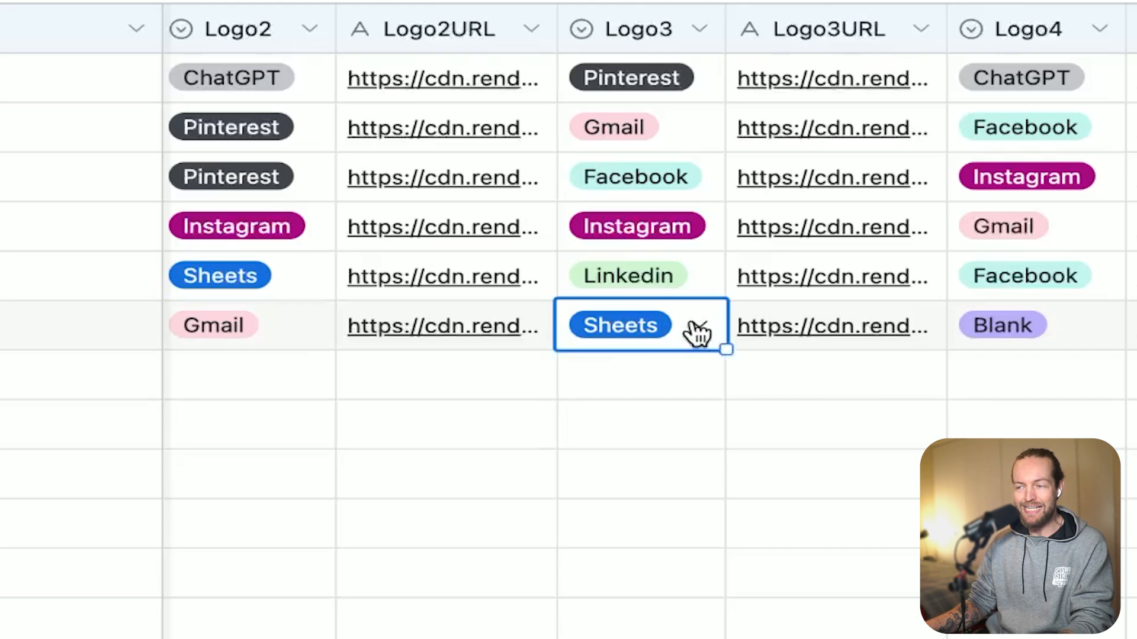
pyautogui.hscroll(1, 940, 418)
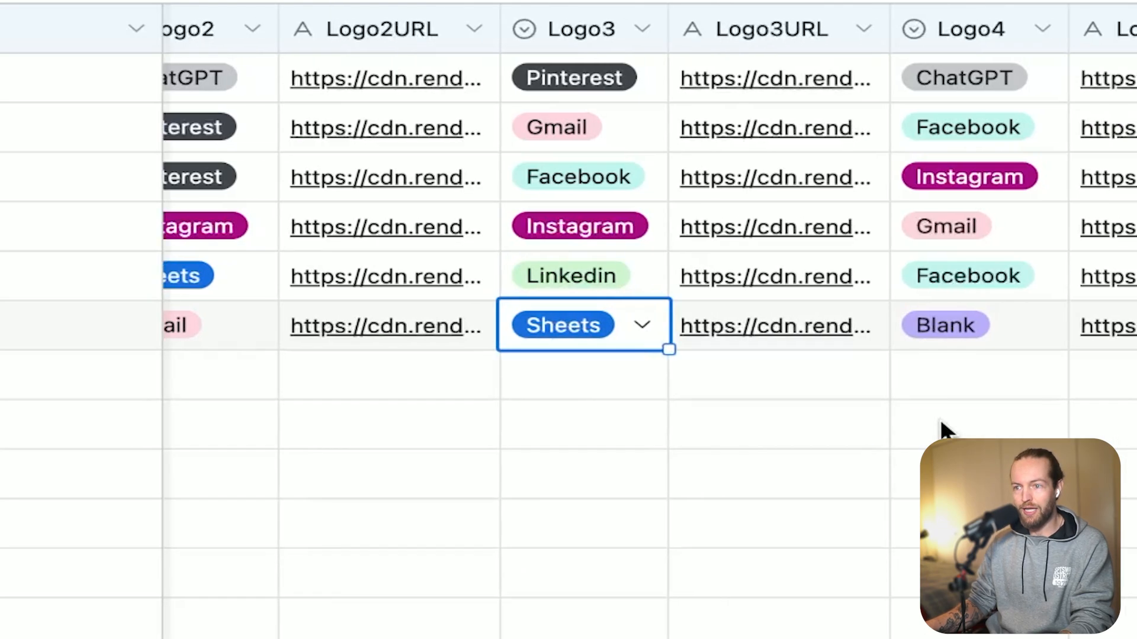
pyautogui.click(1042, 332)
pyautogui.click(1045, 322)
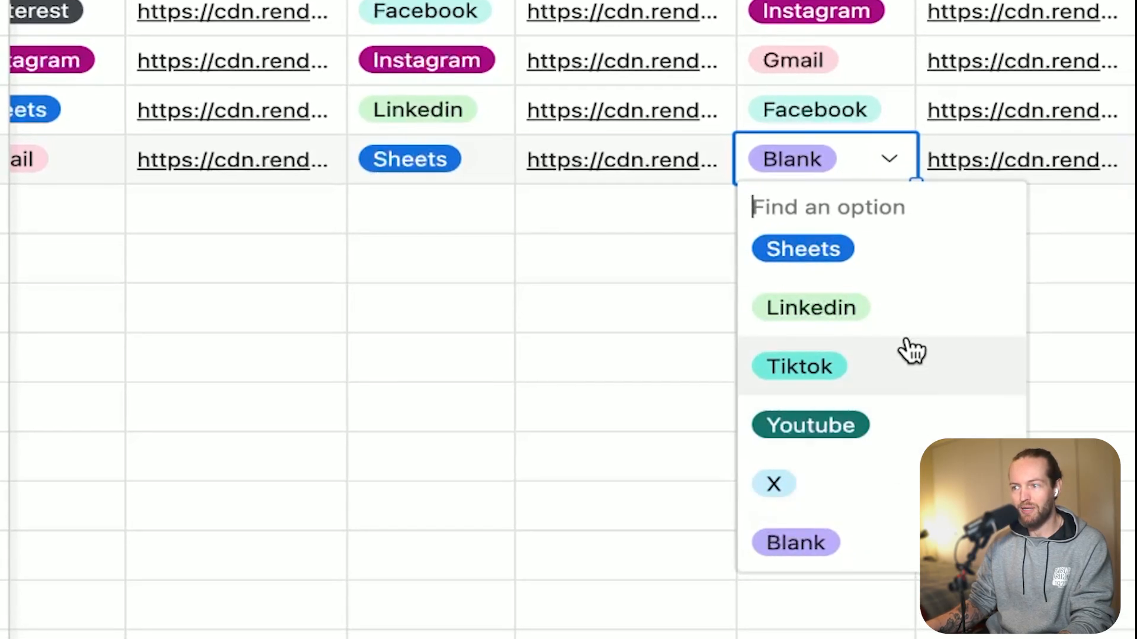
pyautogui.click(627, 329)
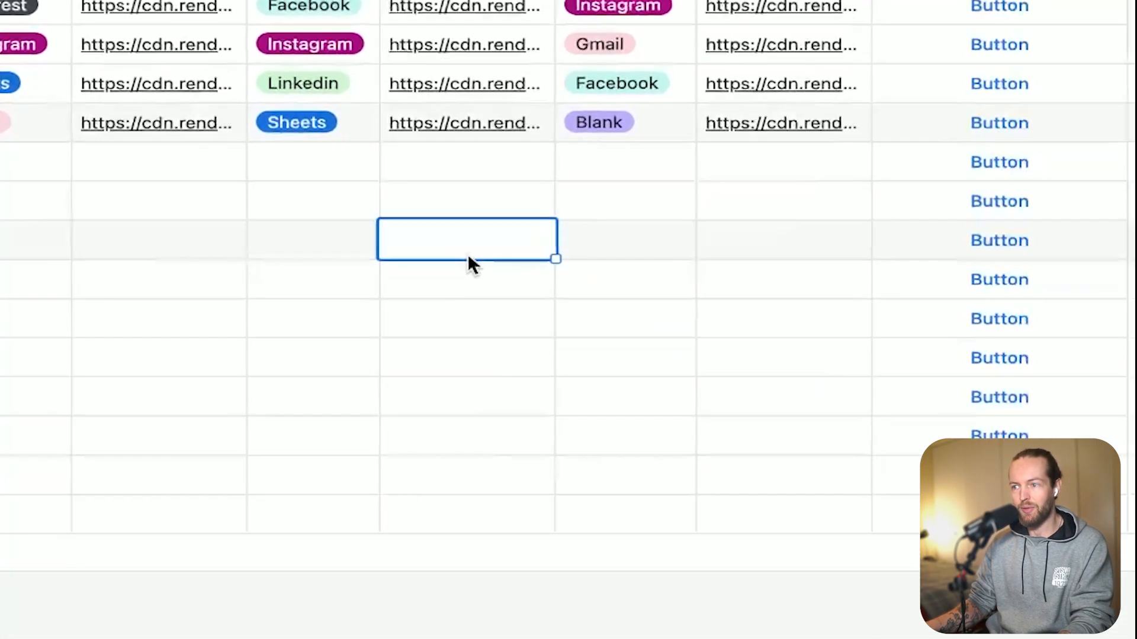
pyautogui.hscroll(-5, 637, 222)
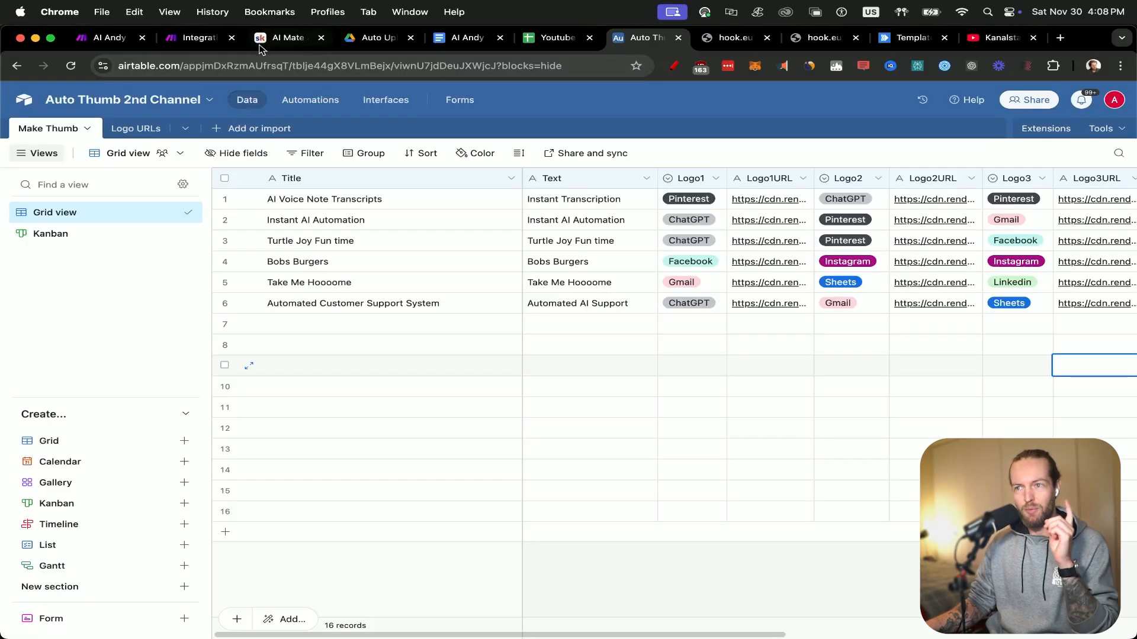
# Switch to Make, set the Google Drive search module's Query to the webhook title followed by ".mp4", and save the module.
pyautogui.click(213, 39)
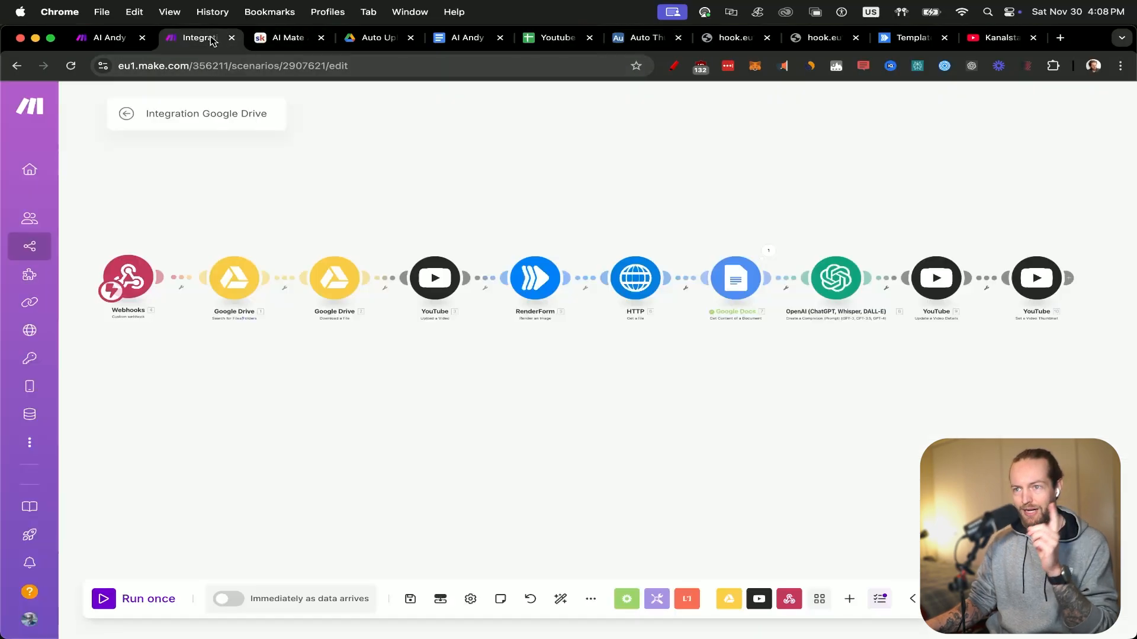
pyautogui.click(235, 277)
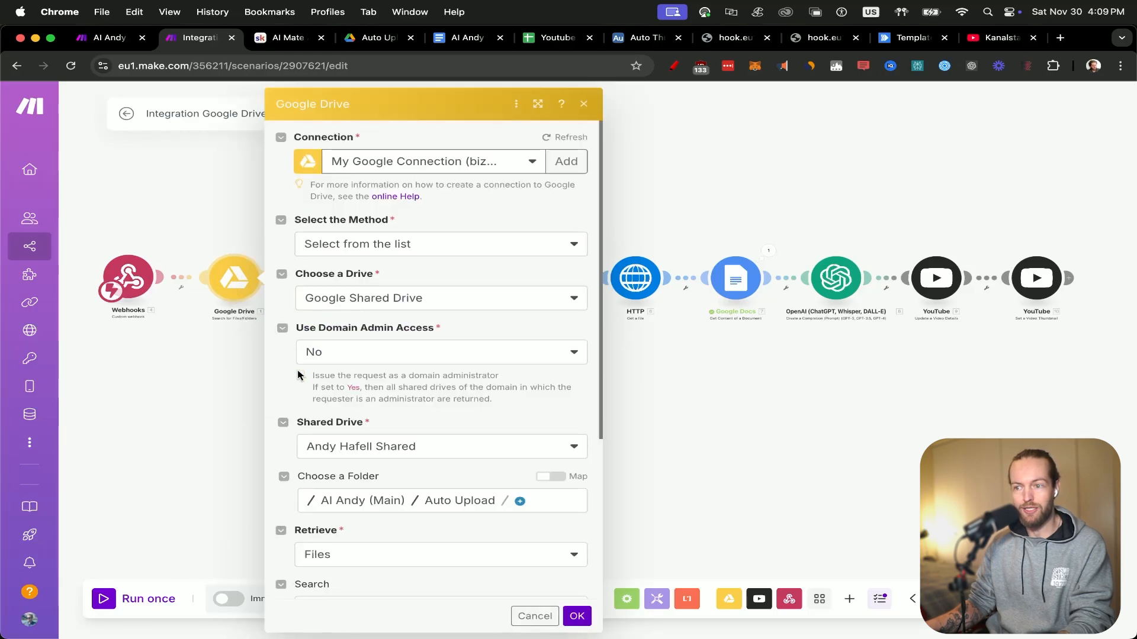
pyautogui.scroll(-5, 281, 461)
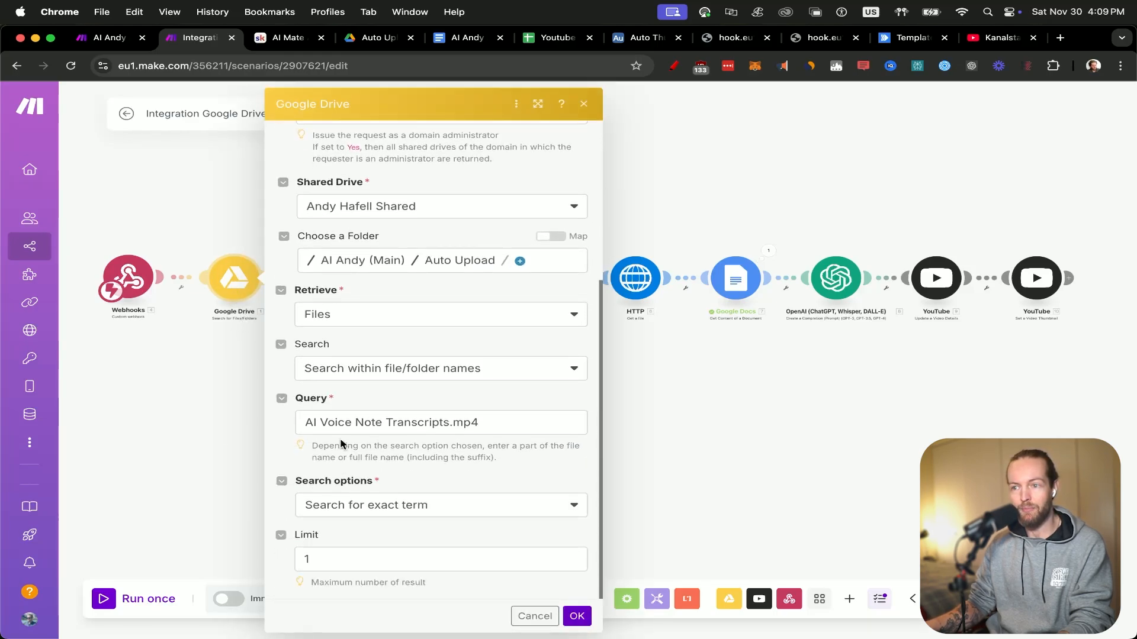
pyautogui.click(369, 422)
pyautogui.press('super+a')
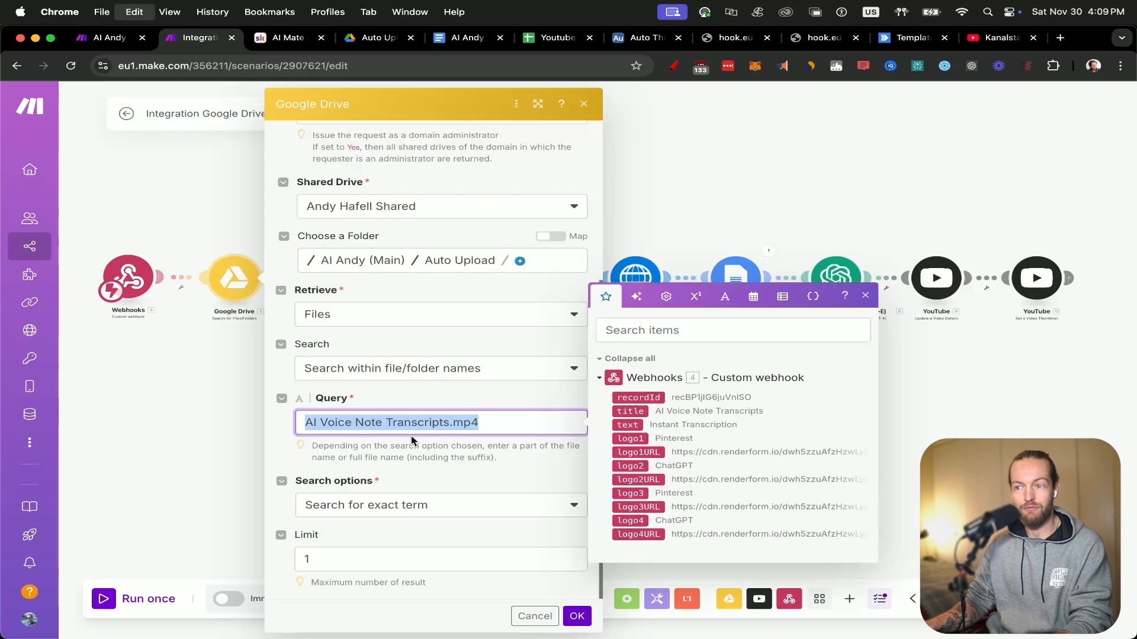
pyautogui.press('BackSpace')
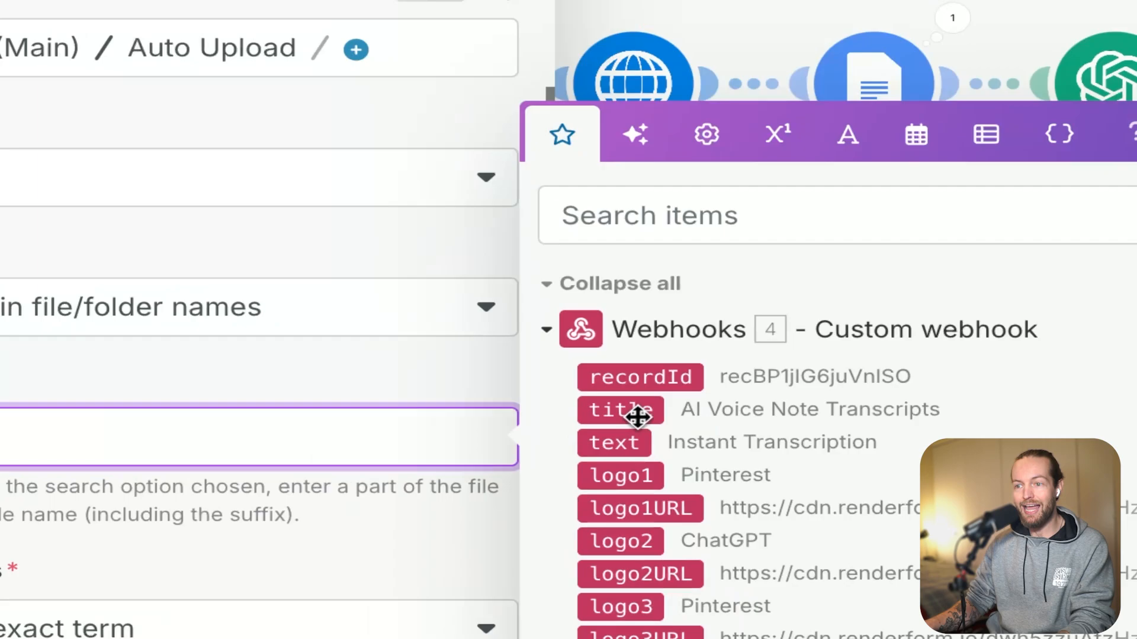
pyautogui.click(638, 414)
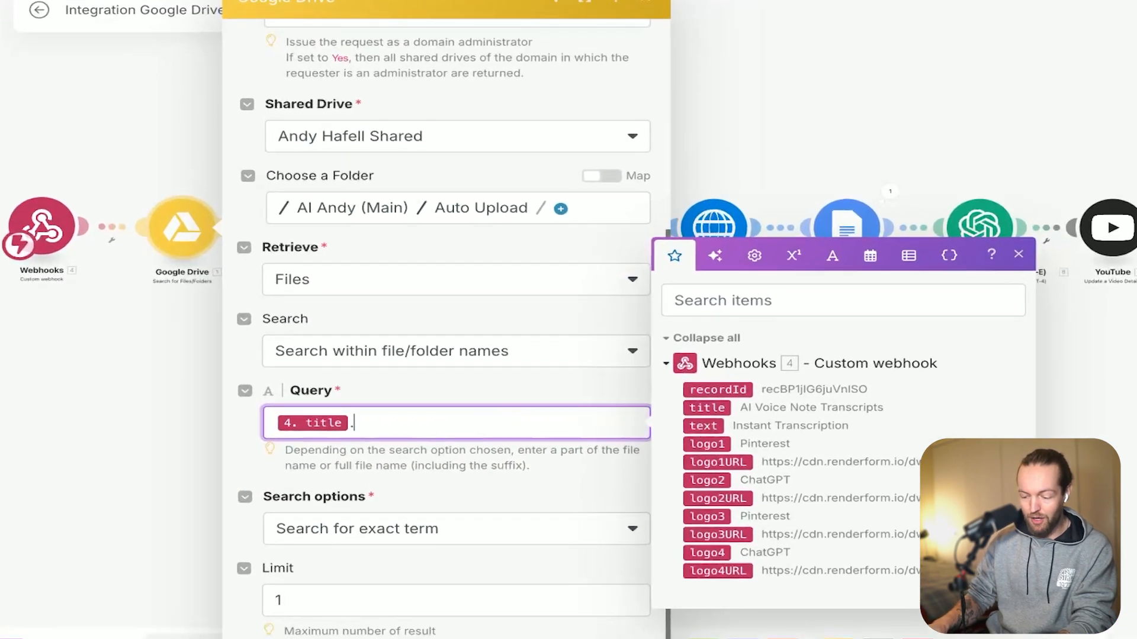
pyautogui.write('.mp4')
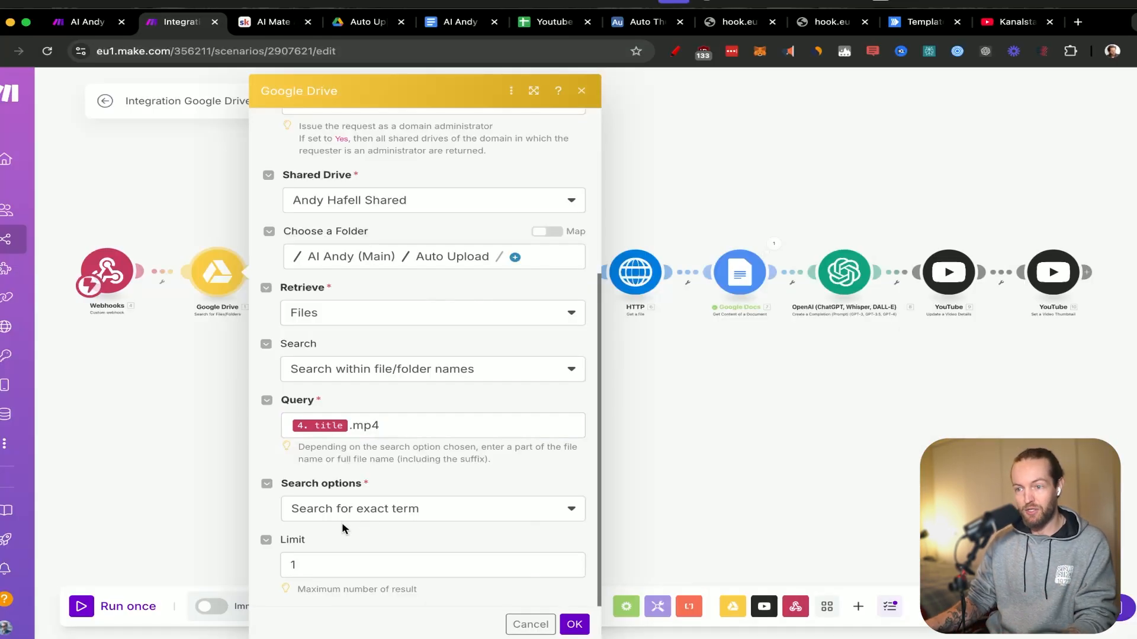
pyautogui.click(572, 625)
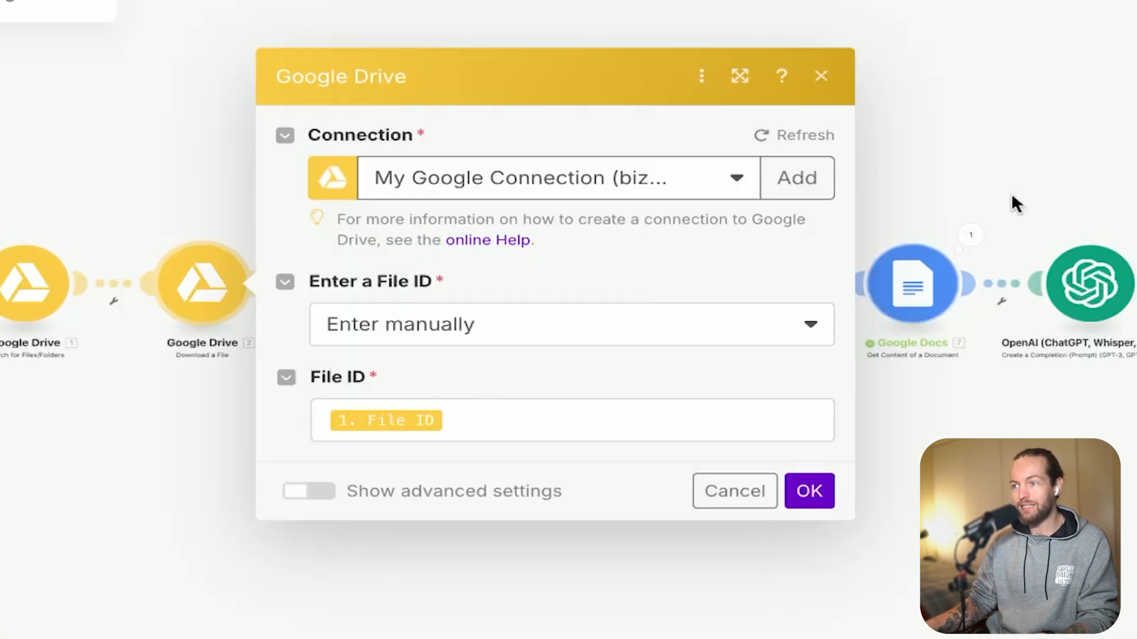
pyautogui.click(1031, 165)
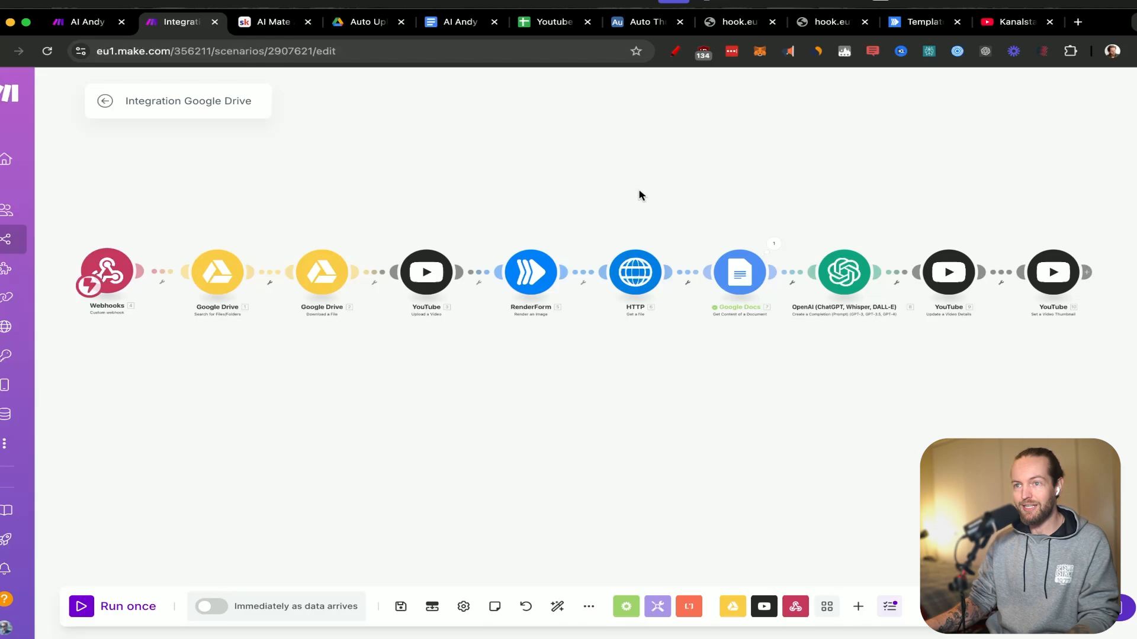
# Start a single run of the scenario, then switch to RenderForm and close the template's live preview.
pyautogui.click(106, 608)
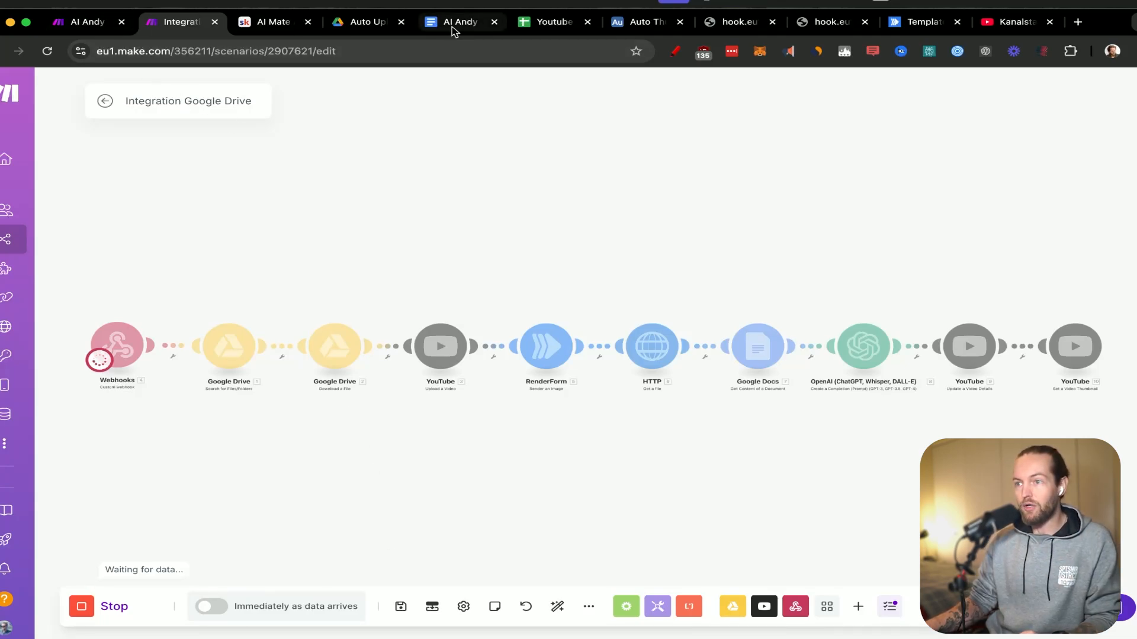
pyautogui.click(921, 23)
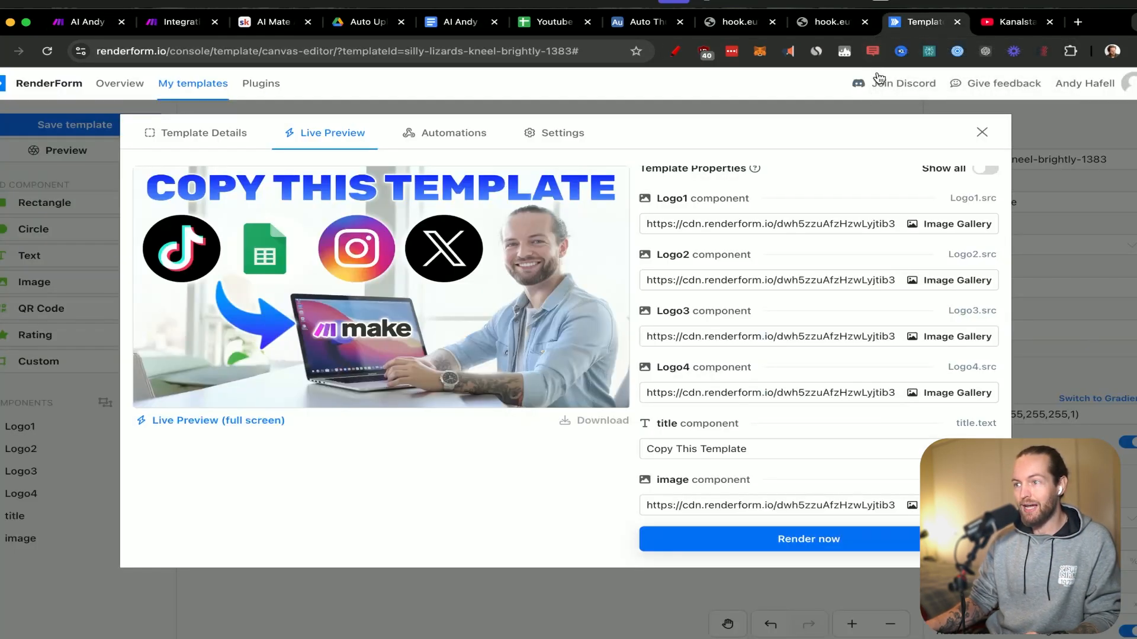
pyautogui.click(982, 133)
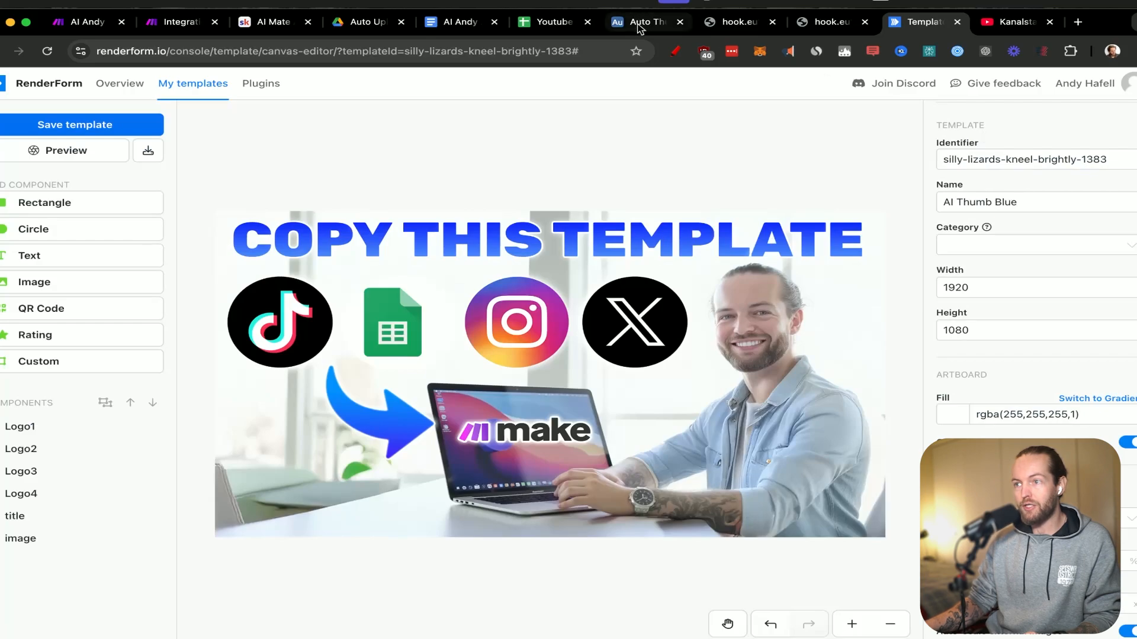
# Switch to Airtable, trigger the webhook from the Automated Customer Support System record, and return to Make to follow the run.
pyautogui.click(637, 26)
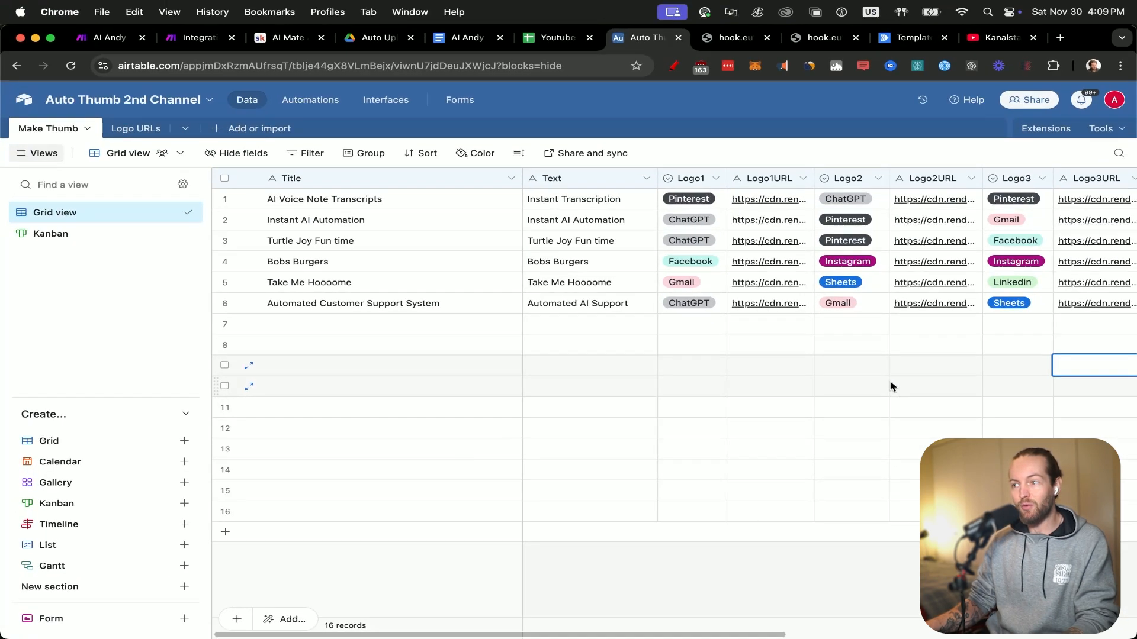
pyautogui.hscroll(8, 1010, 302)
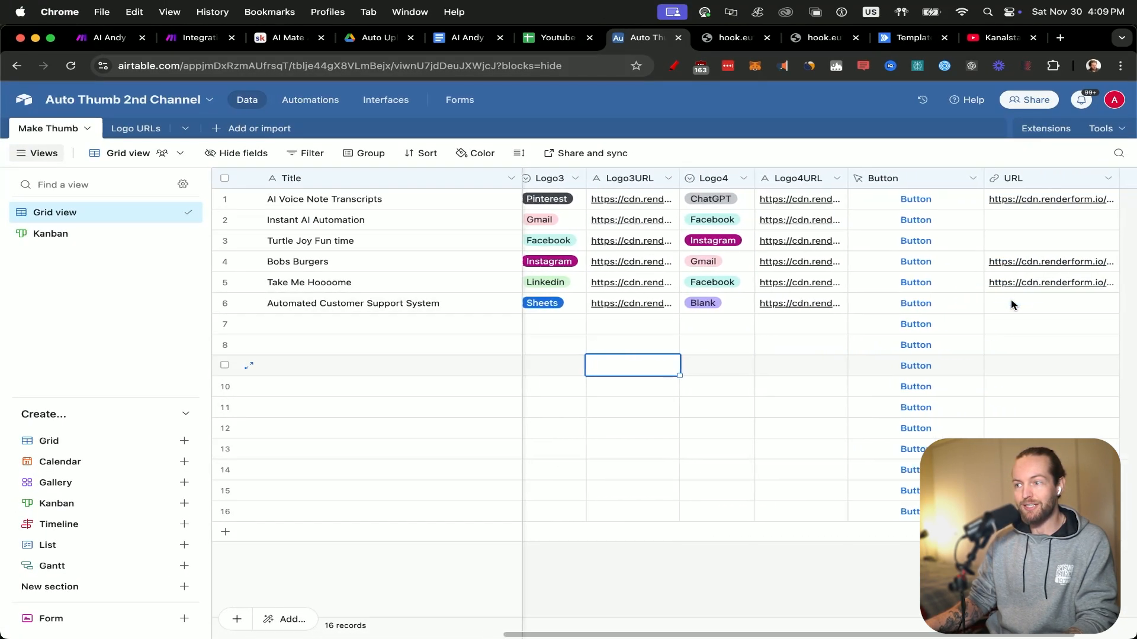
pyautogui.hscroll(3, 1011, 305)
pyautogui.click(851, 304)
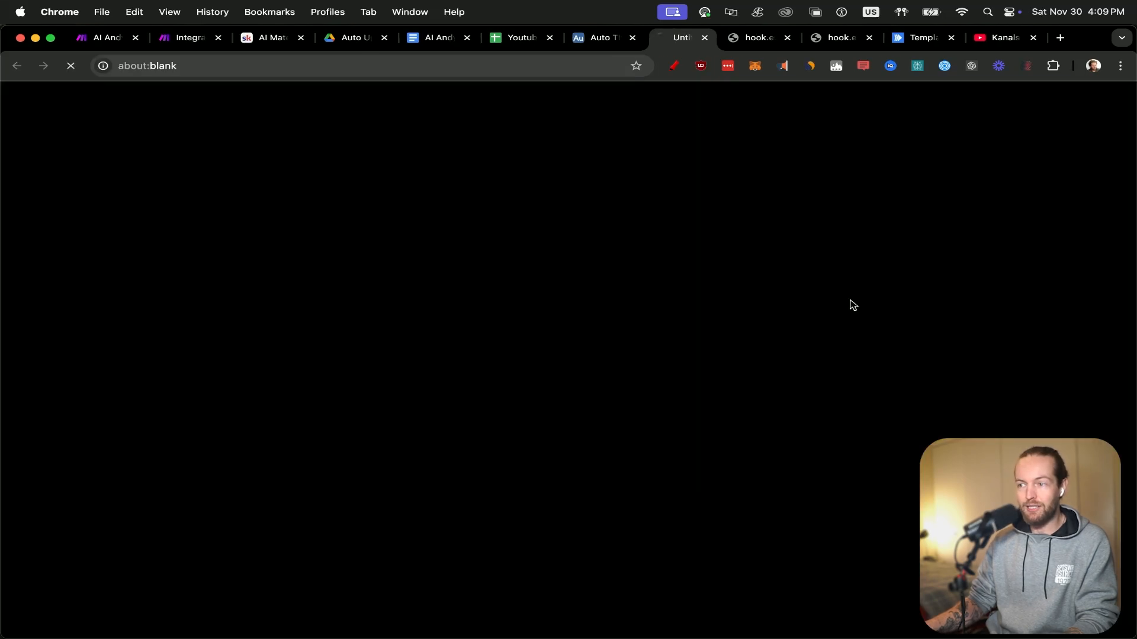
pyautogui.click(190, 38)
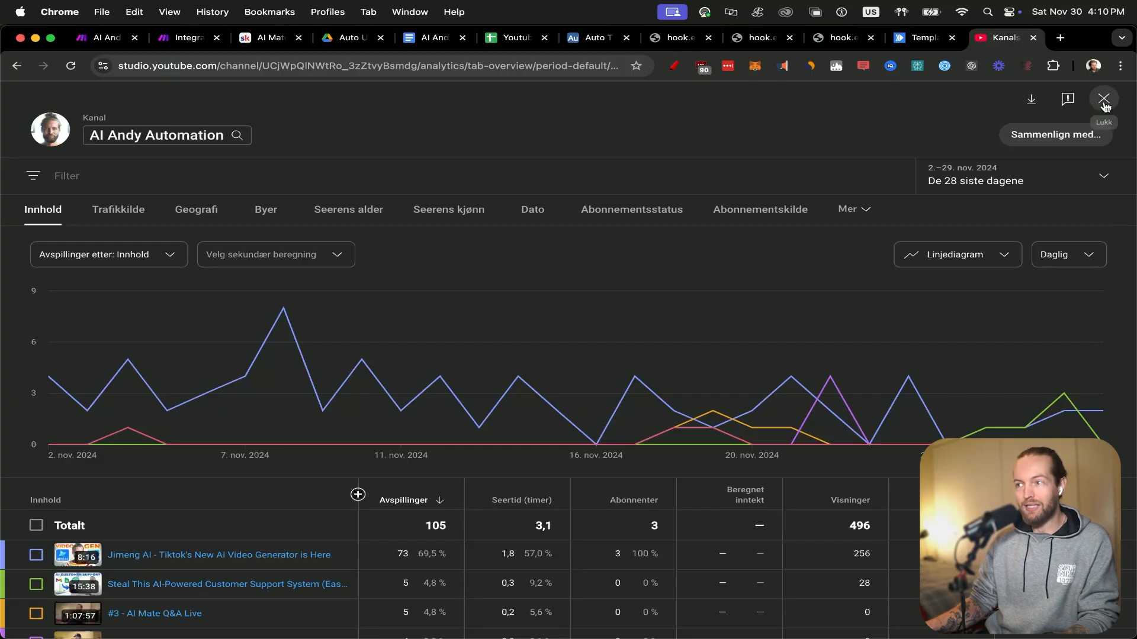
# Switch to YouTube Studio, refresh the channel's video list, and open the details of the newly uploaded customer support video.
pyautogui.click(1102, 100)
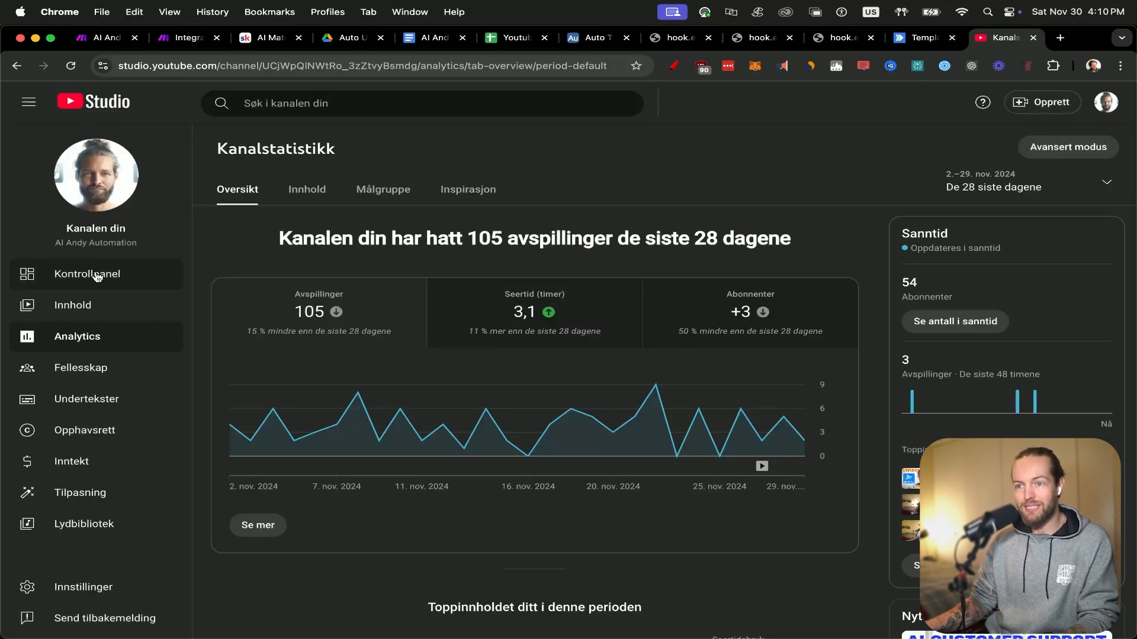
pyautogui.click(97, 305)
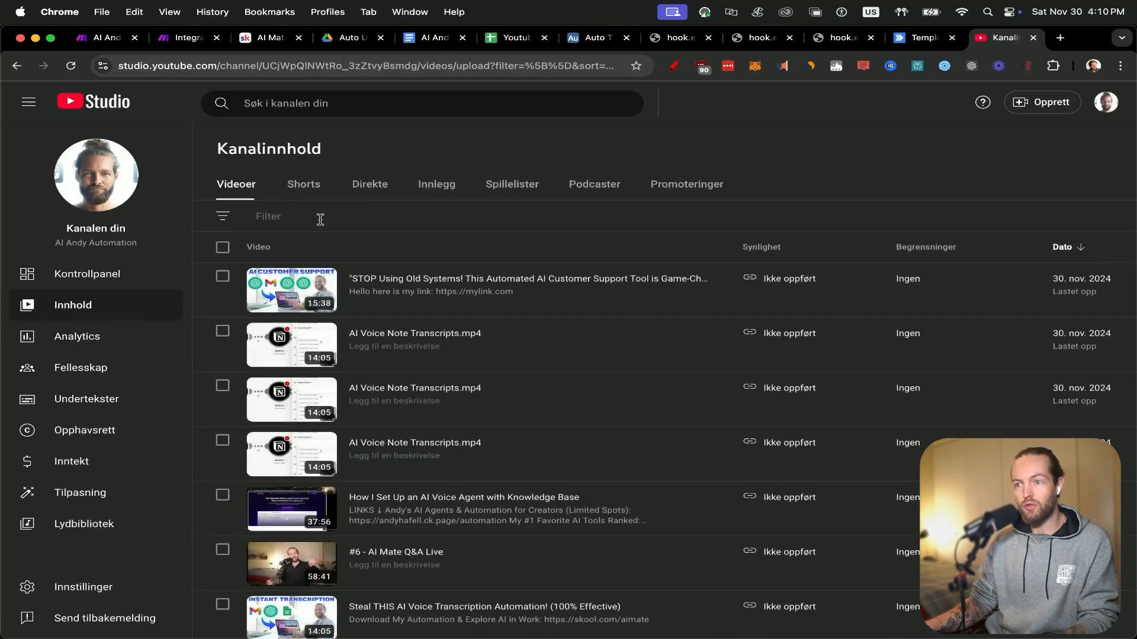
pyautogui.press('super+r')
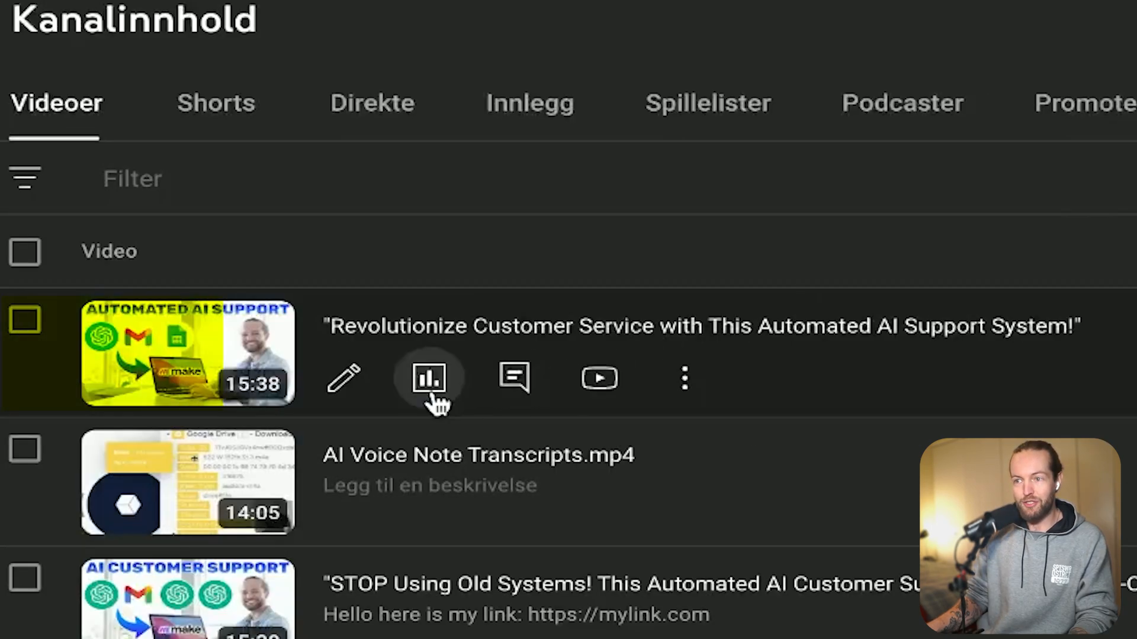
pyautogui.click(346, 379)
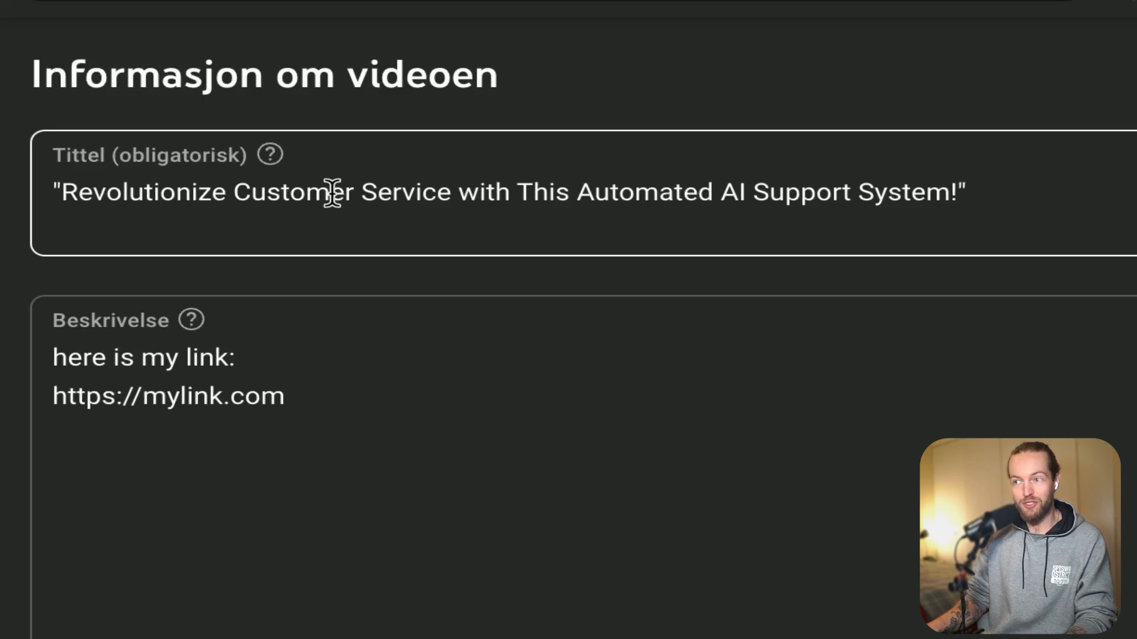
# Remove the opening and closing quotation marks from the video title "Revolutionize Customer Service with This Automated AI Support System!".
pyautogui.click(1053, 200)
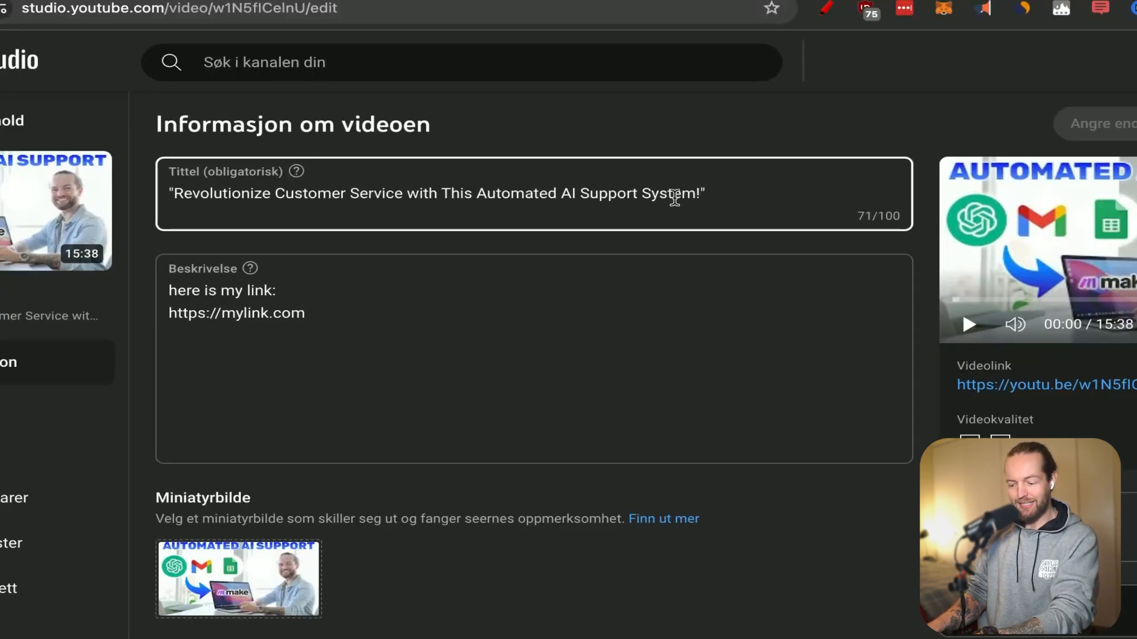
pyautogui.press('BackSpace')
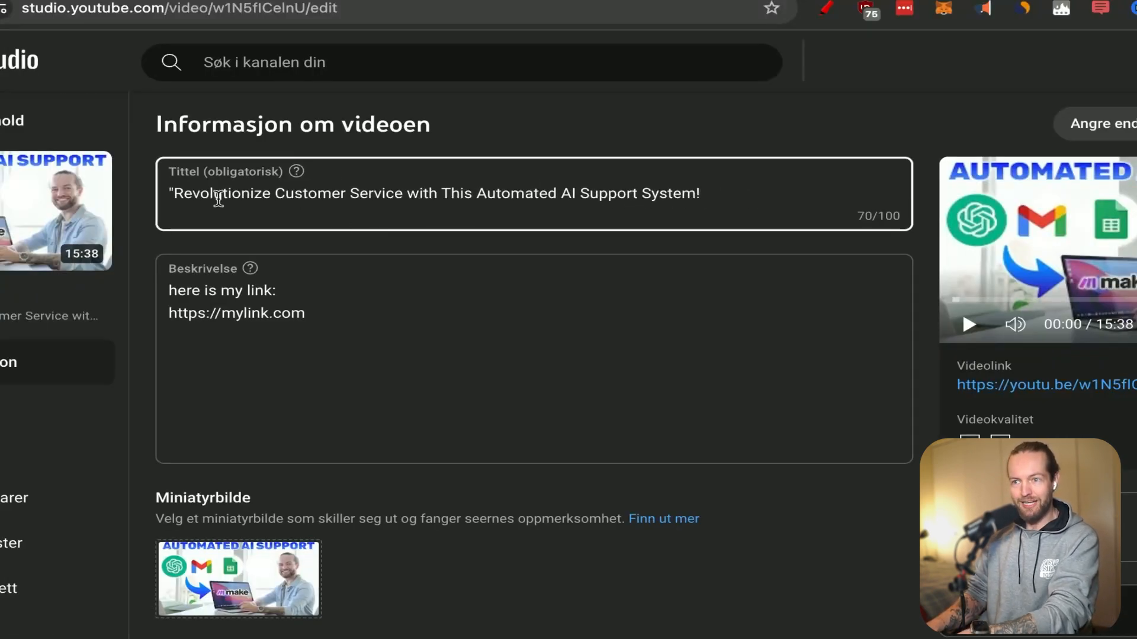
pyautogui.click(175, 194)
pyautogui.press('BackSpace')
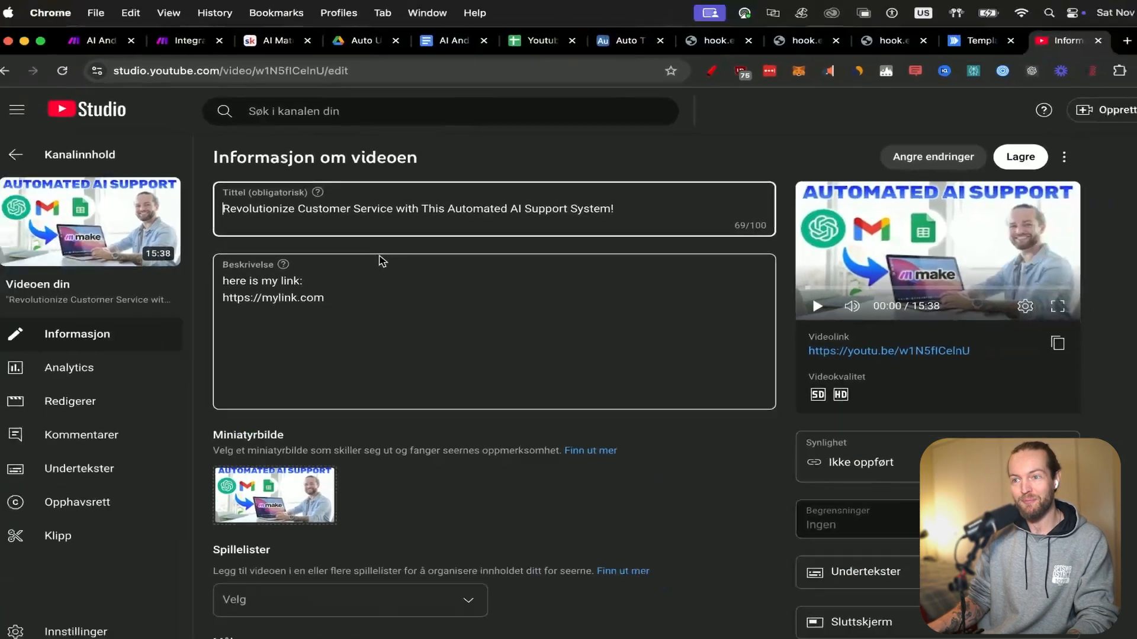